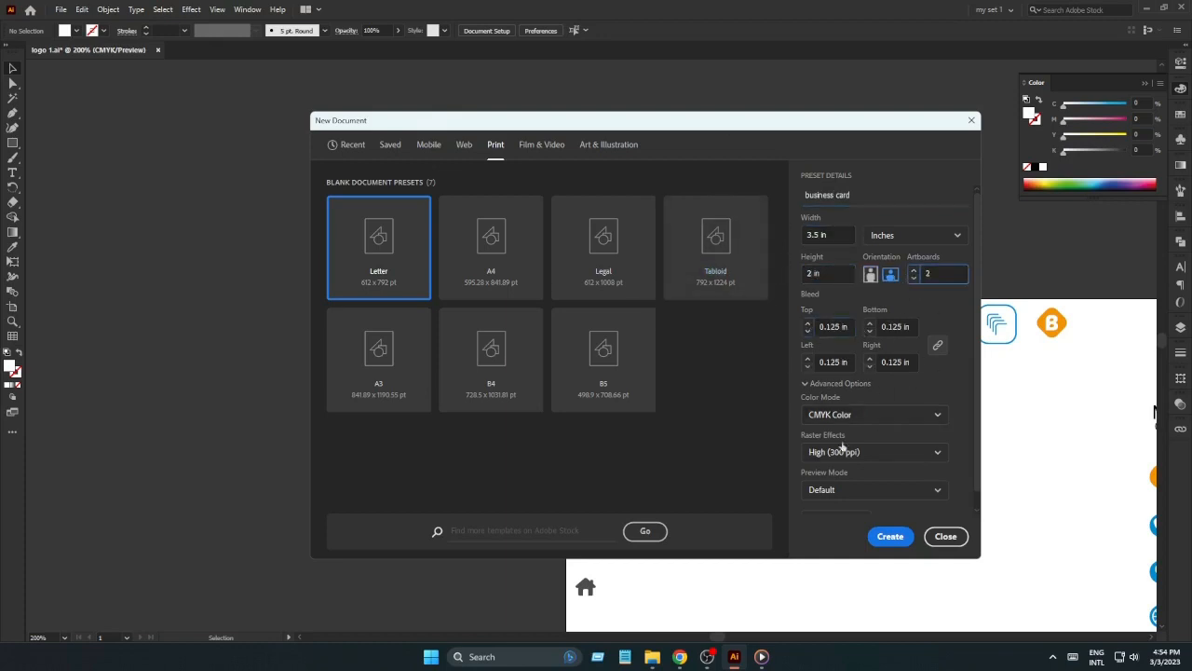
- Create the business card document with CMYK Color mode, High (300 ppi) raster effects and Default preview mode
{"action": "scroll", "coordinate": [978, 352], "scroll_direction": "down", "scroll_amount": 1}
{"action": "left_click", "coordinate": [860, 402]}
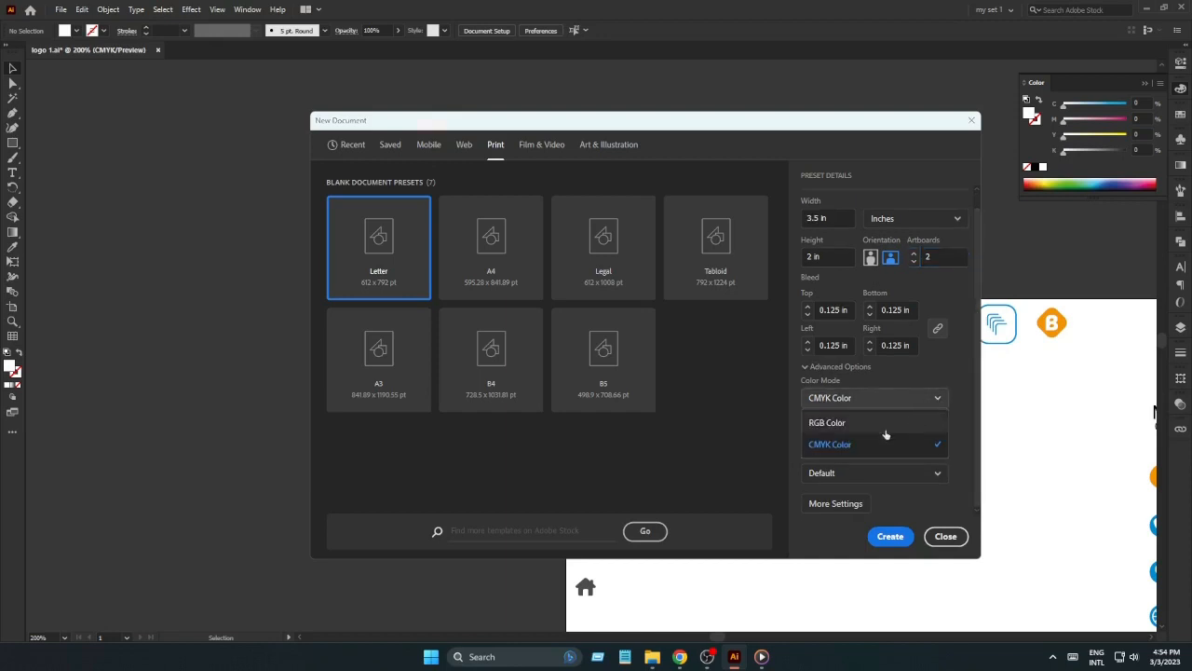
{"action": "left_click", "coordinate": [896, 444]}
{"action": "left_click", "coordinate": [898, 441]}
{"action": "left_click", "coordinate": [848, 459]}
{"action": "left_click", "coordinate": [922, 473]}
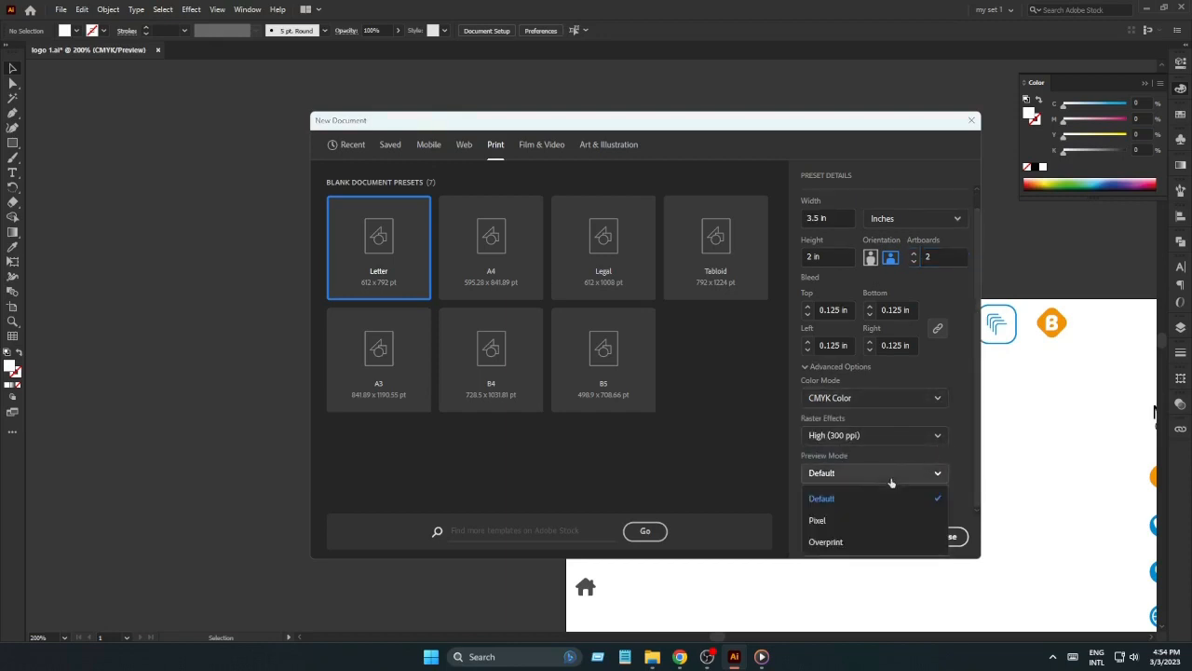
{"action": "left_click", "coordinate": [855, 500]}
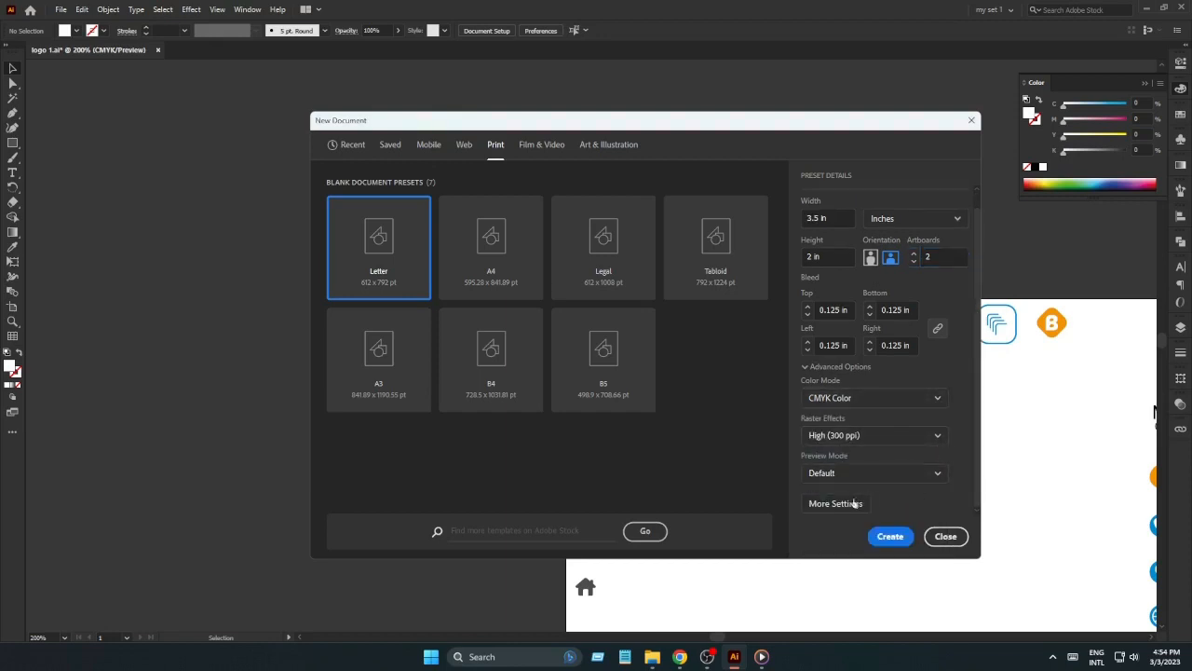
{"action": "left_click", "coordinate": [891, 537]}
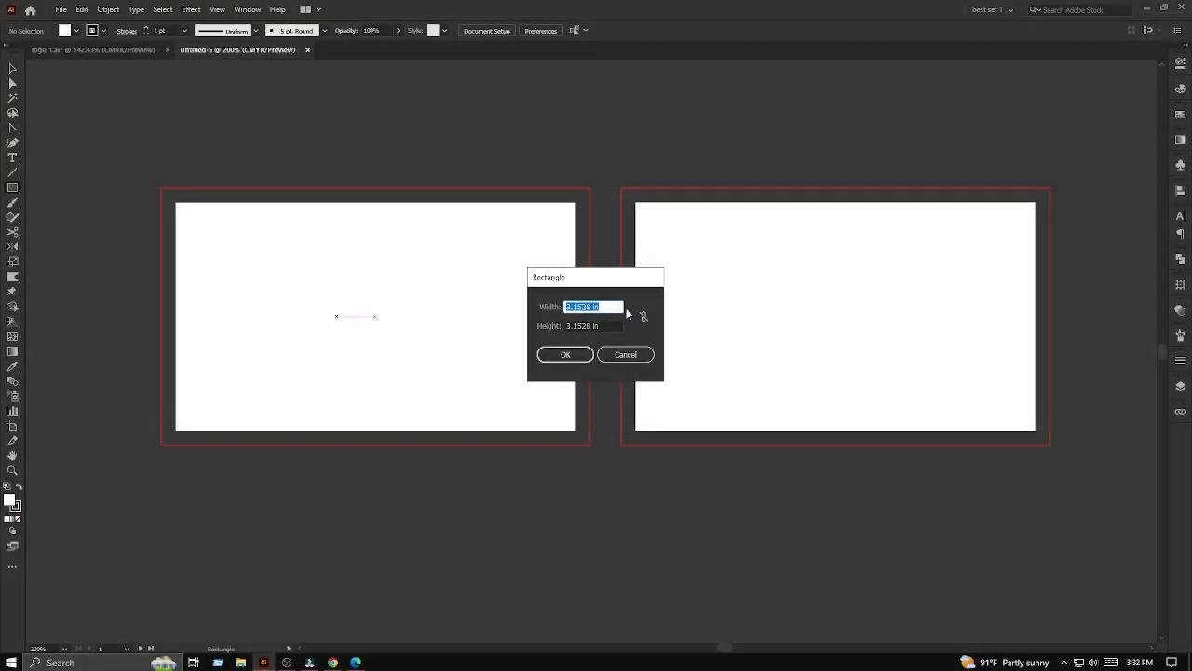
- Draw a rectangle 3.5 in wide and 2 in high
{"action": "type", "text": "3."}
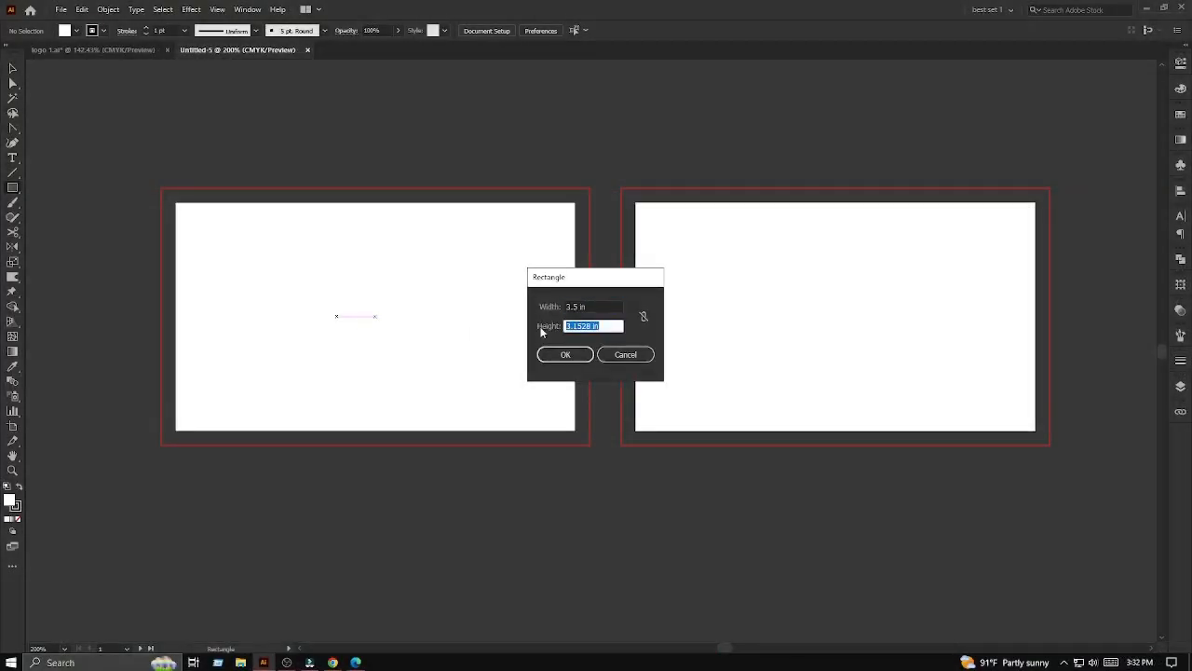
{"action": "type", "text": "2"}
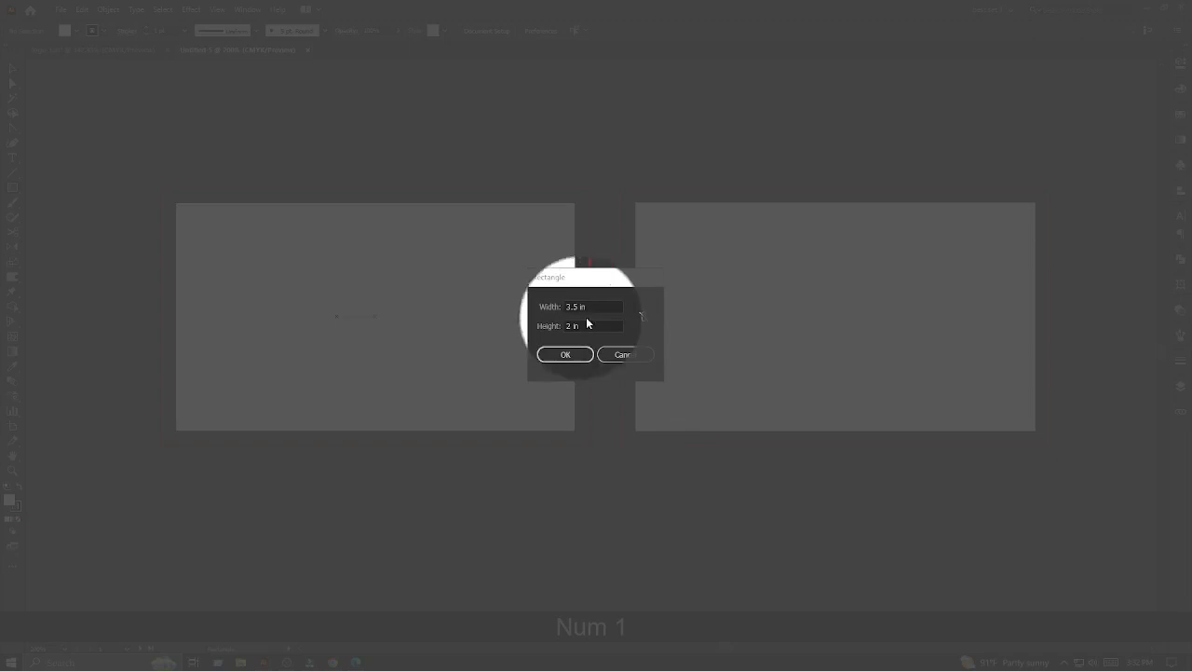
{"action": "left_click", "coordinate": [564, 354]}
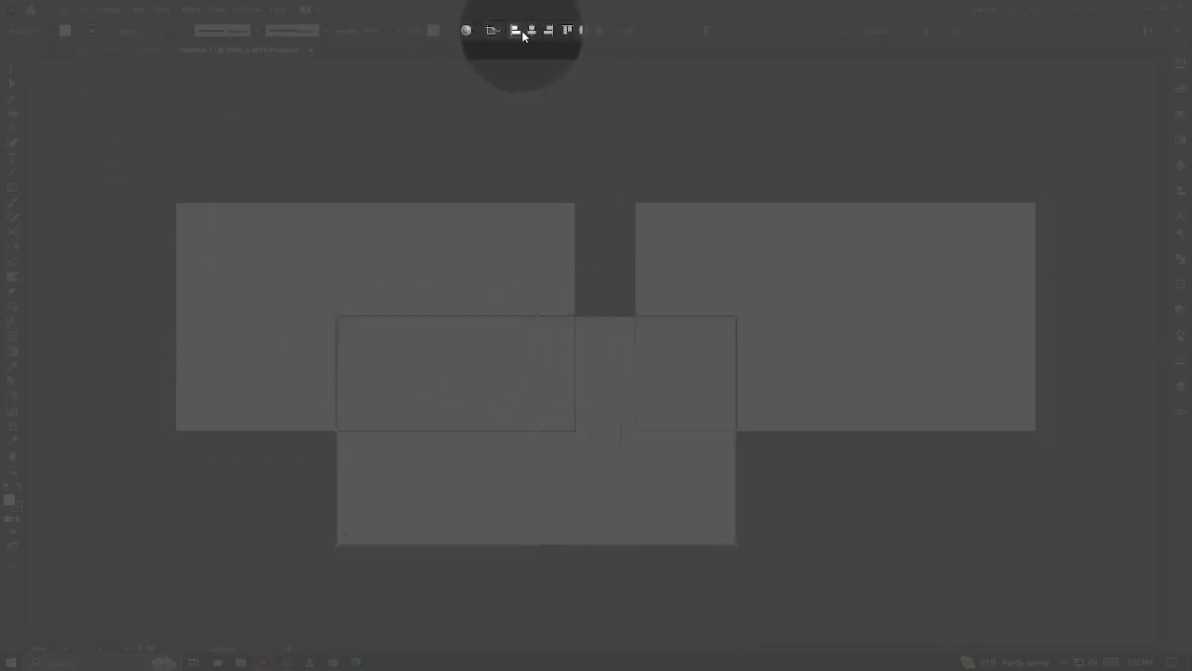
- Centre the rectangle horizontally and vertically on the first artboard and remove its stroke
{"action": "left_click", "coordinate": [530, 31]}
{"action": "left_click", "coordinate": [582, 32]}
{"action": "left_click", "coordinate": [105, 32]}
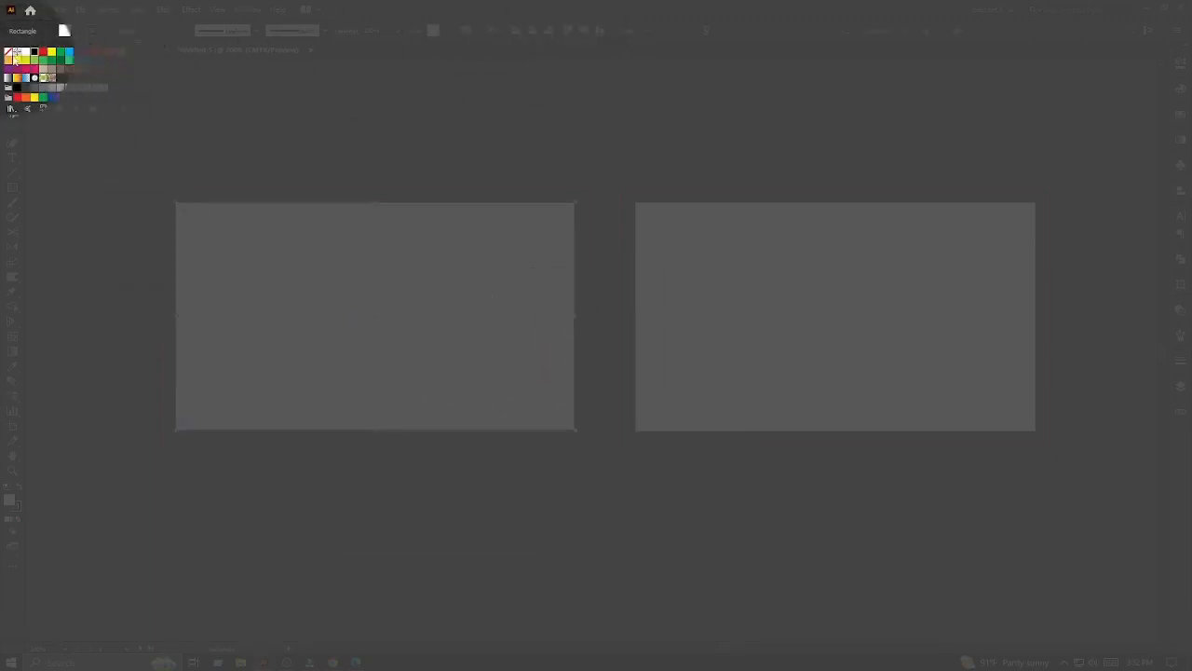
{"action": "left_click", "coordinate": [12, 54]}
- Offset the rectangle's path by -0.125 in and convert the inner outline into guides
{"action": "left_click", "coordinate": [107, 9]}
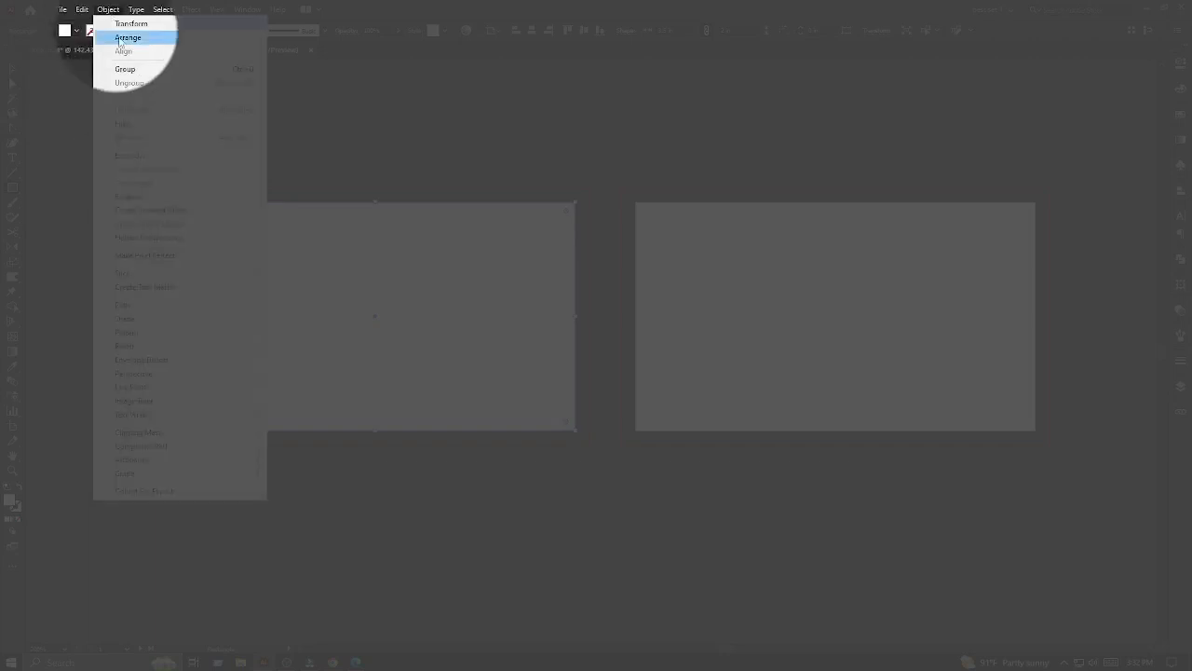
{"action": "mouse_move", "coordinate": [146, 310]}
{"action": "left_click", "coordinate": [312, 344]}
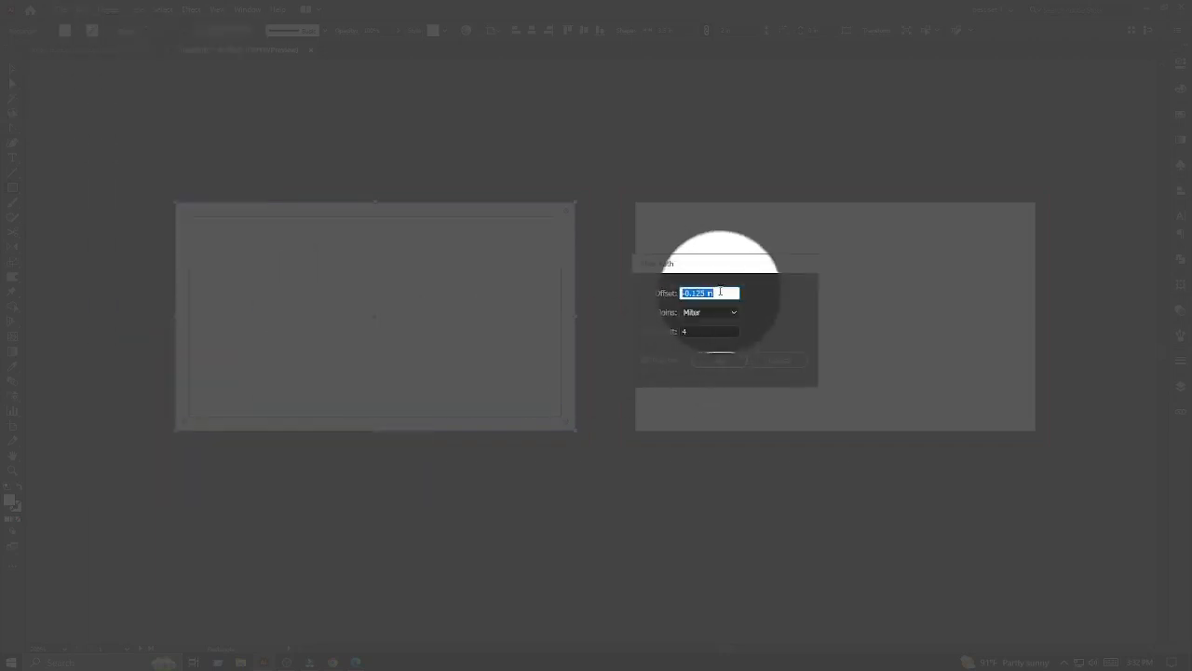
{"action": "left_click", "coordinate": [719, 363]}
{"action": "right_click", "coordinate": [309, 249]}
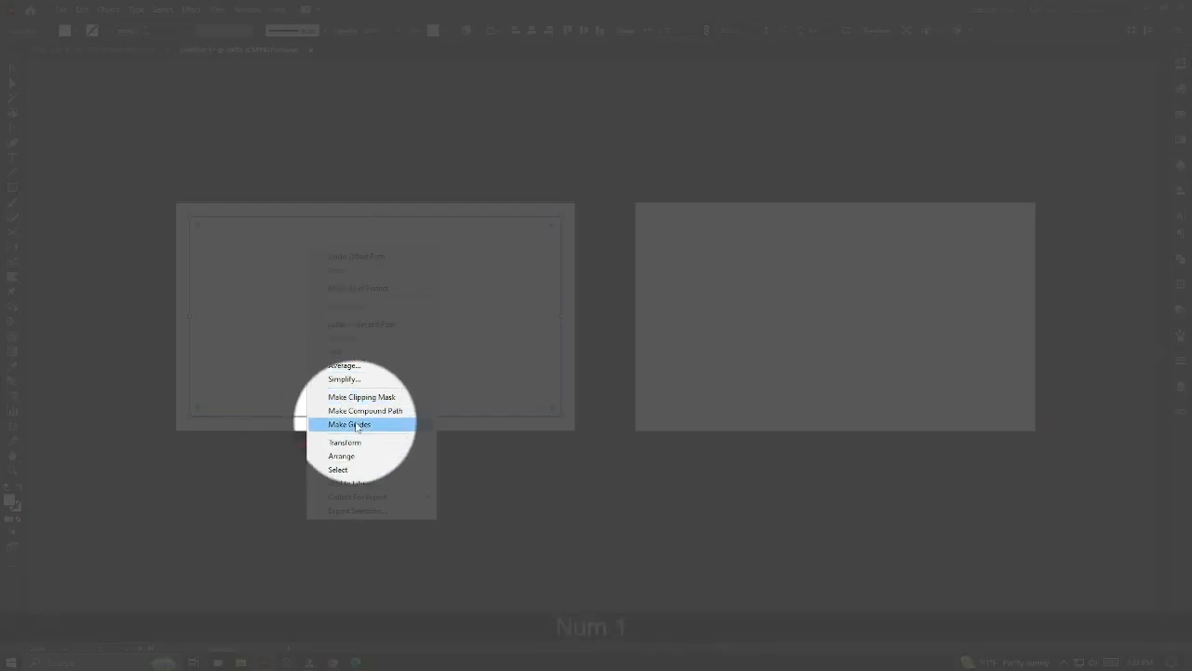
{"action": "left_click", "coordinate": [354, 425]}
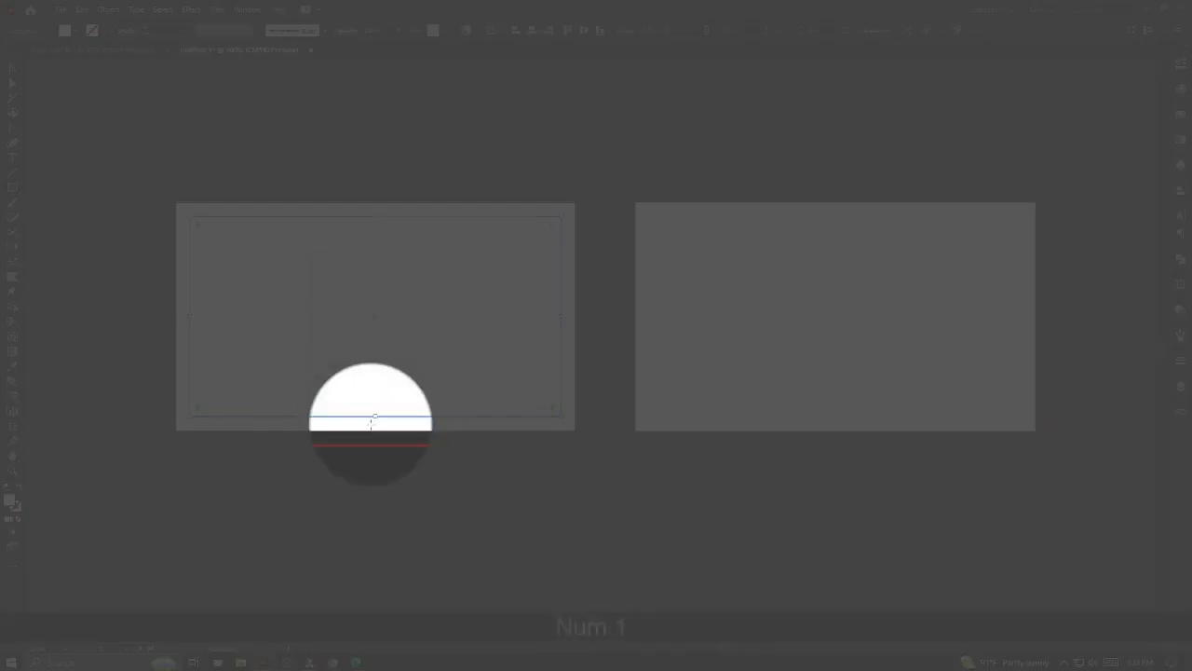
{"action": "right_click", "coordinate": [328, 220]}
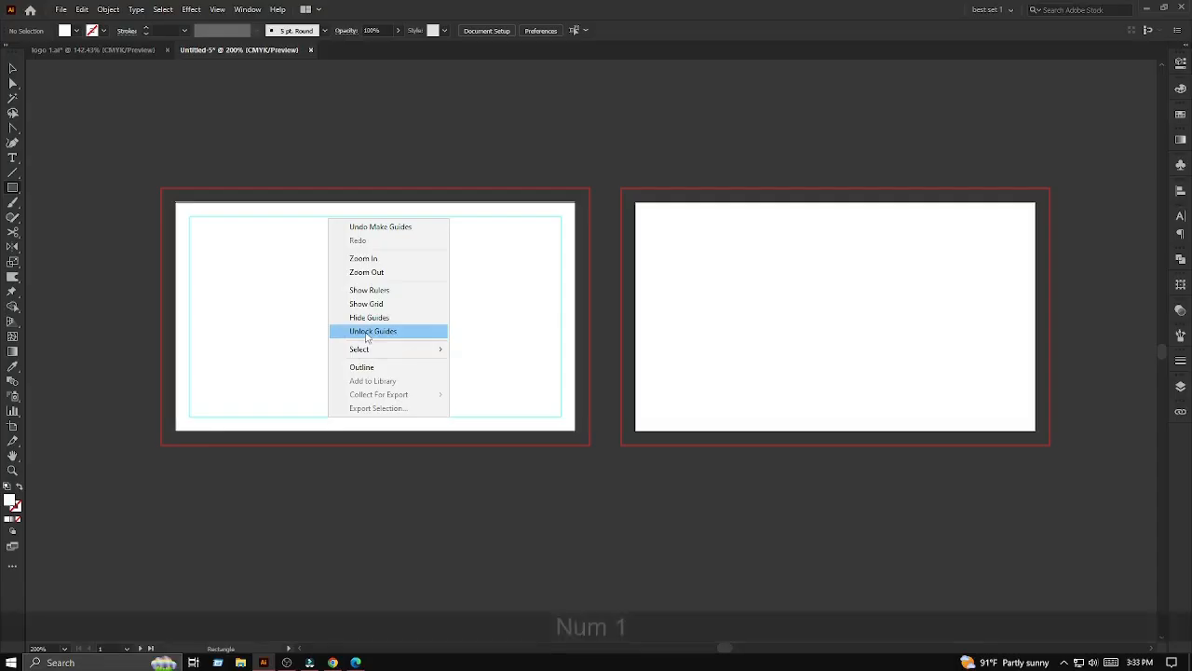
{"action": "left_click", "coordinate": [255, 290]}
{"action": "left_click", "coordinate": [625, 355]}
{"action": "key", "text": "c"}
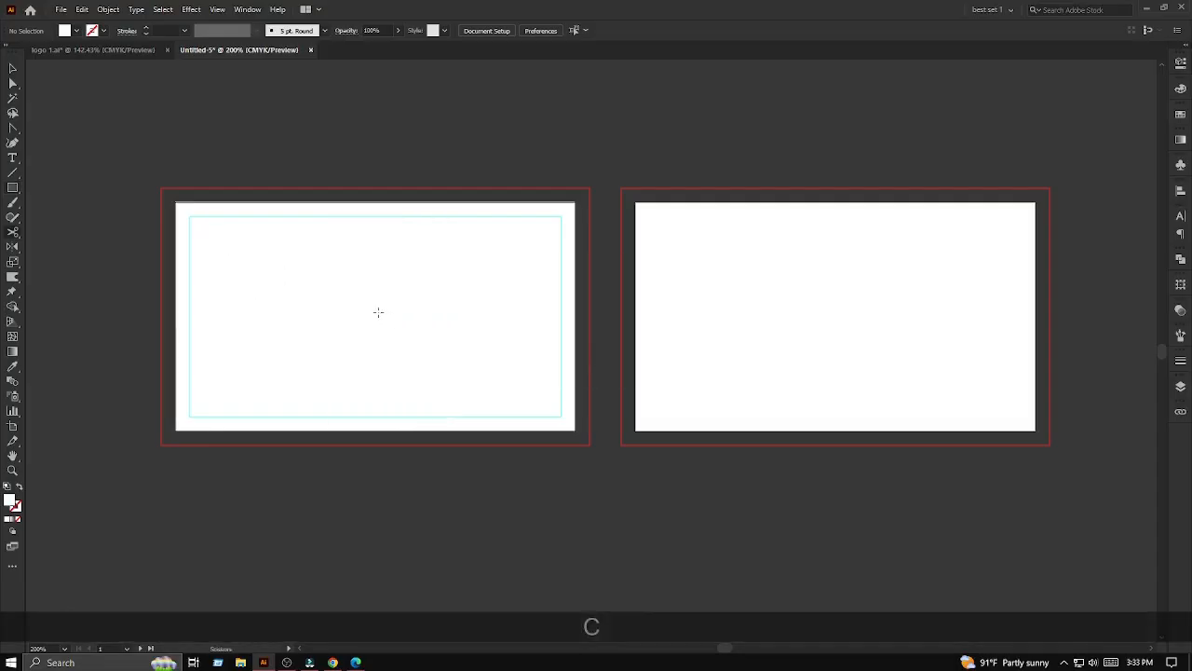
{"action": "key", "text": "v"}
{"action": "key", "text": "b"}
- Enlarge the white rectangle on the first artboard to the bleed edges, 3.75 by 2.25 in
{"action": "key", "text": "v"}
{"action": "mouse_move", "coordinate": [381, 307]}
{"action": "left_mouse_down"}
{"action": "mouse_move", "coordinate": [391, 322]}
{"action": "mouse_move", "coordinate": [429, 317]}
{"action": "mouse_move", "coordinate": [389, 260]}
{"action": "left_mouse_up"}
{"action": "left_click_drag", "start_coordinate": [561, 418], "coordinate": [589, 444]}
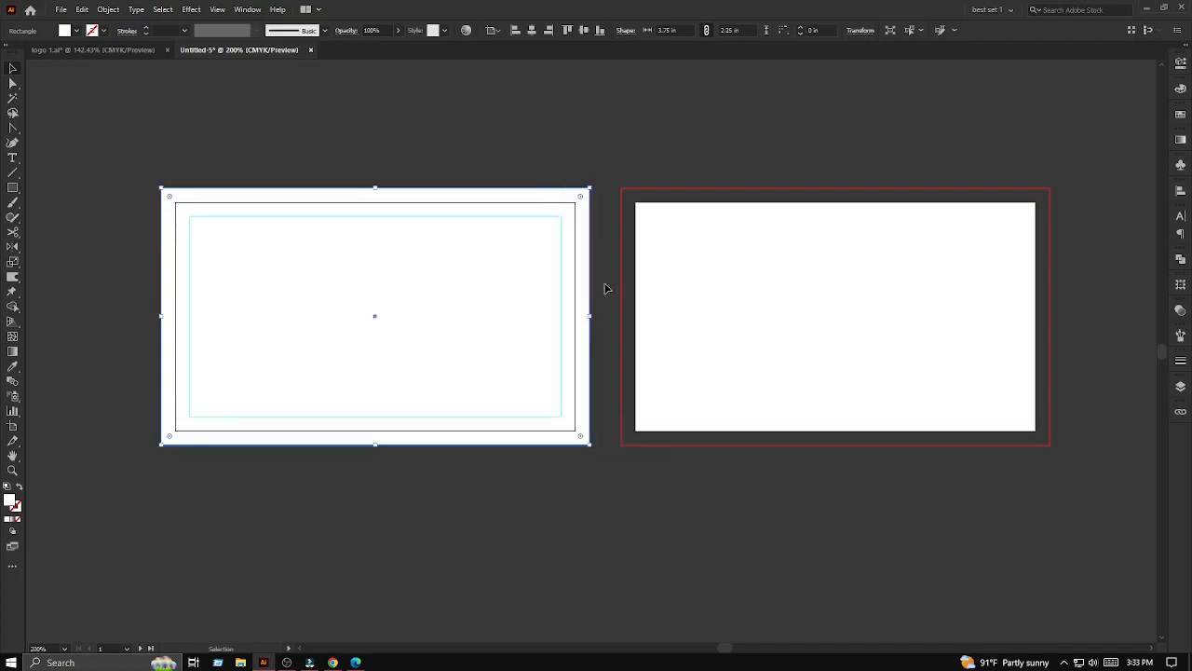
{"action": "left_click", "coordinate": [468, 143]}
- Try to lock the enlarged background rectangle on the first artboard
{"action": "left_click", "coordinate": [434, 237]}
{"action": "right_click", "coordinate": [435, 237]}
{"action": "key", "text": "Escape"}
{"action": "key", "text": "ctrl+2"}
{"action": "right_click", "coordinate": [440, 239]}
{"action": "left_click", "coordinate": [1028, 372]}
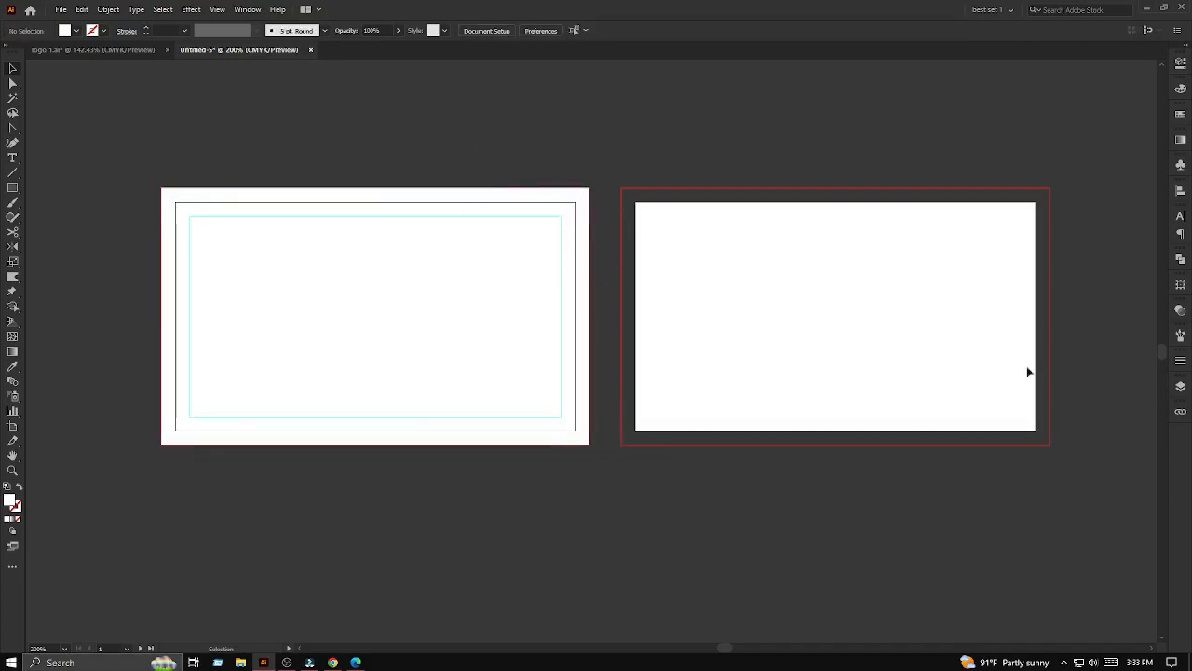
- Rename the existing layer as front
{"action": "left_click", "coordinate": [1180, 386]}
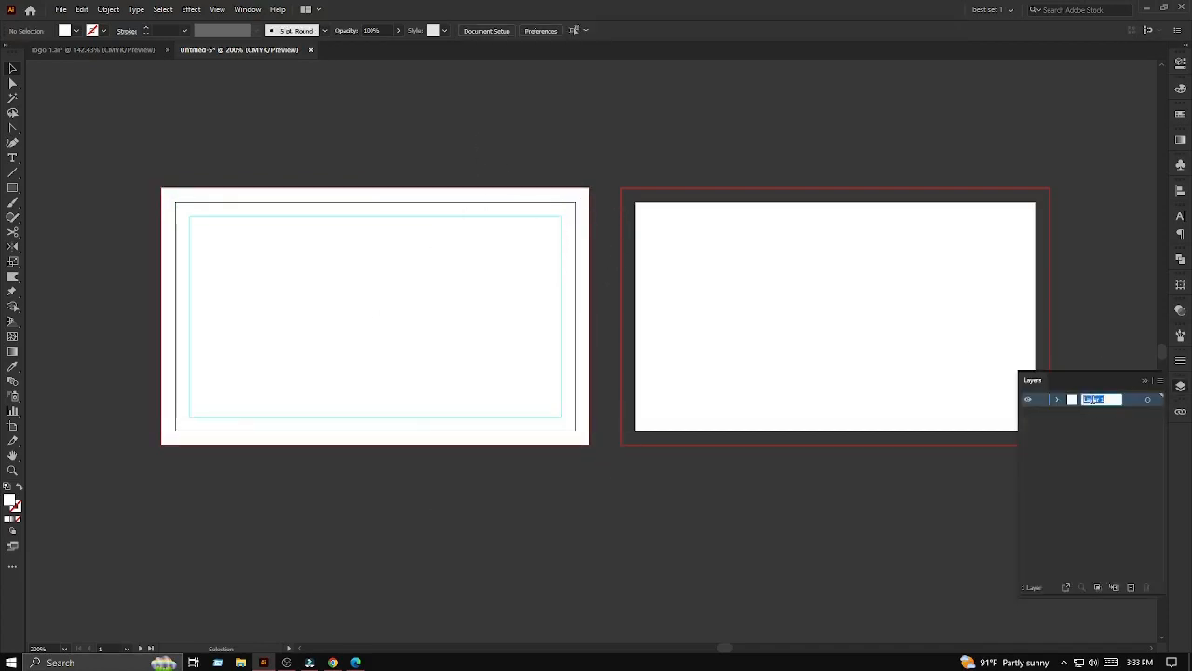
{"action": "type", "text": "front"}
{"action": "key", "text": "KP_1"}
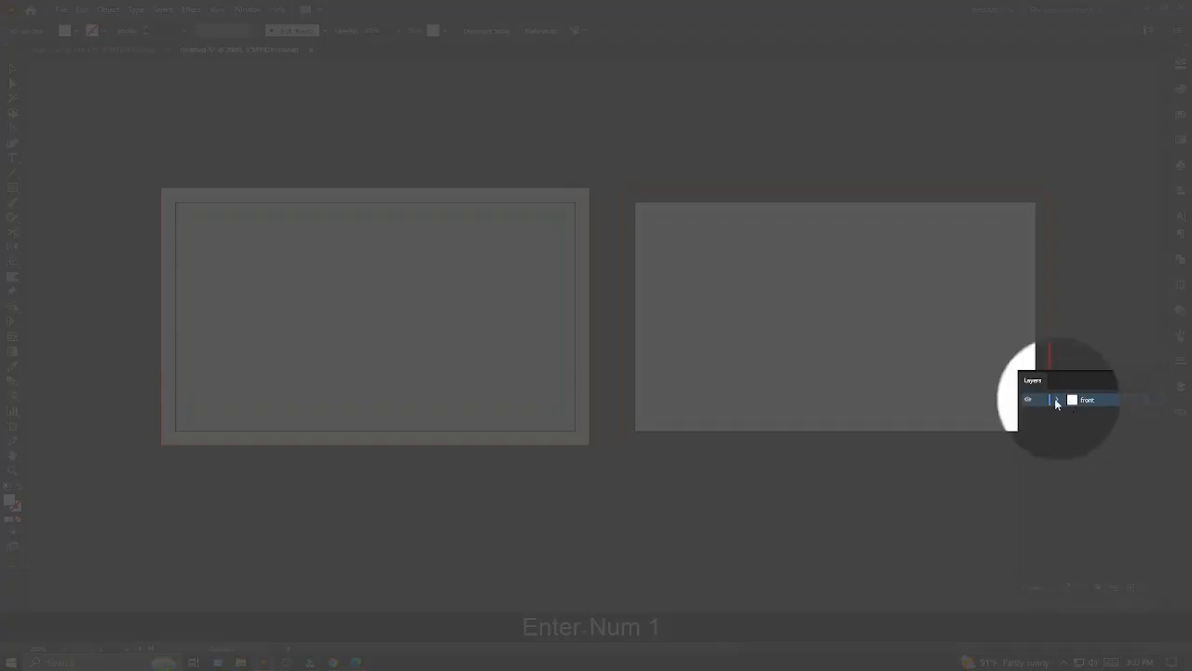
- Add a new layer, place it below the front layer and name it back
{"action": "key", "text": "KP_1"}
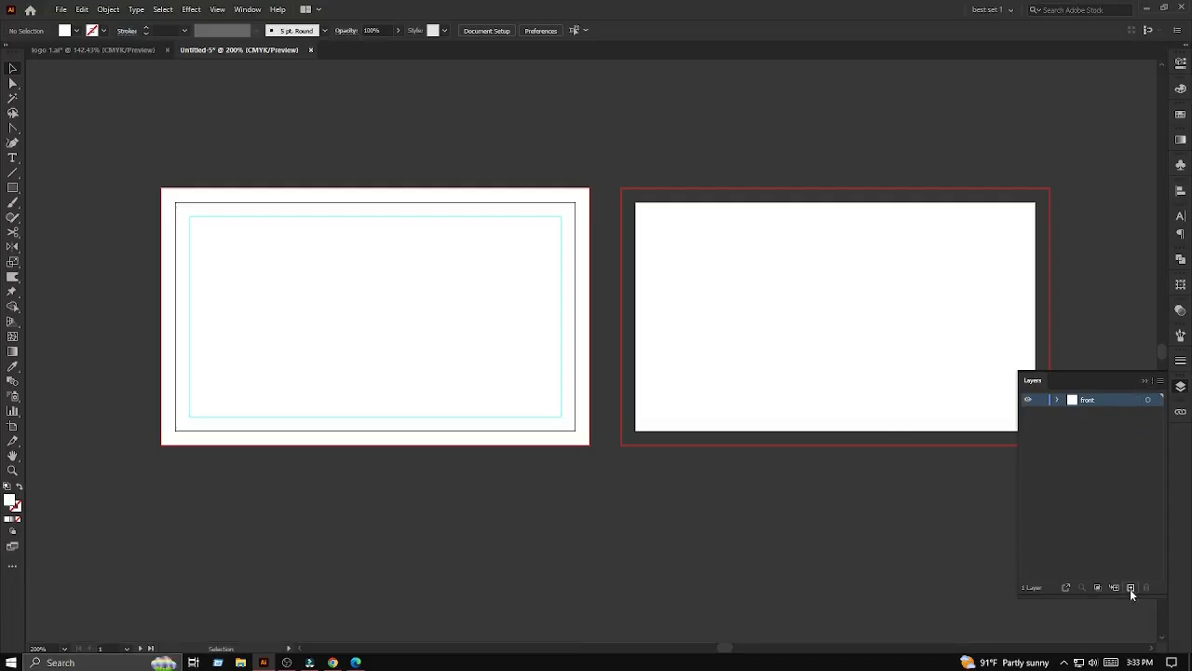
{"action": "left_click_drag", "start_coordinate": [1088, 403], "coordinate": [1093, 414]}
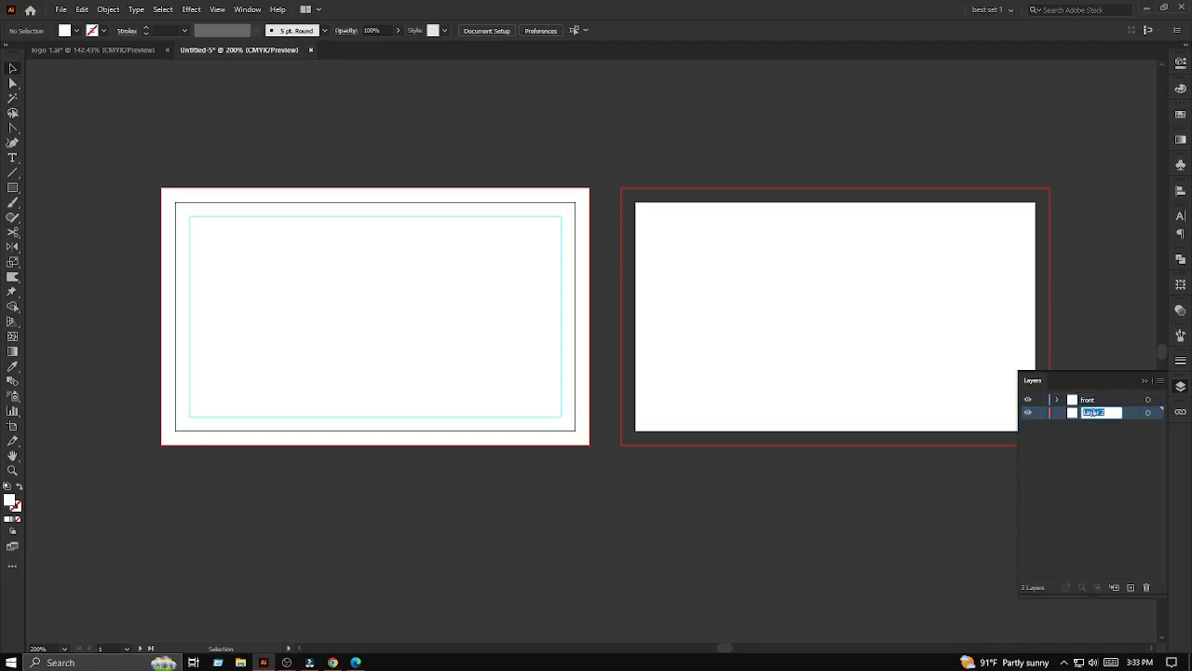
{"action": "type", "text": "back"}
{"action": "key", "text": "KP_1"}
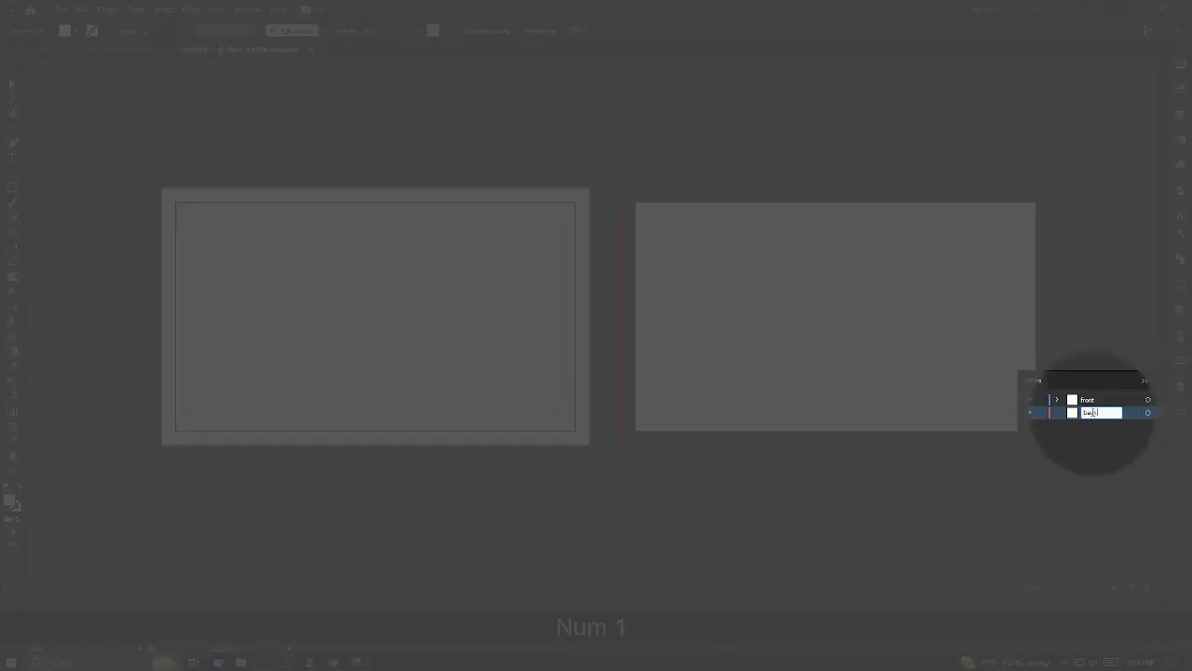
{"action": "key", "text": "Return"}
{"action": "key", "text": "KP_1"}
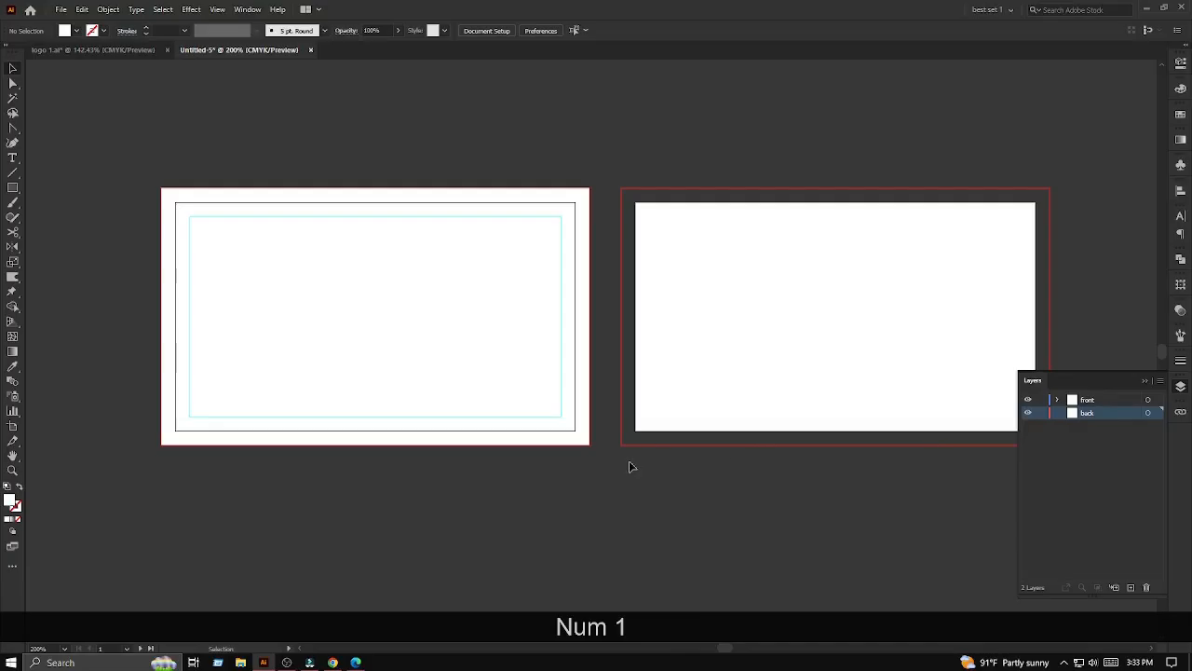
{"action": "left_click", "coordinate": [1144, 380]}
- Unlock the guides so that the margin guide on the first artboard can be selected
{"action": "left_click_drag", "start_coordinate": [802, 454], "coordinate": [717, 442]}
{"action": "right_click", "coordinate": [299, 247]}
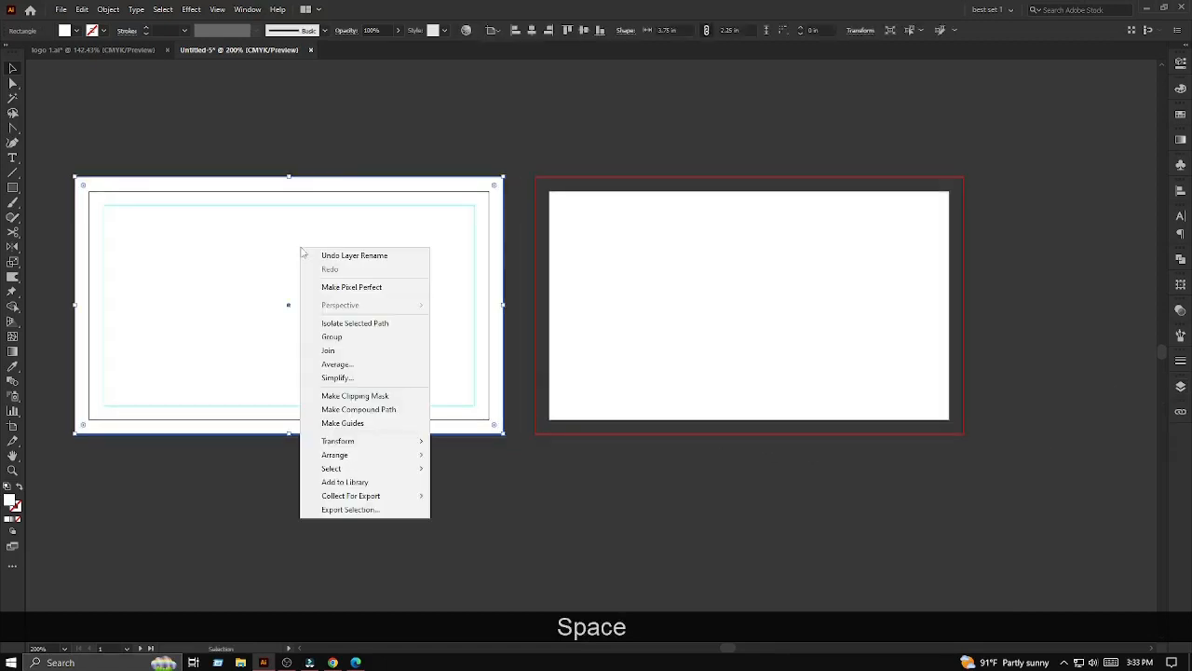
{"action": "left_click", "coordinate": [373, 207]}
{"action": "right_click", "coordinate": [372, 207]}
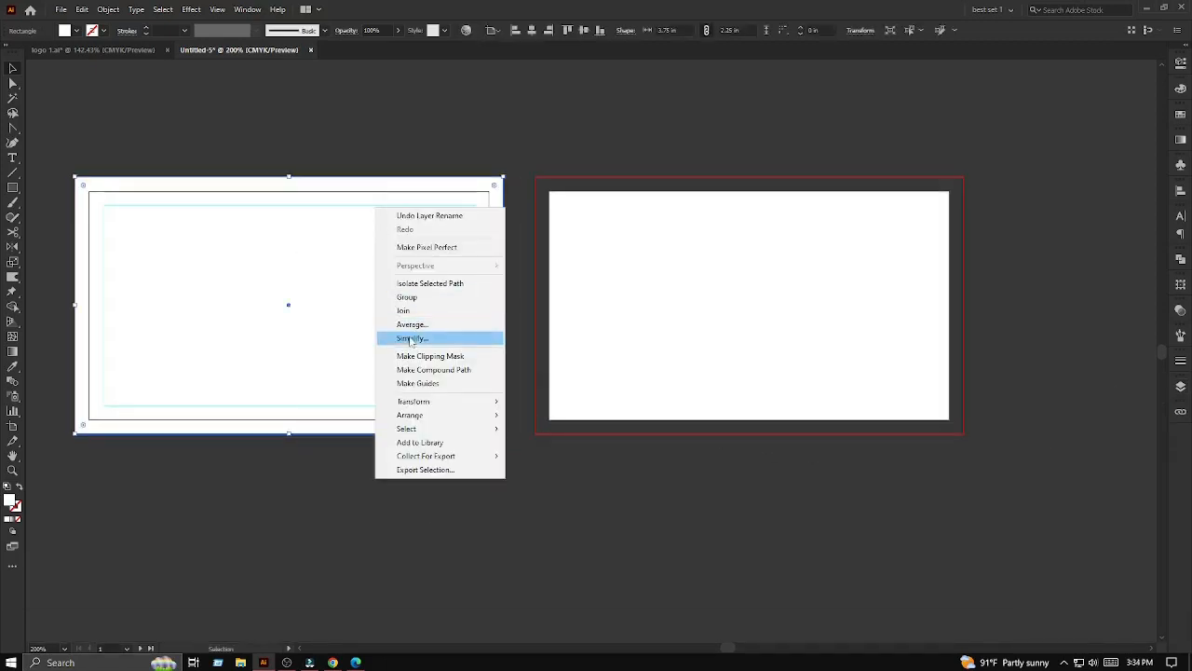
{"action": "right_click", "coordinate": [326, 204]}
{"action": "left_click", "coordinate": [279, 365]}
{"action": "left_click", "coordinate": [375, 126]}
{"action": "right_click", "coordinate": [326, 205]}
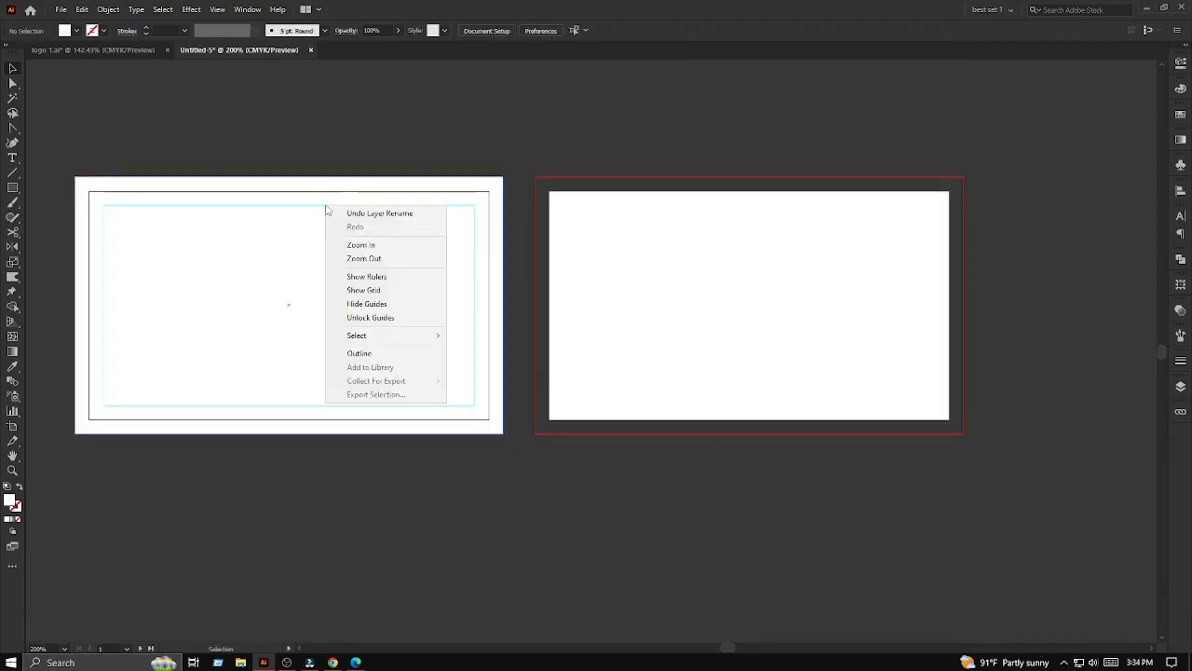
{"action": "left_click", "coordinate": [368, 319]}
- Copy the background rectangle and margin guide onto the back layer and align them with the second artboard's bleed area
{"action": "left_click", "coordinate": [372, 291]}
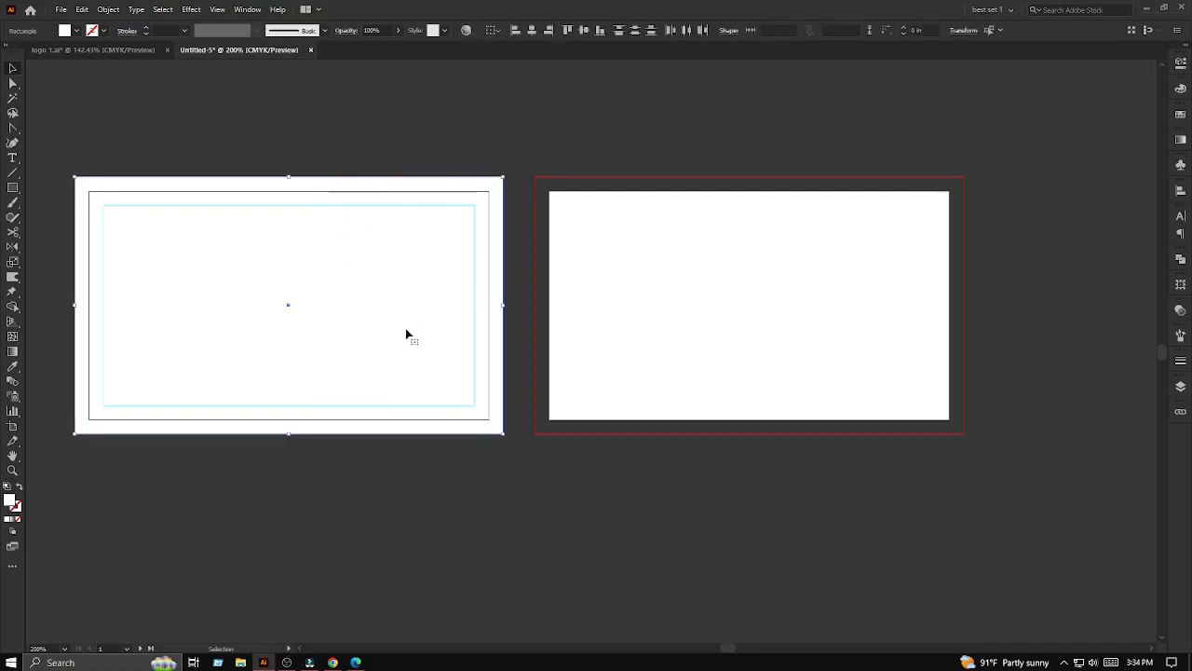
{"action": "key", "text": "ctrl+c"}
{"action": "left_click", "coordinate": [465, 151]}
{"action": "left_click", "coordinate": [1180, 386]}
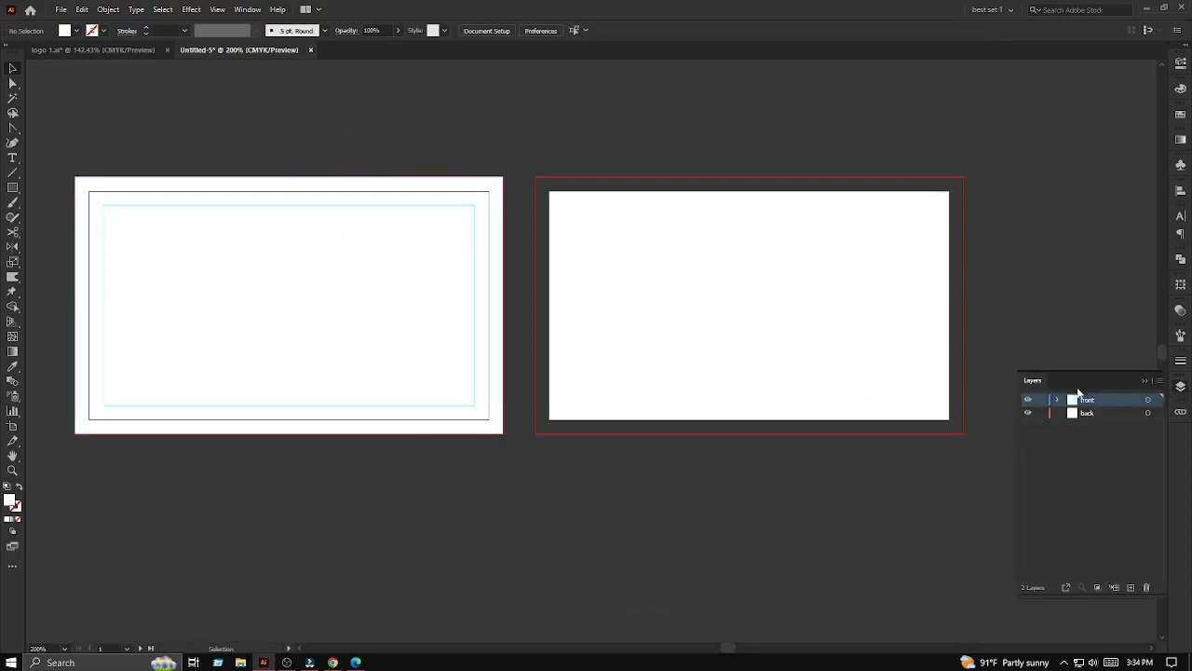
{"action": "left_click", "coordinate": [1087, 416]}
{"action": "key", "text": "ctrl+v"}
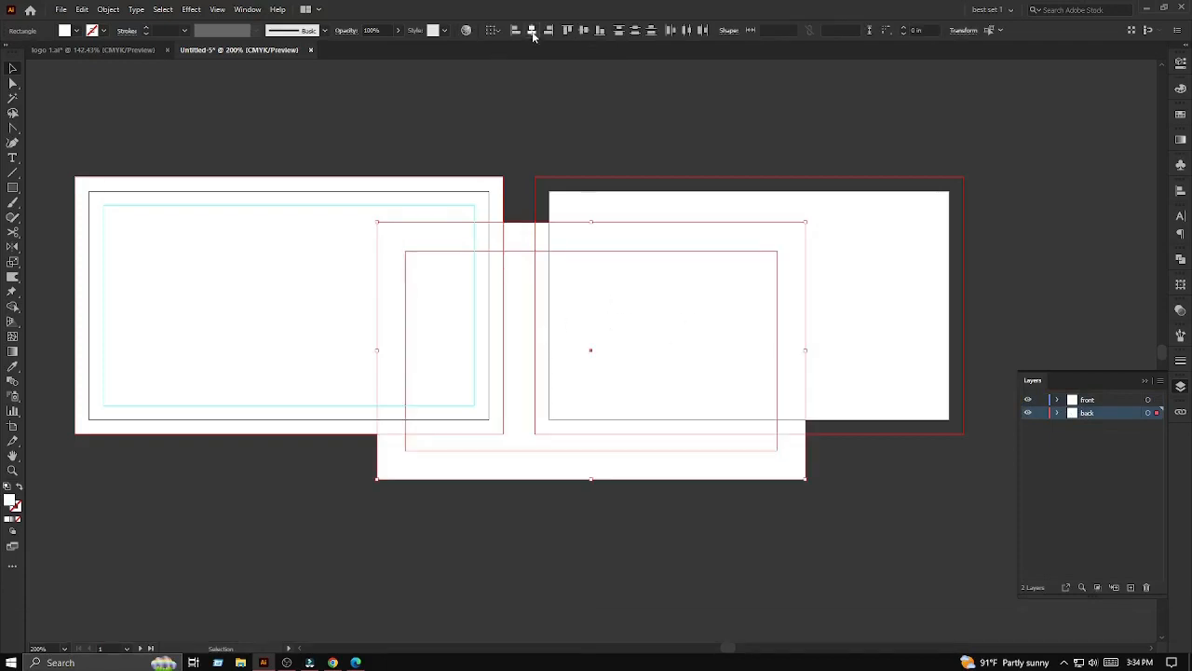
{"action": "left_click_drag", "start_coordinate": [591, 235], "coordinate": [785, 271]}
{"action": "left_click", "coordinate": [589, 144]}
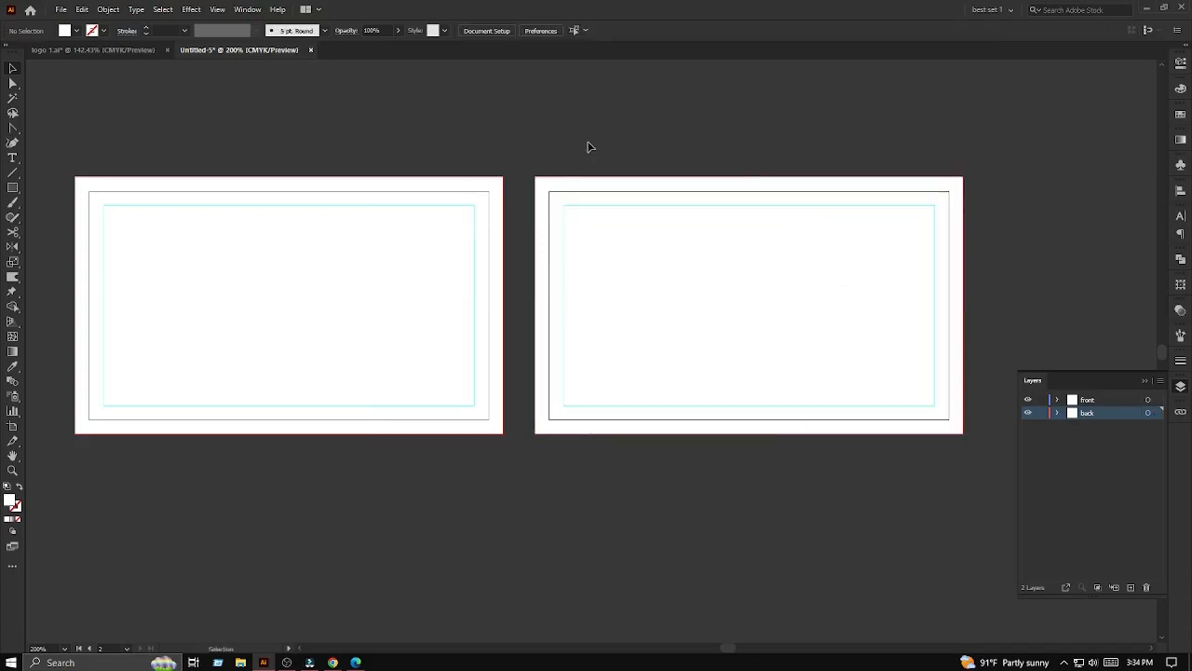
- Lock the guides and the background rectangles on both artboards
{"action": "right_click", "coordinate": [628, 243]}
{"action": "left_click", "coordinate": [681, 358]}
{"action": "right_click", "coordinate": [377, 259]}
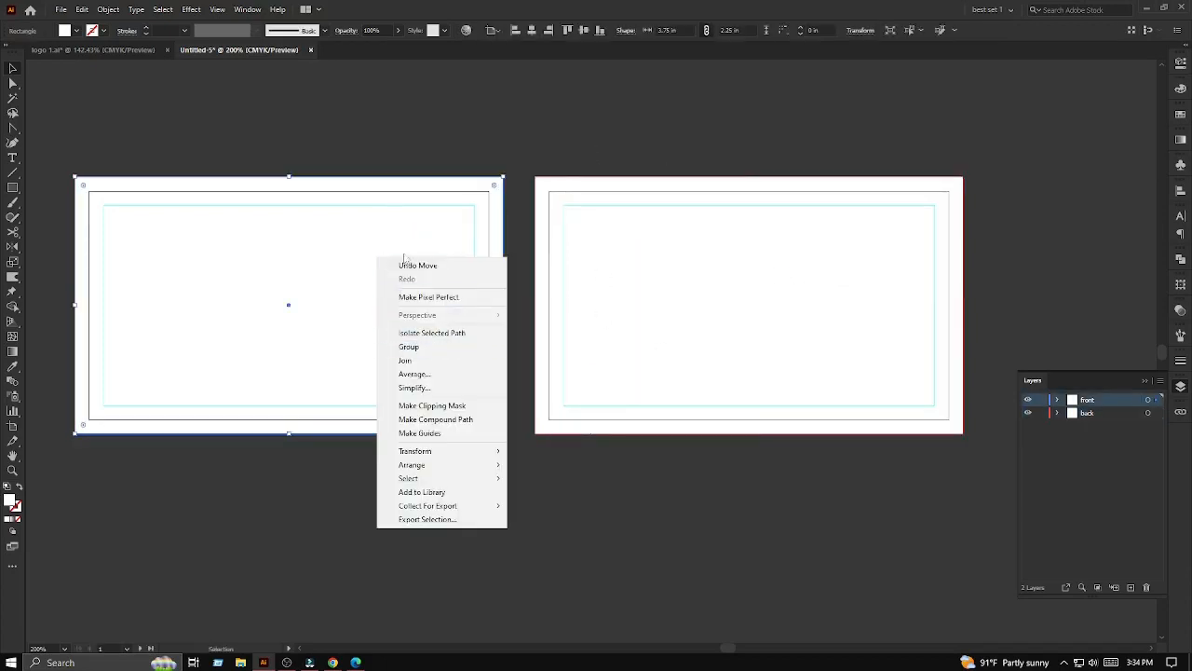
{"action": "left_click", "coordinate": [407, 258]}
{"action": "key", "text": "ctrl+2"}
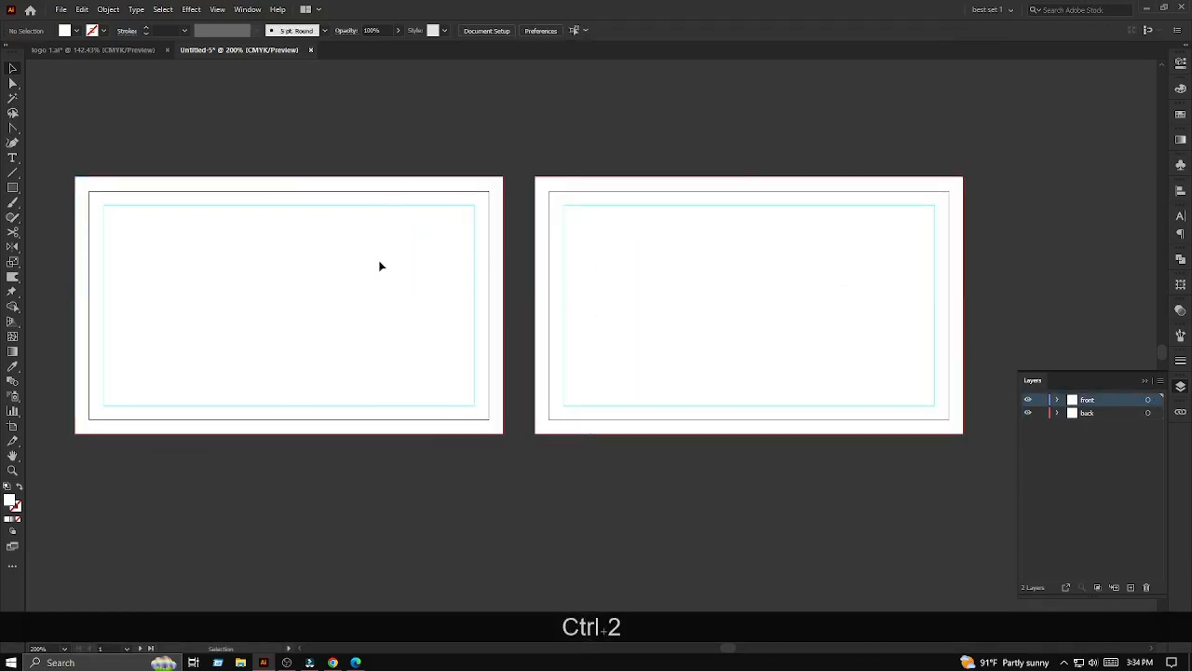
{"action": "left_click", "coordinate": [708, 283]}
{"action": "key", "text": "ctrl+2"}
- Draw a square about 0.45 in wide, rotated 45°, on the first artboard with no fill and a 1 pt black stroke
{"action": "scroll", "coordinate": [567, 303], "scroll_direction": "down", "scroll_amount": 2}
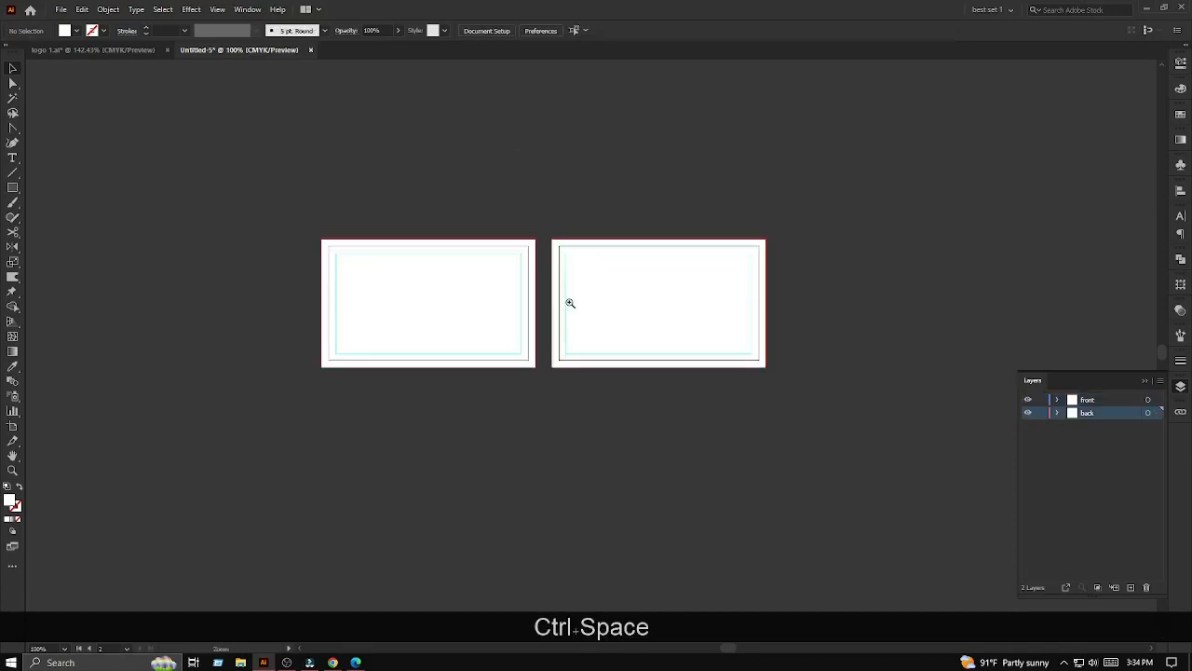
{"action": "scroll", "coordinate": [568, 304], "scroll_direction": "up", "scroll_amount": 2}
{"action": "left_click_drag", "start_coordinate": [538, 323], "coordinate": [620, 334]}
{"action": "scroll", "coordinate": [262, 259], "scroll_direction": "up", "scroll_amount": 1}
{"action": "left_click_drag", "start_coordinate": [277, 266], "coordinate": [333, 375]}
{"action": "left_click", "coordinate": [72, 31]}
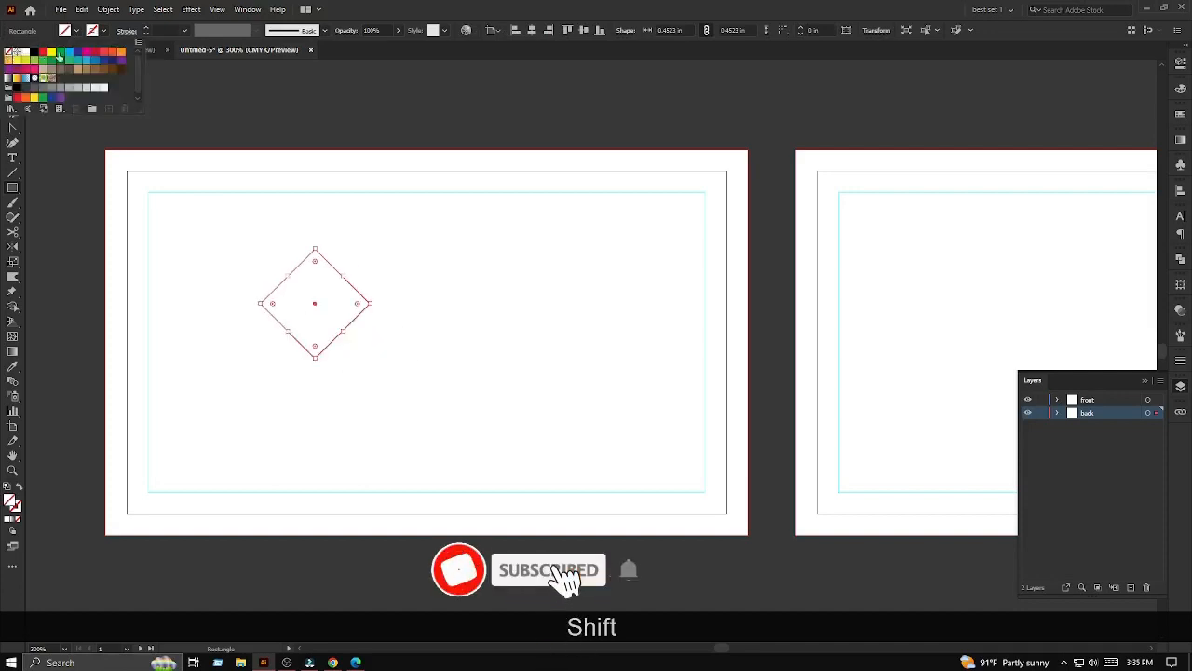
{"action": "left_click", "coordinate": [359, 277]}
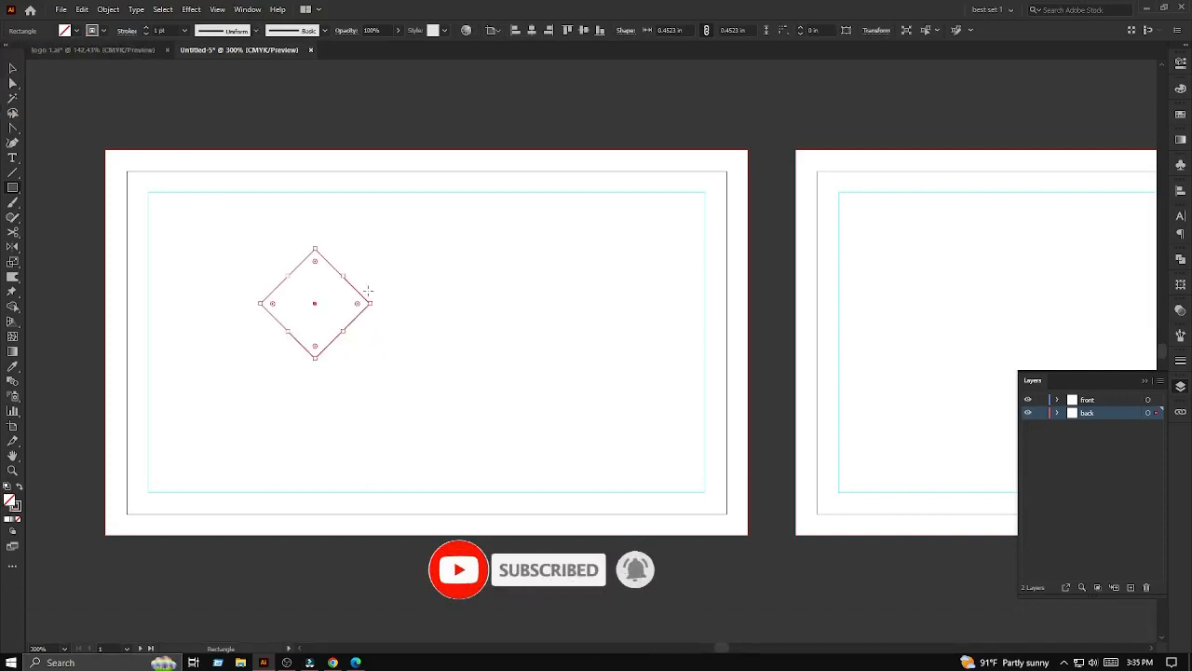
- Try to bring the rotated square to the front of the stacking order
{"action": "key", "text": "v"}
{"action": "left_click", "coordinate": [376, 289]}
{"action": "left_click_drag", "start_coordinate": [414, 250], "coordinate": [307, 360]}
{"action": "right_click", "coordinate": [362, 285]}
{"action": "mouse_move", "coordinate": [450, 493]}
{"action": "left_click", "coordinate": [520, 492]}
{"action": "left_click", "coordinate": [493, 459]}
{"action": "left_click", "coordinate": [229, 245]}
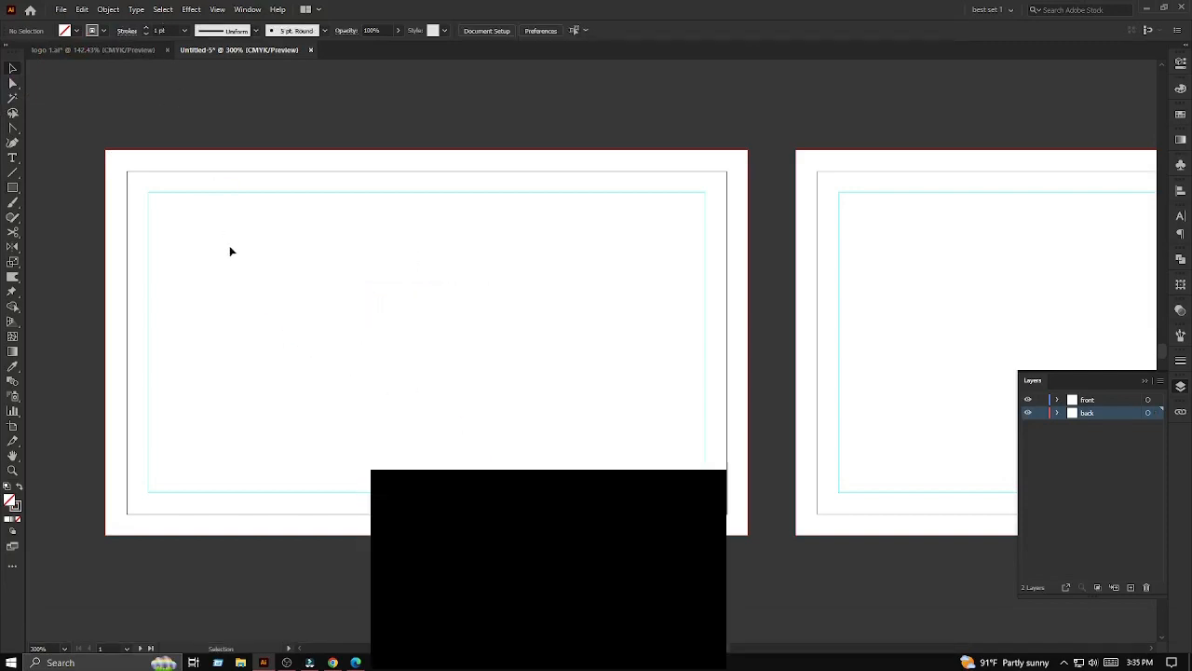
- Delete the rotated square from the first artboard and put away the layer list
{"action": "left_click", "coordinate": [256, 305]}
{"action": "left_click_drag", "start_coordinate": [259, 287], "coordinate": [282, 263]}
{"action": "key", "text": "Delete"}
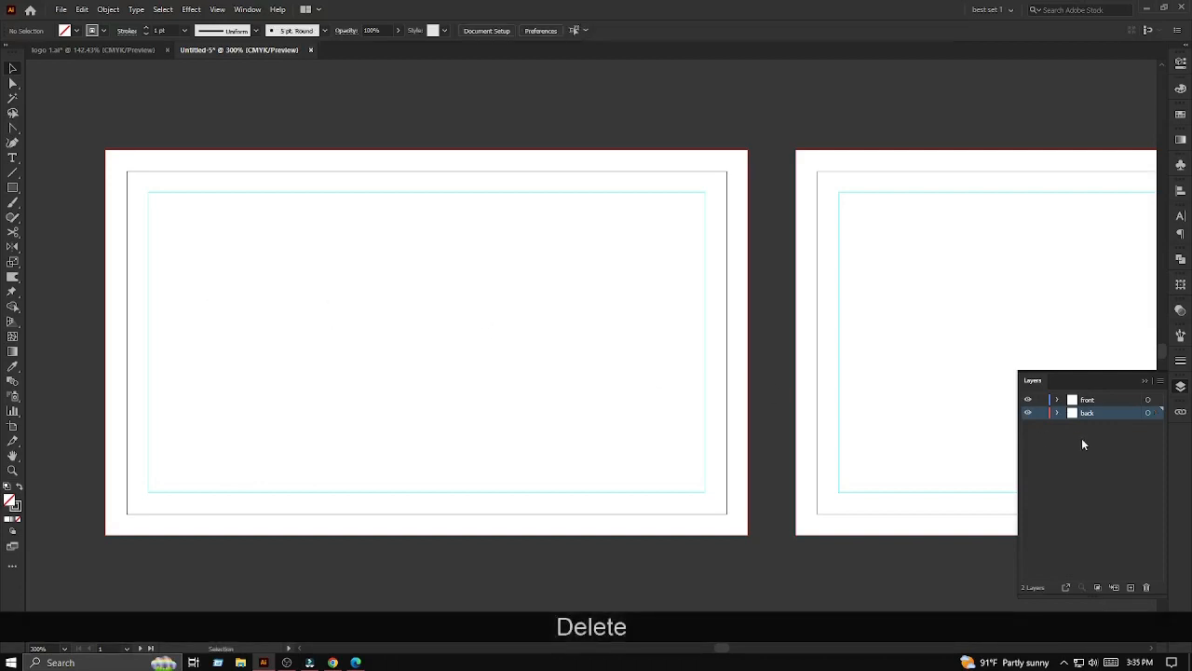
{"action": "left_click", "coordinate": [1145, 380]}
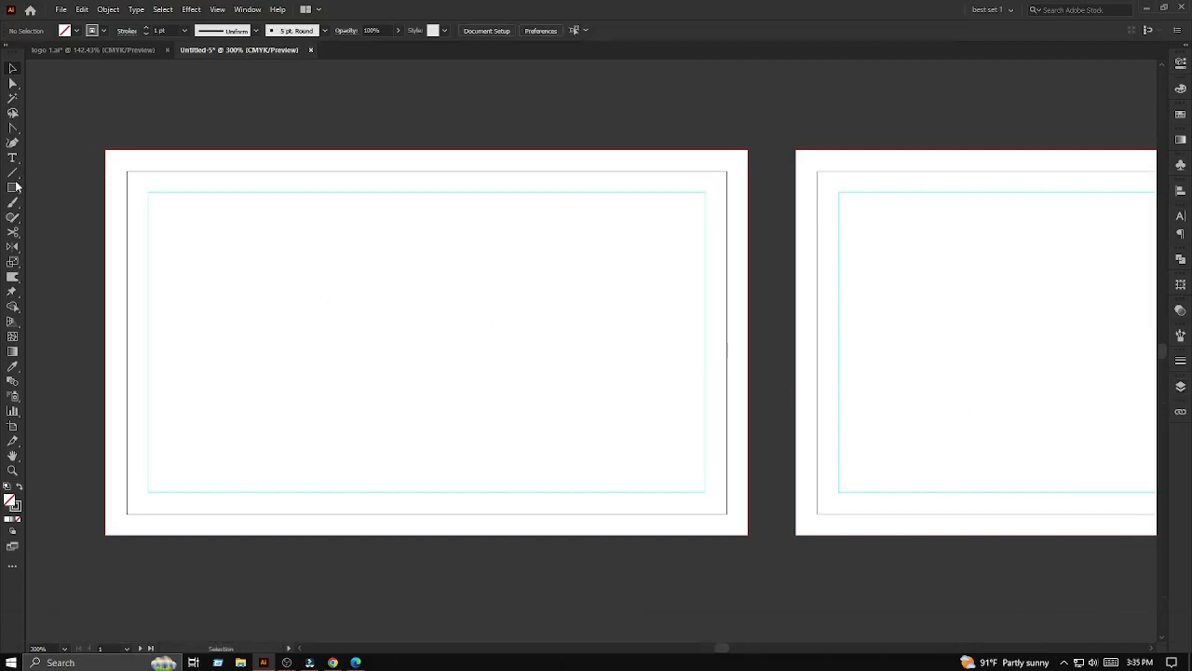
- Draw a new square about 0.39 in wide, rotated 45°, on the first artboard
{"action": "left_click_drag", "start_coordinate": [301, 354], "coordinate": [341, 341]}
{"action": "left_click", "coordinate": [342, 339]}
{"action": "left_click", "coordinate": [625, 354]}
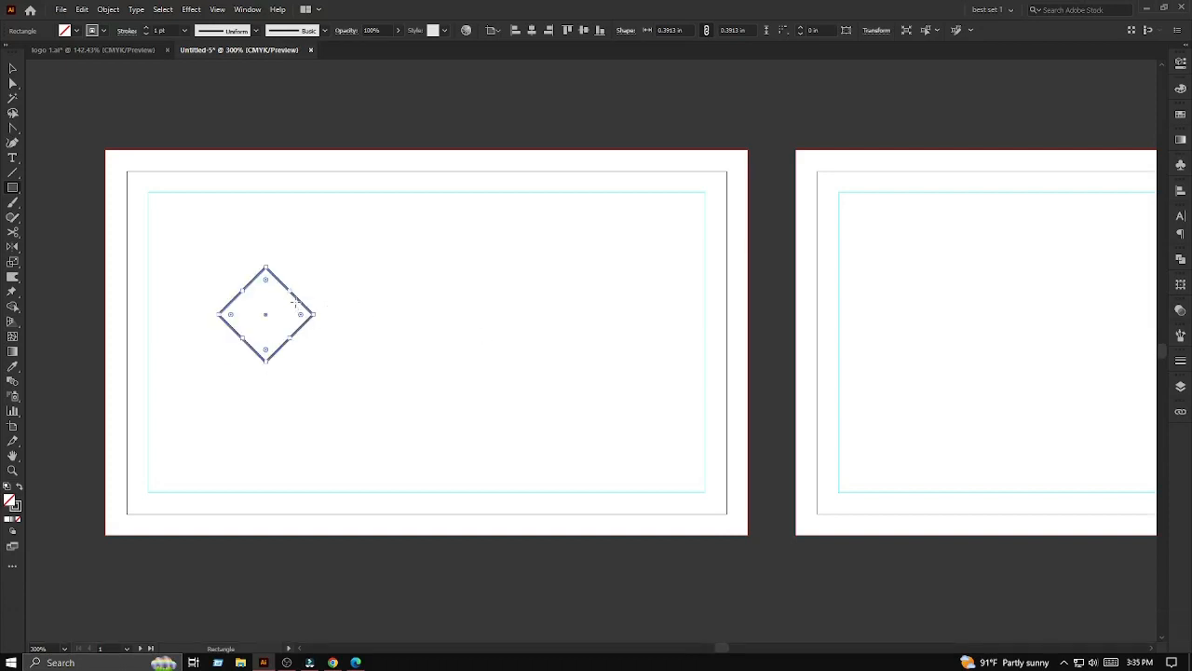
{"action": "key", "text": "v"}
- Duplicate the rotated square beside, below and above the original and once more at the lower right, making a cluster of five
{"action": "left_click_drag", "start_coordinate": [269, 317], "coordinate": [378, 314]}
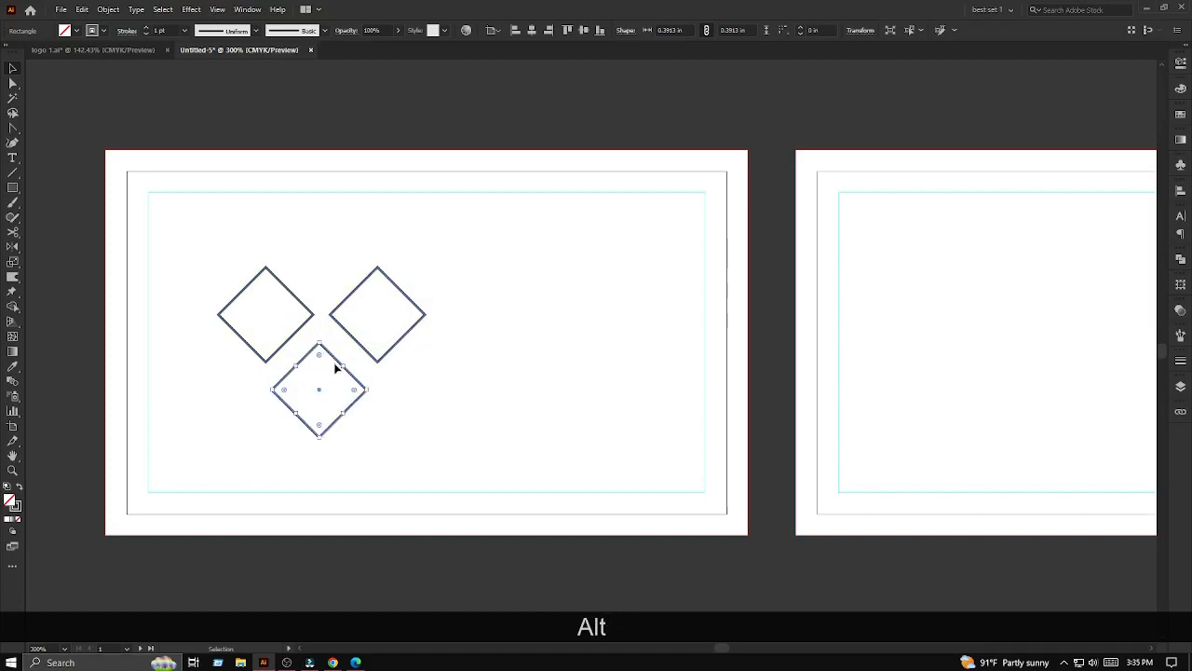
{"action": "key", "text": "ctrl+z"}
{"action": "left_click_drag", "start_coordinate": [325, 383], "coordinate": [325, 233]}
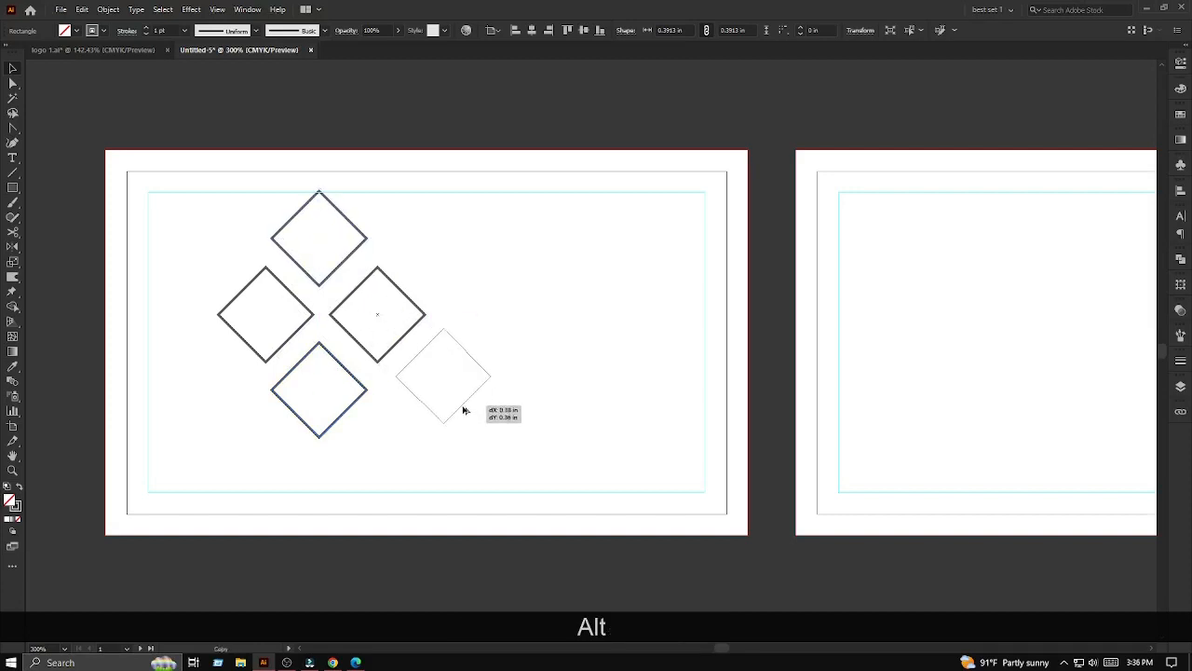
{"action": "left_click_drag", "start_coordinate": [464, 409], "coordinate": [473, 424]}
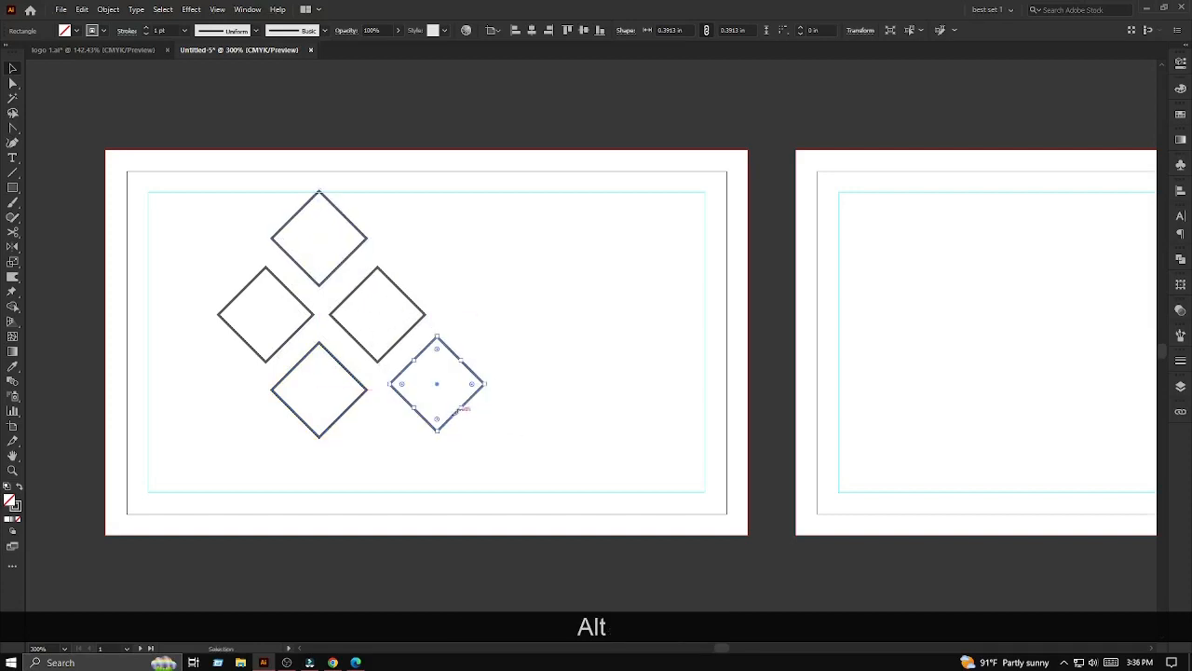
- Scale down the upper and lower squares of the cluster together
{"action": "left_click", "coordinate": [328, 276]}
{"action": "left_click", "coordinate": [340, 366], "text": "shift"}
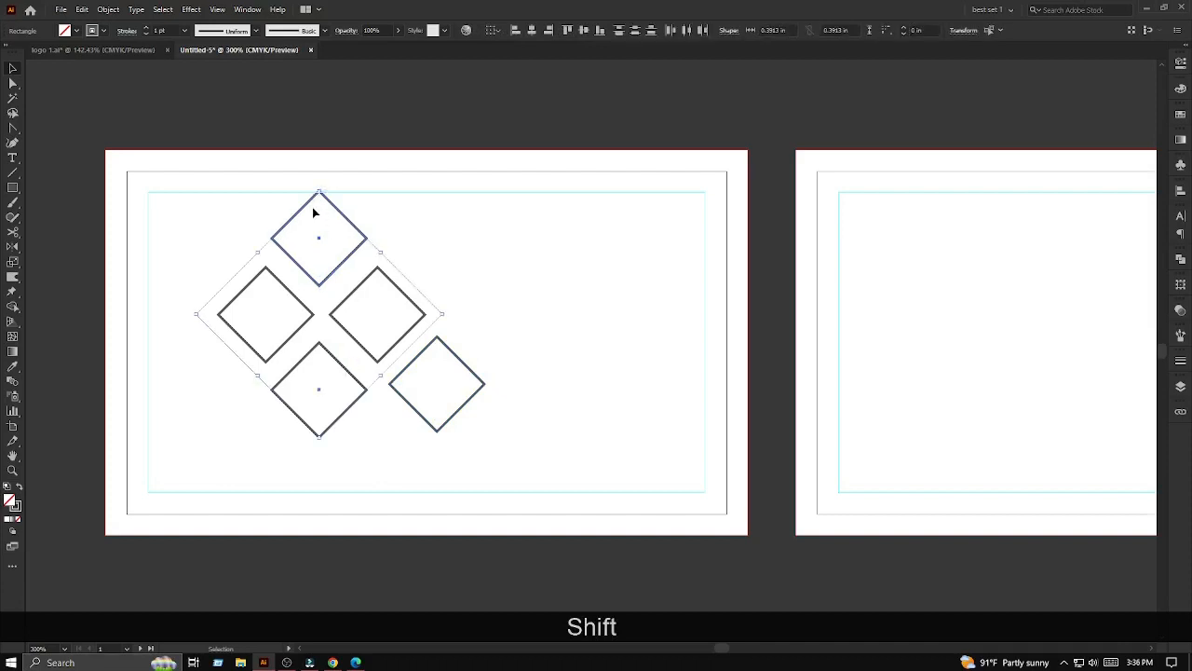
{"action": "left_click_drag", "start_coordinate": [197, 314], "coordinate": [220, 317]}
- Group the five squares and rotate the group 180°
{"action": "left_click_drag", "start_coordinate": [546, 336], "coordinate": [289, 258]}
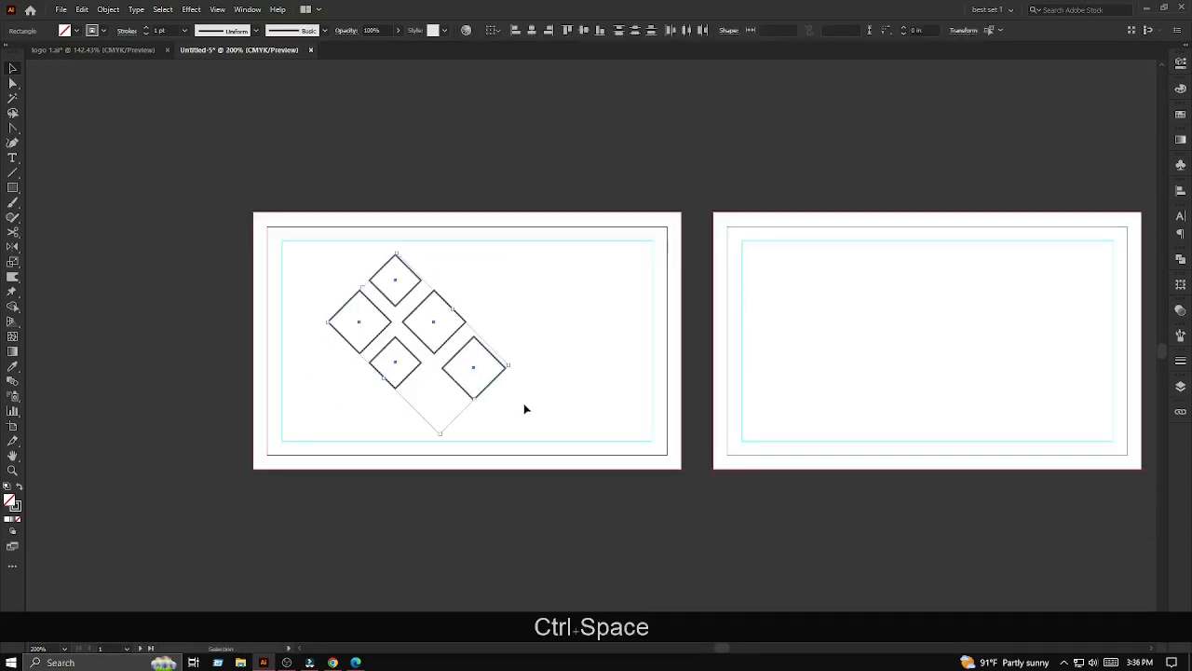
{"action": "key", "text": "ctrl+g"}
{"action": "left_click_drag", "start_coordinate": [399, 249], "coordinate": [438, 434]}
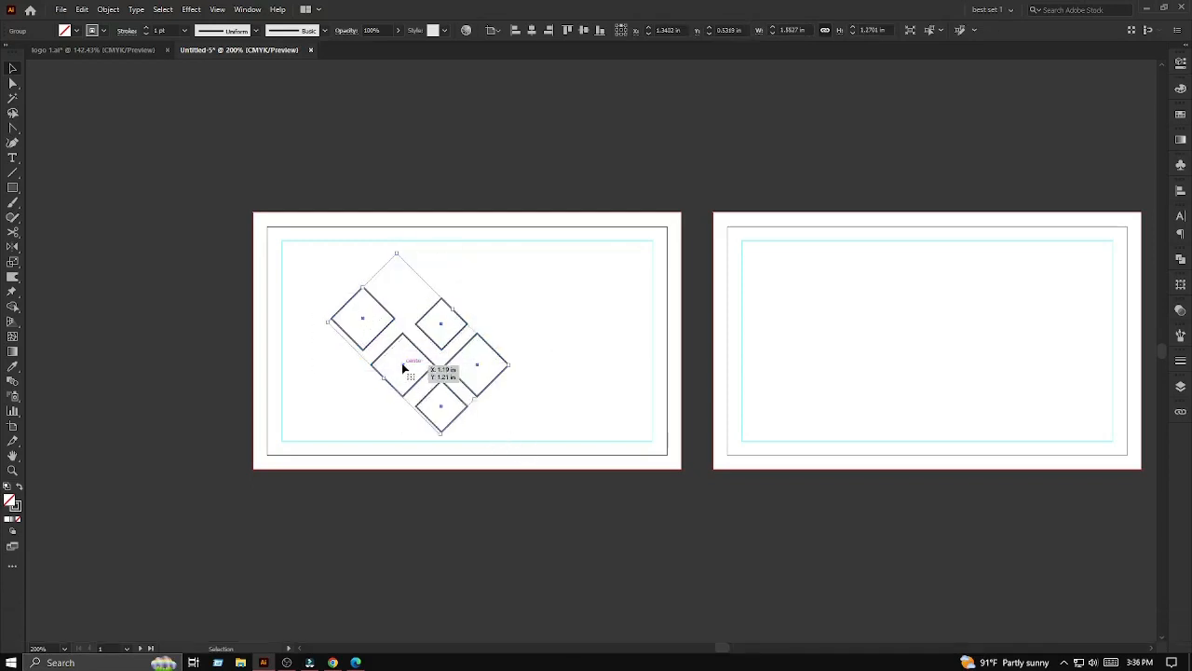
- Move the square group over the first artboard's upper-left corner so it overhangs the bleed edge
{"action": "left_click_drag", "start_coordinate": [402, 364], "coordinate": [264, 252]}
{"action": "left_click", "coordinate": [489, 339]}
{"action": "left_click", "coordinate": [499, 342], "text": "ctrl+alt"}
{"action": "left_click", "coordinate": [498, 342], "text": "ctrl"}
{"action": "left_click", "coordinate": [499, 342], "text": "ctrl"}
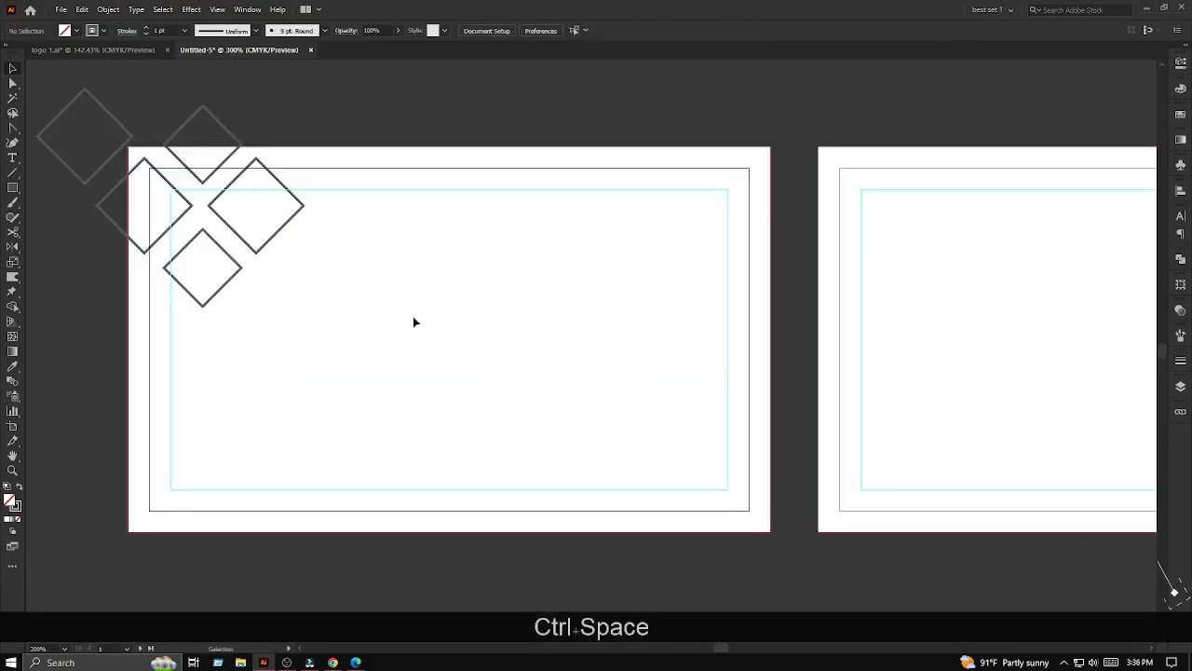
{"action": "left_click", "coordinate": [382, 387], "text": "ctrl+alt"}
{"action": "left_click_drag", "start_coordinate": [306, 290], "coordinate": [316, 313]}
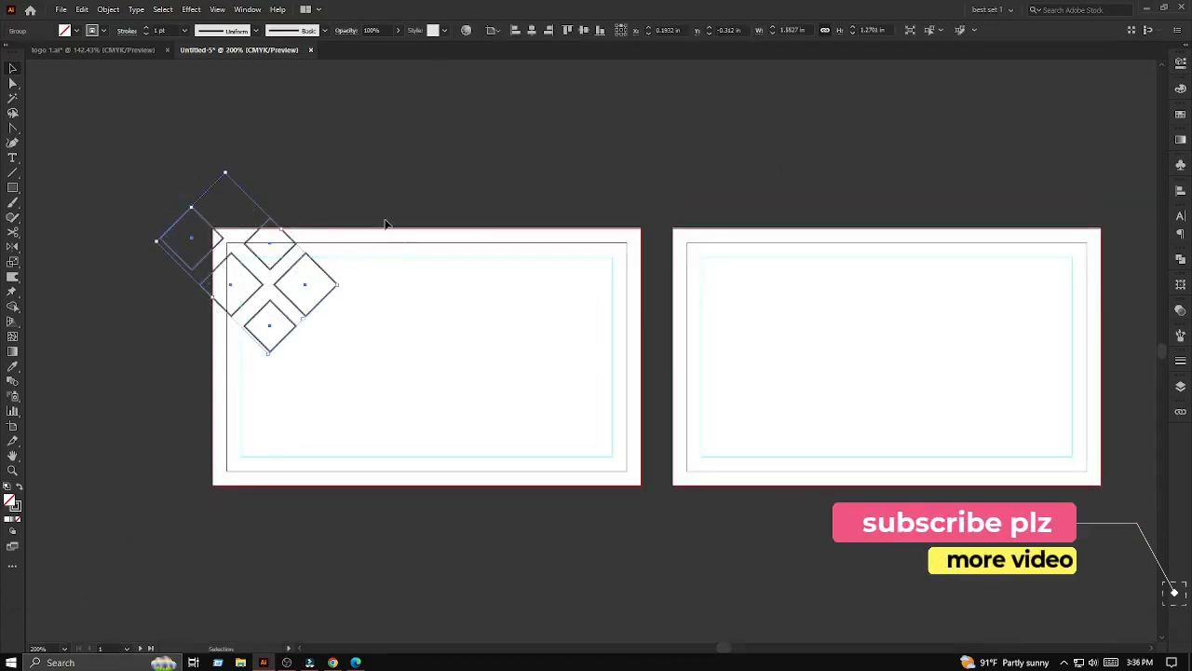
{"action": "left_click", "coordinate": [447, 333], "text": "ctrl+alt"}
{"action": "left_click", "coordinate": [448, 333], "text": "ctrl+alt"}
{"action": "left_click", "coordinate": [448, 335], "text": "ctrl"}
{"action": "left_click", "coordinate": [448, 335], "text": "ctrl"}
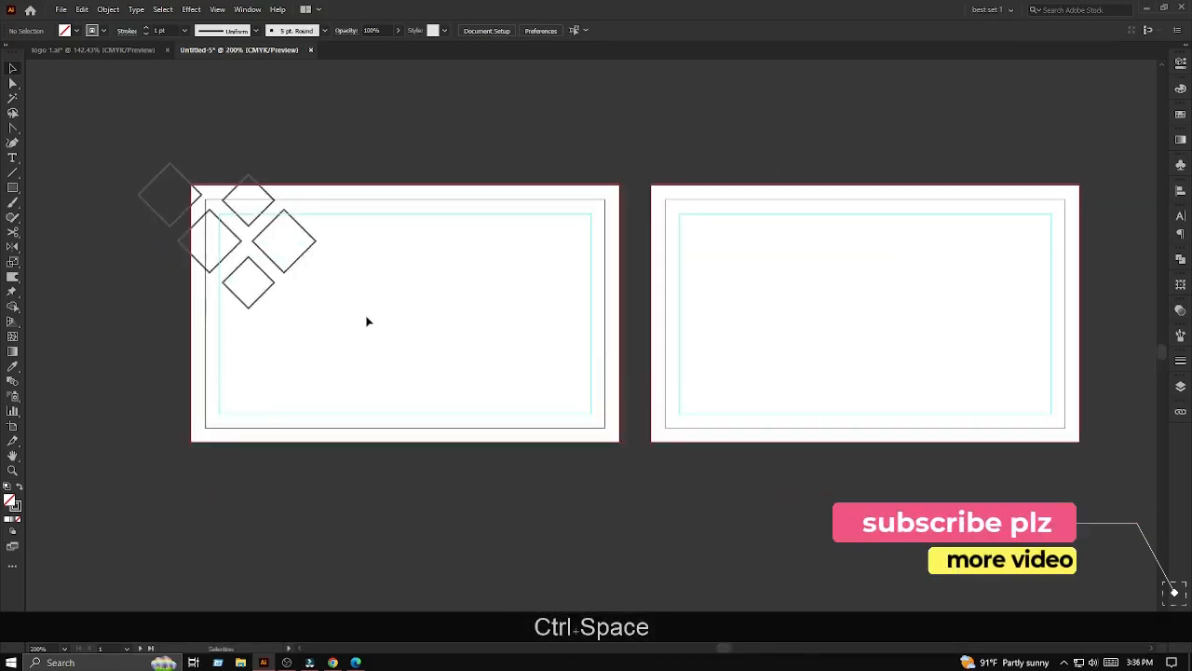
- Lower the square group's opacity to about 60%
{"action": "left_click", "coordinate": [279, 269]}
{"action": "left_click", "coordinate": [398, 31]}
{"action": "left_click_drag", "start_coordinate": [398, 48], "coordinate": [381, 48]}
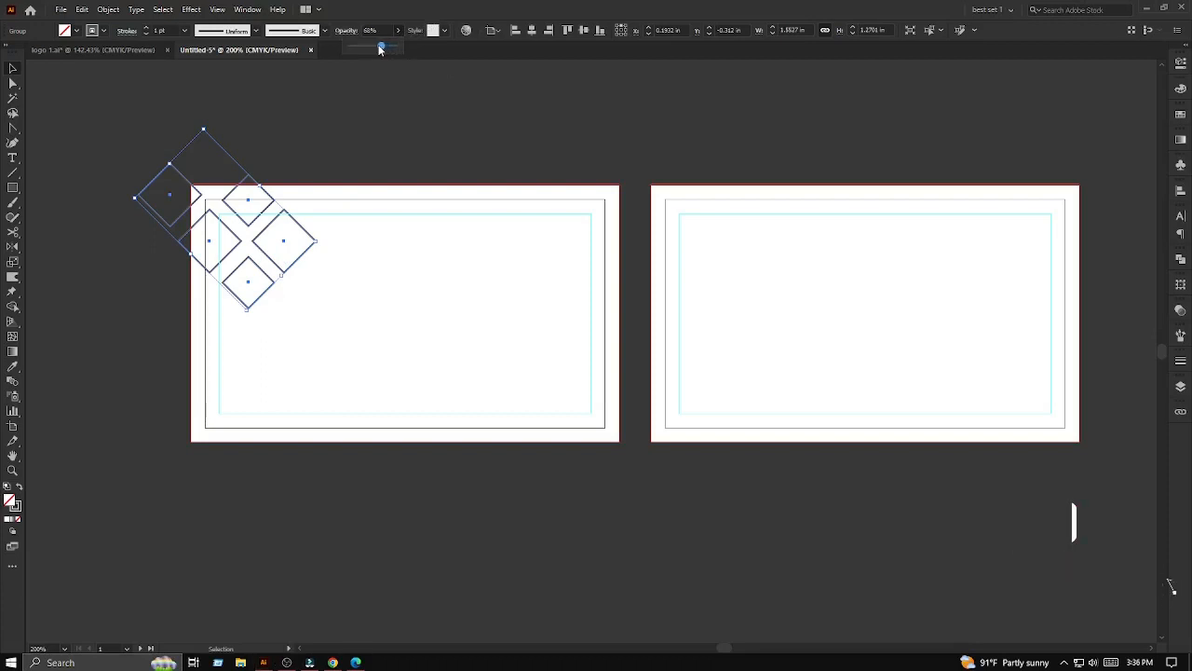
{"action": "left_click", "coordinate": [384, 290]}
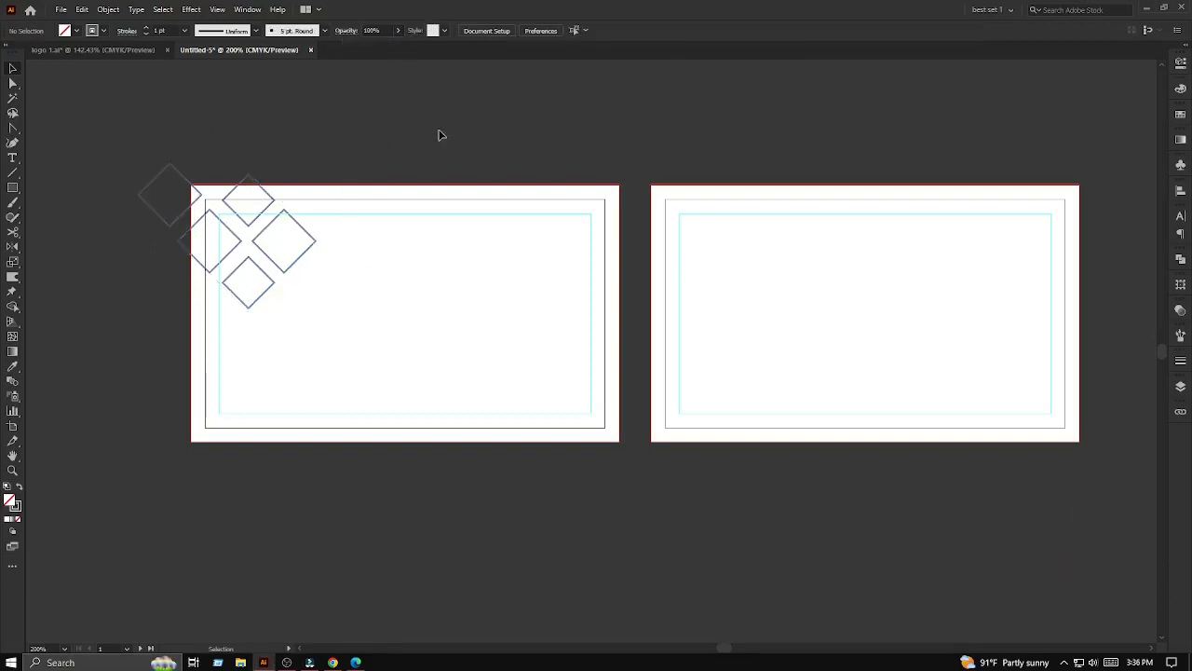
- Place a copy of the square group, rotated 180°, over the first artboard's lower-right corner
{"action": "left_click_drag", "start_coordinate": [441, 131], "coordinate": [226, 341]}
{"action": "left_click", "coordinate": [377, 257]}
{"action": "key", "text": "ctrl+alt+2"}
{"action": "left_click_drag", "start_coordinate": [317, 116], "coordinate": [173, 327]}
{"action": "key", "text": "ctrl+2"}
{"action": "left_click_drag", "start_coordinate": [274, 262], "coordinate": [374, 406]}
{"action": "left_click_drag", "start_coordinate": [531, 451], "coordinate": [595, 453]}
{"action": "left_click", "coordinate": [631, 419]}
{"action": "scroll", "coordinate": [631, 429], "scroll_direction": "down", "scroll_amount": 1}
{"action": "scroll", "coordinate": [534, 480], "scroll_direction": "up", "scroll_amount": 2}
{"action": "scroll", "coordinate": [534, 479], "scroll_direction": "down", "scroll_amount": 1}
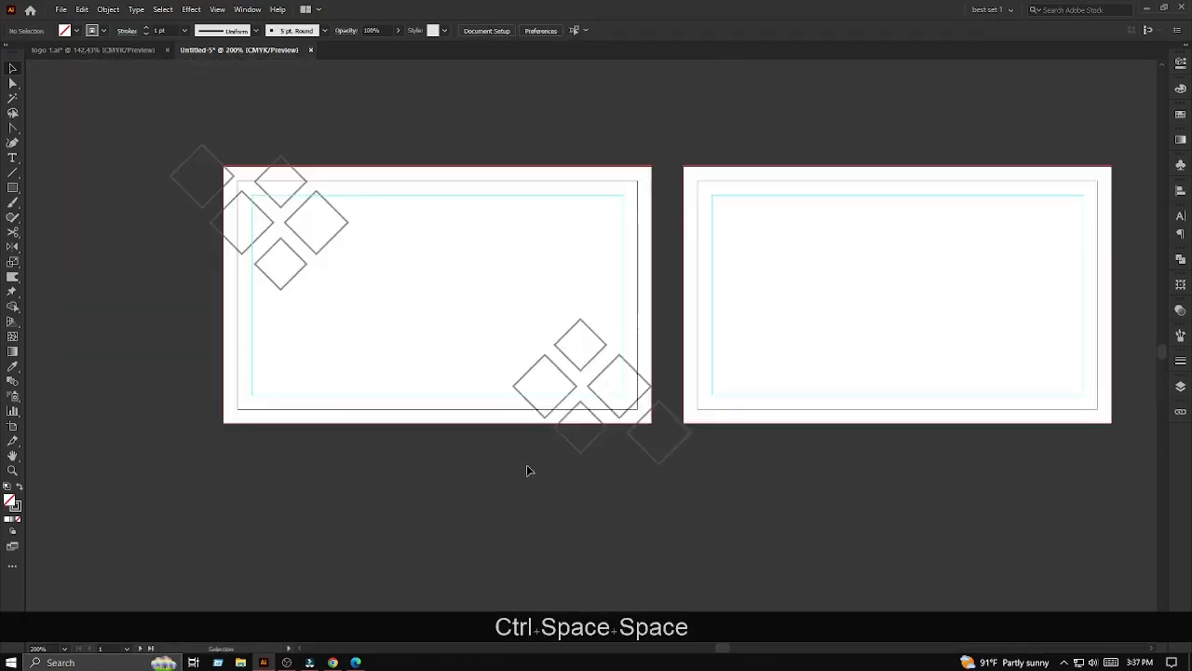
- Unlock the background and trim off the parts of both square groups outside the first artboard's bleed edge with the Shape Builder
{"action": "left_click_drag", "start_coordinate": [638, 377], "coordinate": [537, 428]}
{"action": "left_click", "coordinate": [581, 392], "text": "ctrl+alt"}
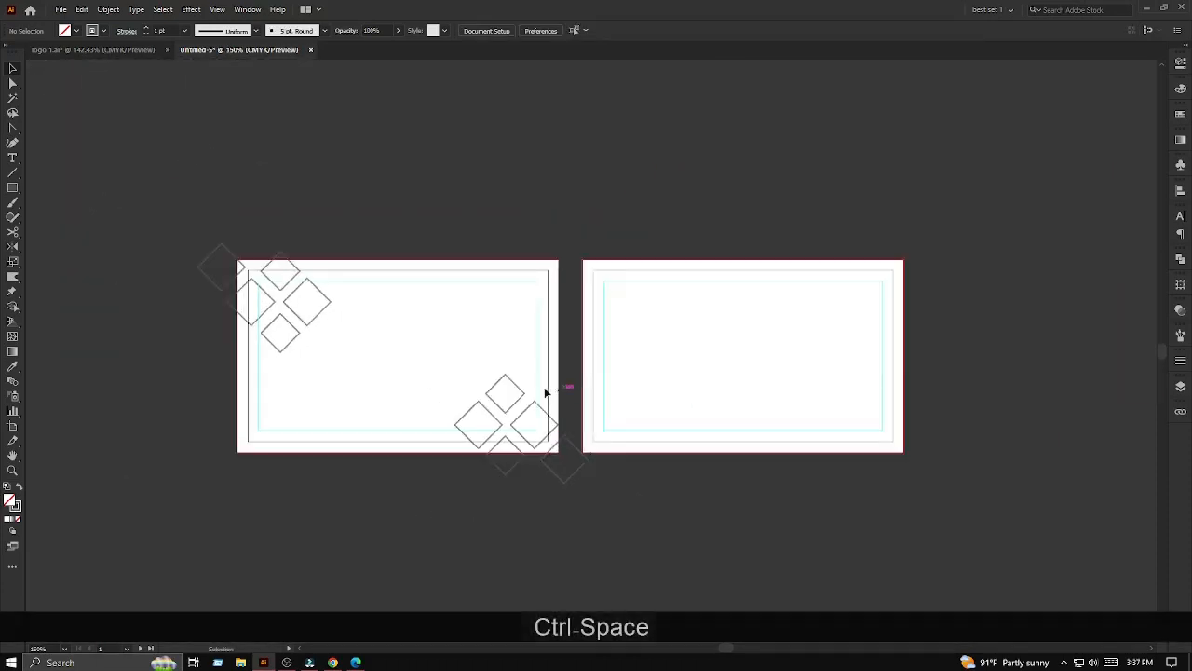
{"action": "key", "text": "ctrl+alt+2"}
{"action": "left_click", "coordinate": [162, 195]}
{"action": "left_click_drag", "start_coordinate": [161, 199], "coordinate": [561, 552]}
{"action": "key", "text": "shift+m"}
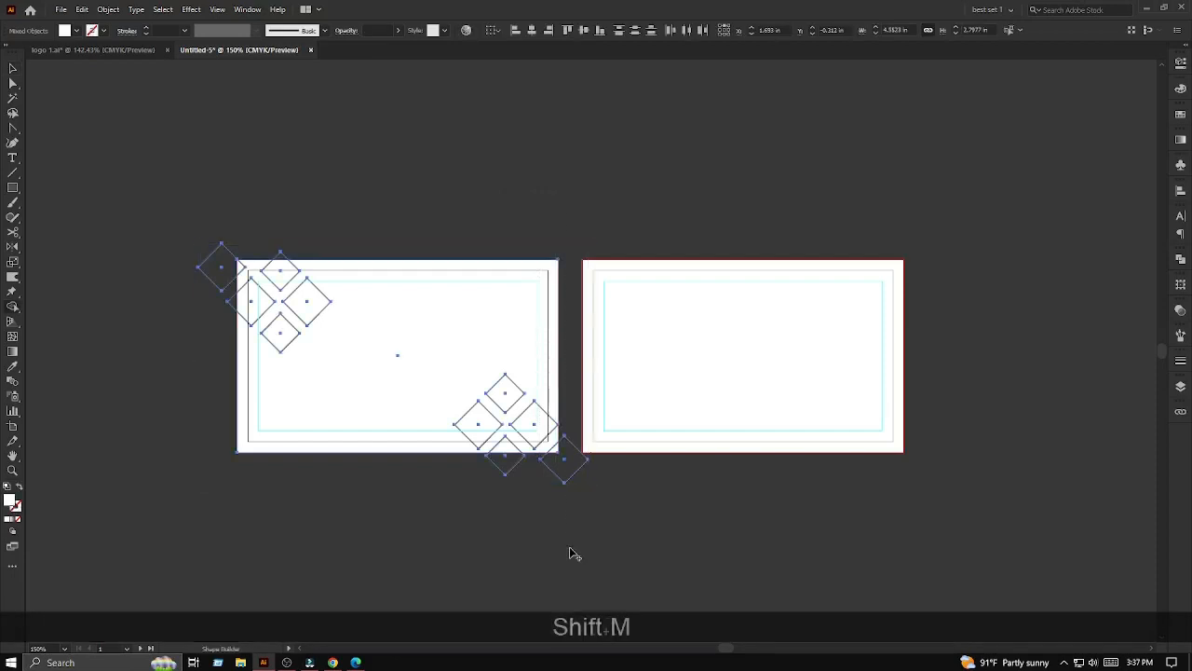
{"action": "left_click", "coordinate": [485, 462], "text": "alt"}
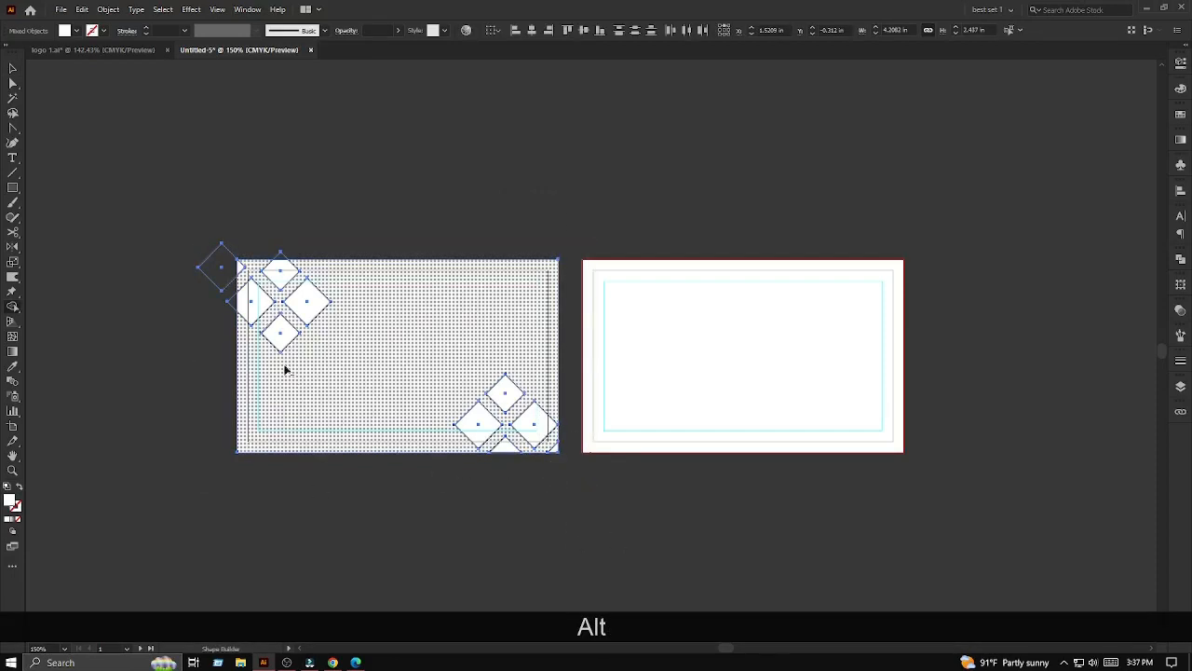
{"action": "left_click", "coordinate": [216, 268], "text": "alt"}
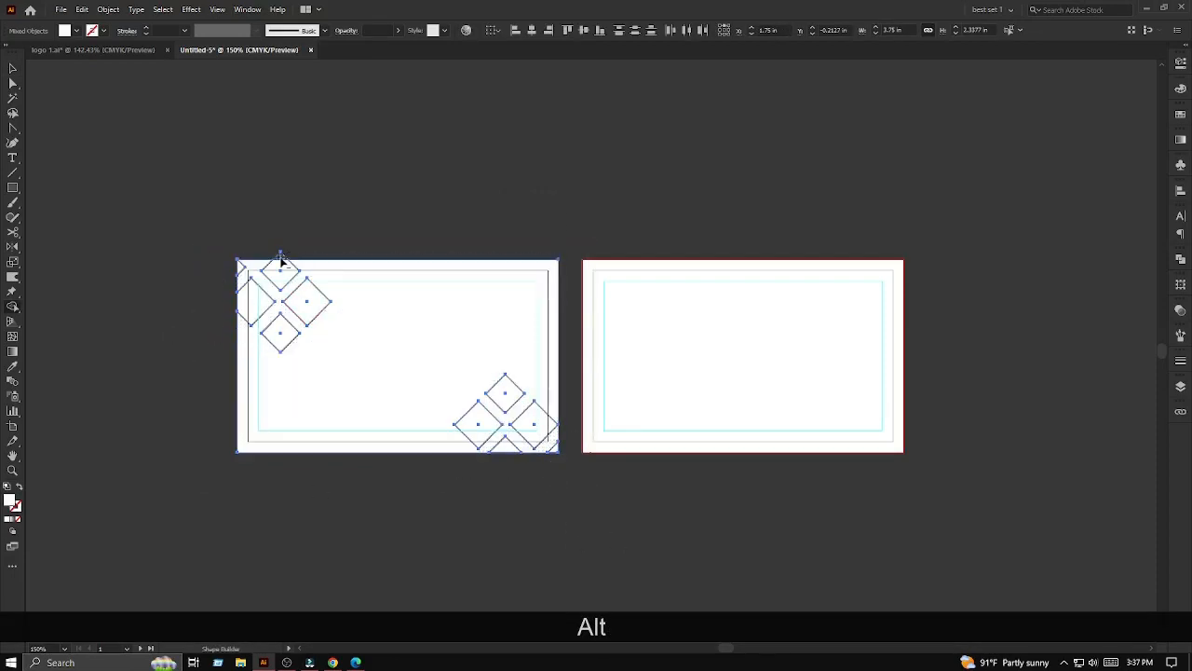
{"action": "key", "text": "v"}
{"action": "left_click", "coordinate": [362, 200]}
- Lock the background rectangle of the first artboard
{"action": "scroll", "coordinate": [404, 271], "scroll_direction": "down", "scroll_amount": 1}
{"action": "left_click", "coordinate": [408, 297], "text": "ctrl"}
{"action": "left_click", "coordinate": [388, 364]}
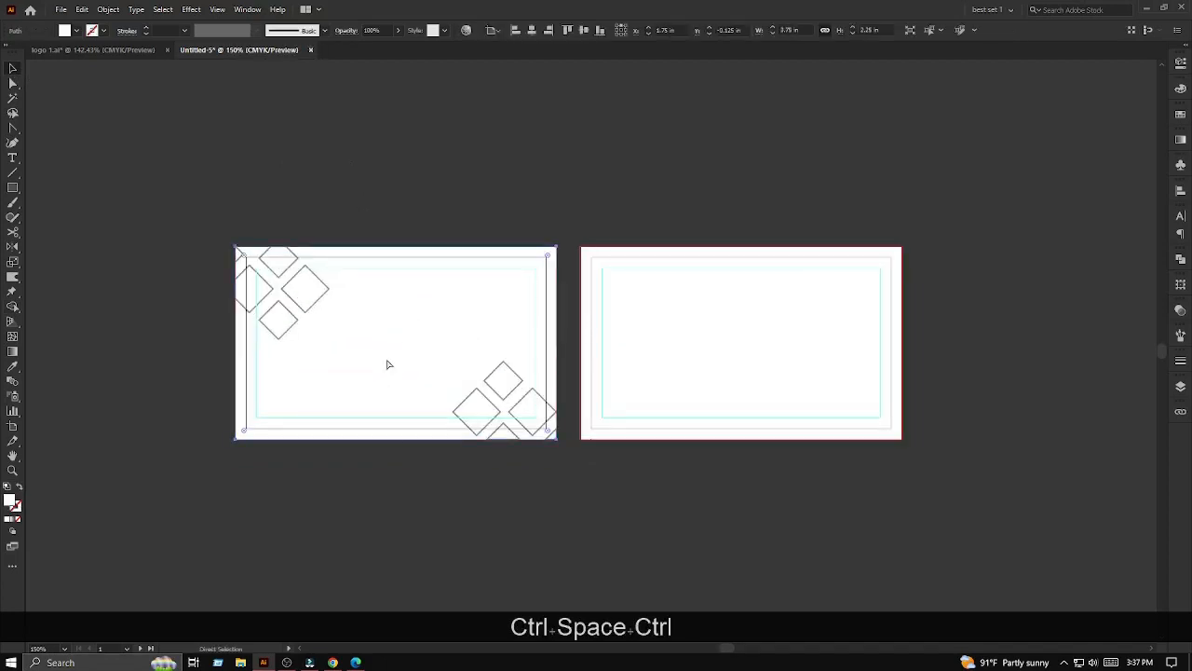
{"action": "key", "text": "ctrl+2"}
- Copy the orange CREATIVE SIGN logo from the logo 1.ai document onto the first artboard of the business card
{"action": "left_click", "coordinate": [103, 49]}
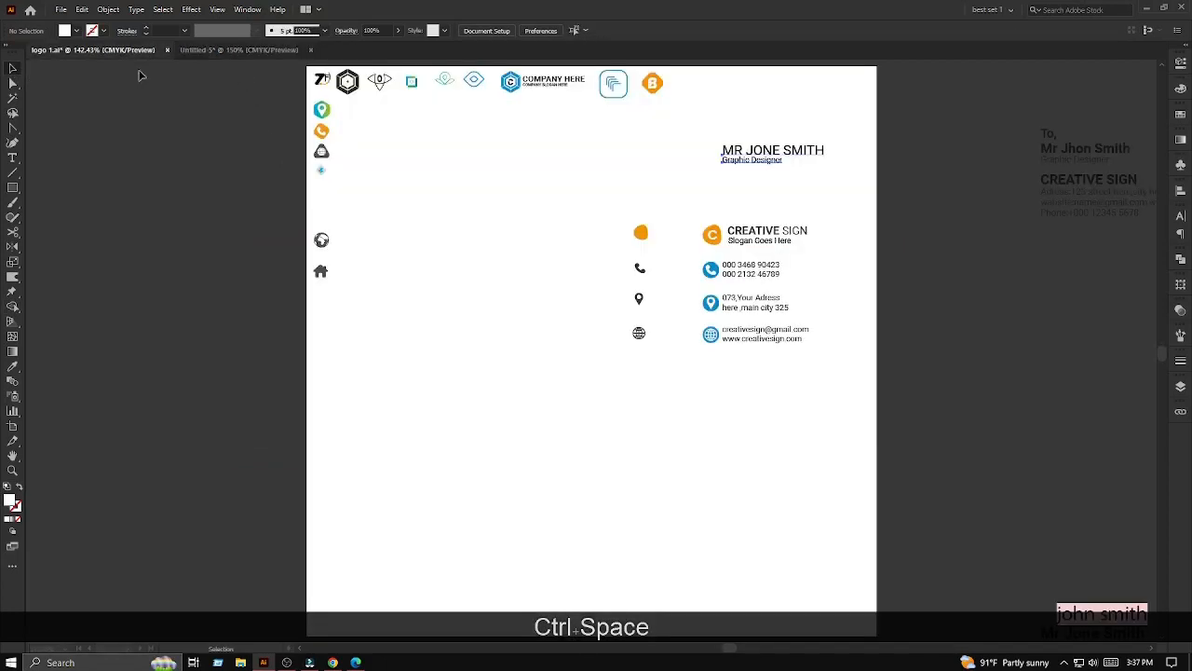
{"action": "left_click", "coordinate": [731, 233]}
{"action": "left_click_drag", "start_coordinate": [662, 194], "coordinate": [822, 259]}
{"action": "key", "text": "ctrl+c"}
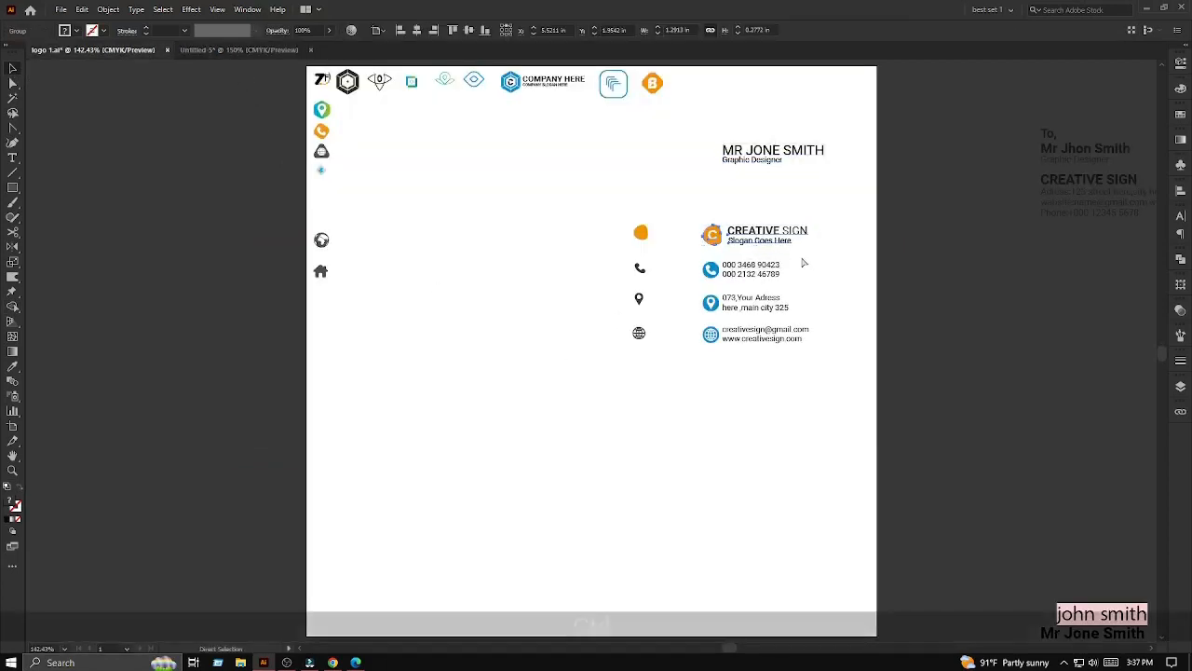
{"action": "left_click", "coordinate": [239, 49]}
{"action": "key", "text": "ctrl+v"}
{"action": "left_click_drag", "start_coordinate": [439, 357], "coordinate": [370, 378]}
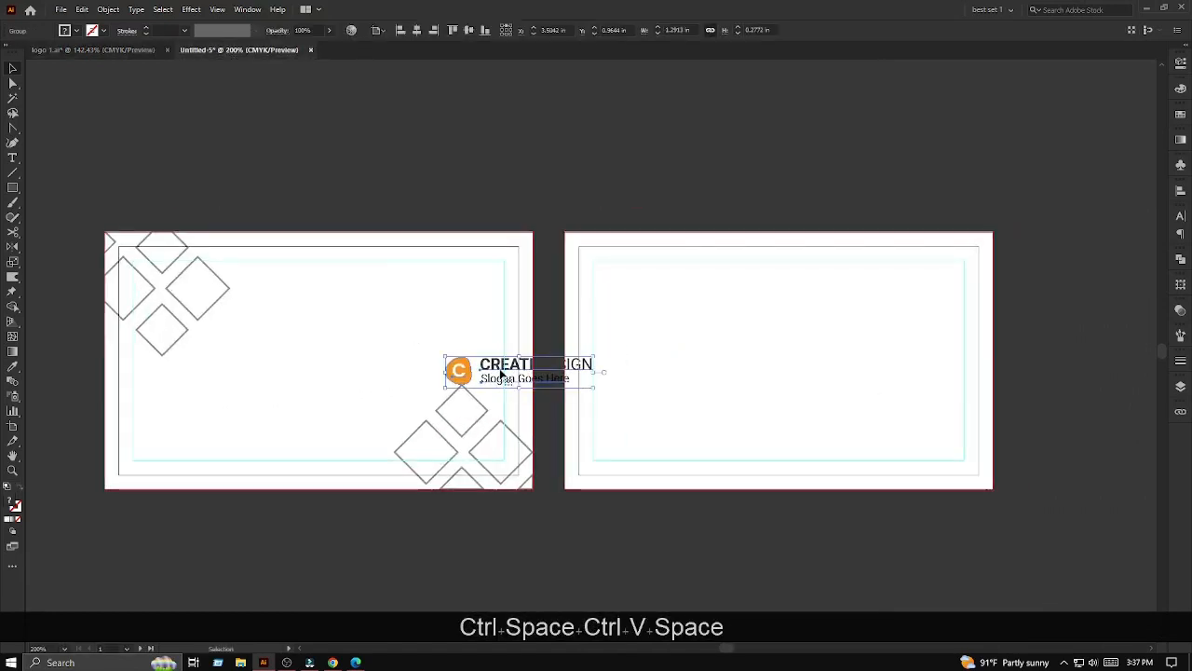
{"action": "left_click_drag", "start_coordinate": [518, 351], "coordinate": [383, 323]}
- Ungroup the logo and move the orange C mark above the company name
{"action": "left_click", "coordinate": [362, 337]}
{"action": "right_click", "coordinate": [326, 340]}
{"action": "left_click", "coordinate": [354, 424]}
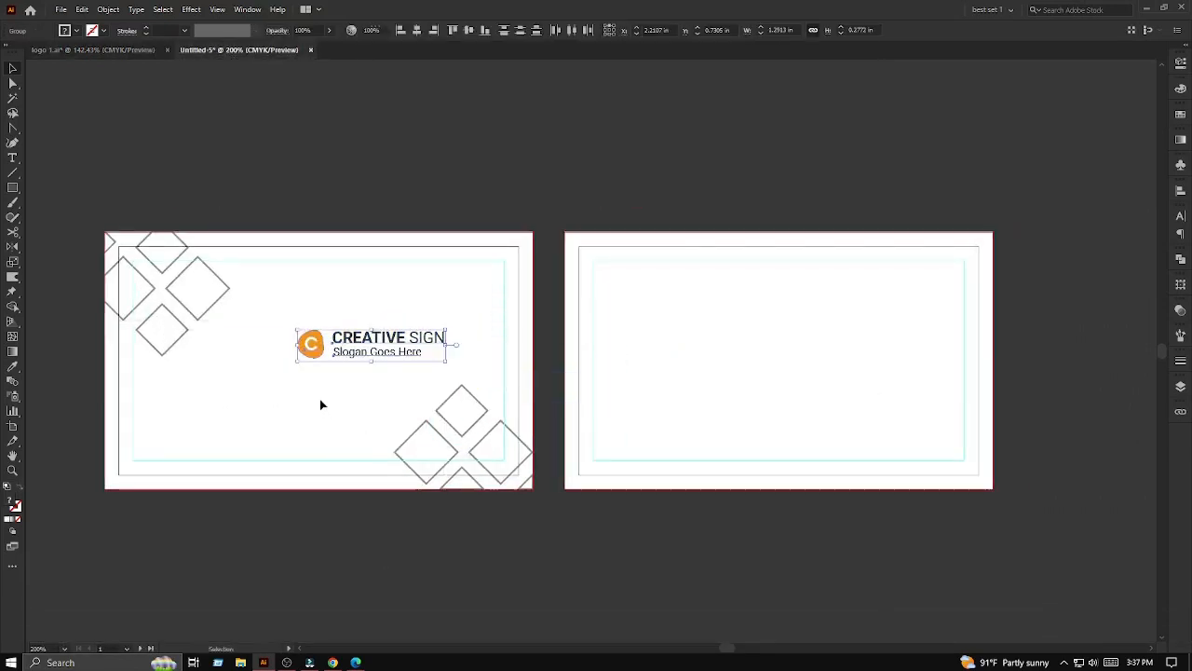
{"action": "left_click", "coordinate": [319, 399]}
{"action": "left_click_drag", "start_coordinate": [316, 347], "coordinate": [380, 310]}
- Center-align the paragraph text of the company name and slogan
{"action": "left_click", "coordinate": [447, 338]}
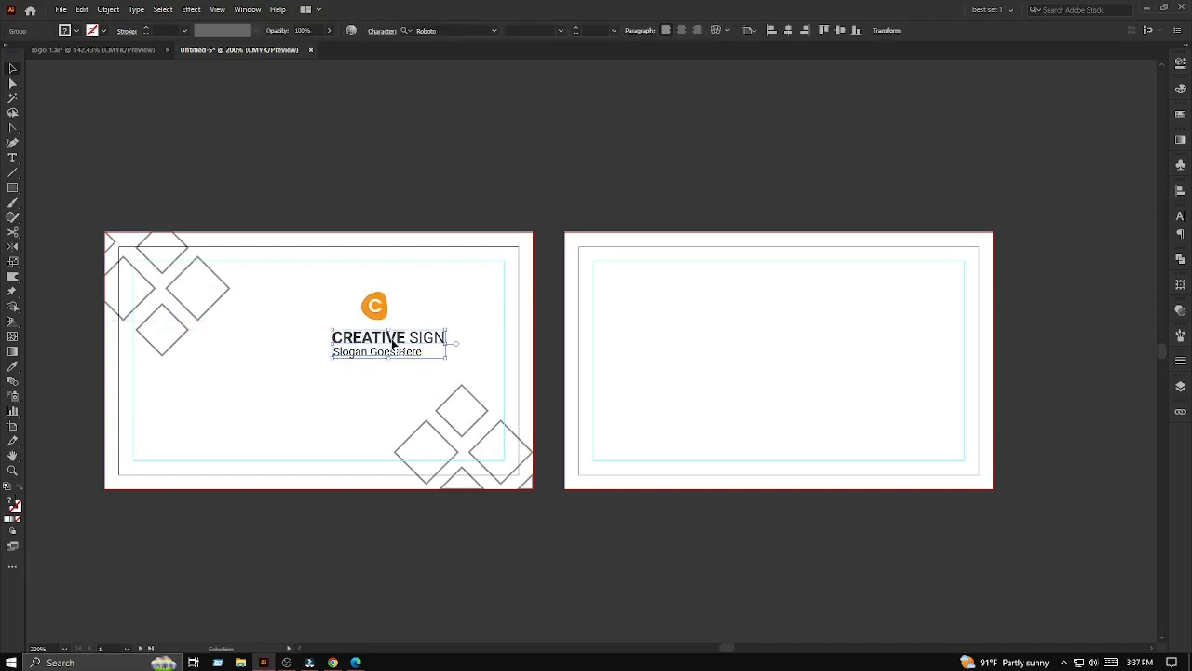
{"action": "key", "text": "ctrl+t"}
{"action": "left_click", "coordinate": [1055, 230]}
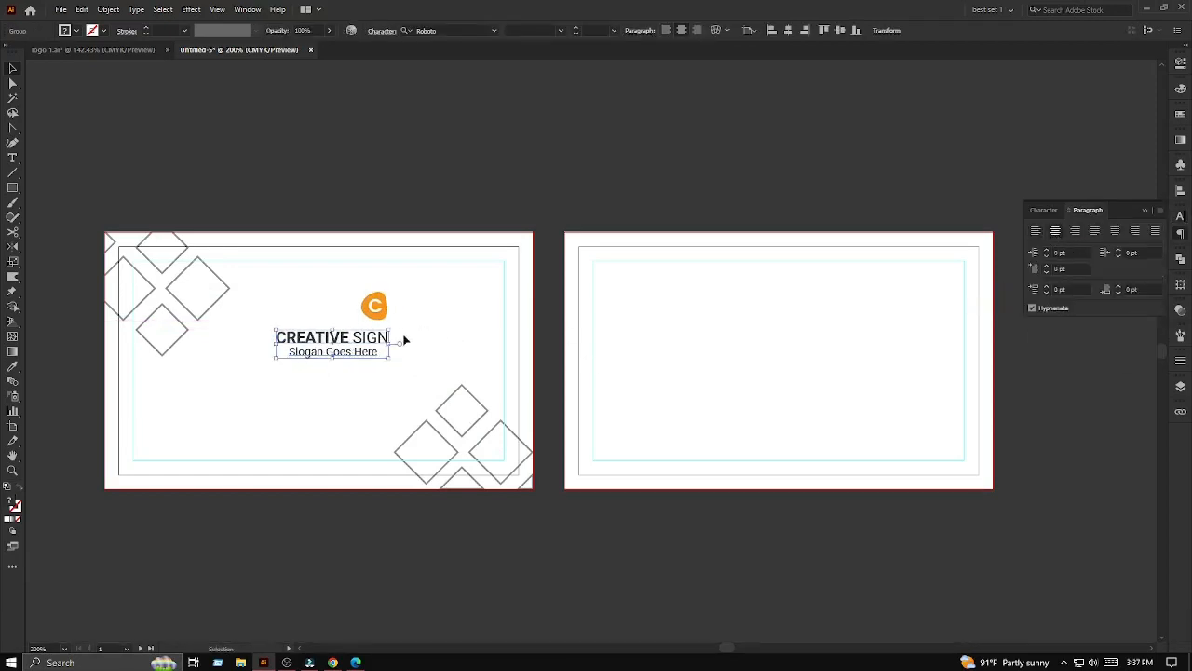
- Ungroup the company name and slogan and align them on their horizontal centers
{"action": "right_click", "coordinate": [325, 350]}
{"action": "left_click", "coordinate": [361, 452]}
{"action": "left_click", "coordinate": [394, 416]}
{"action": "left_click", "coordinate": [369, 339]}
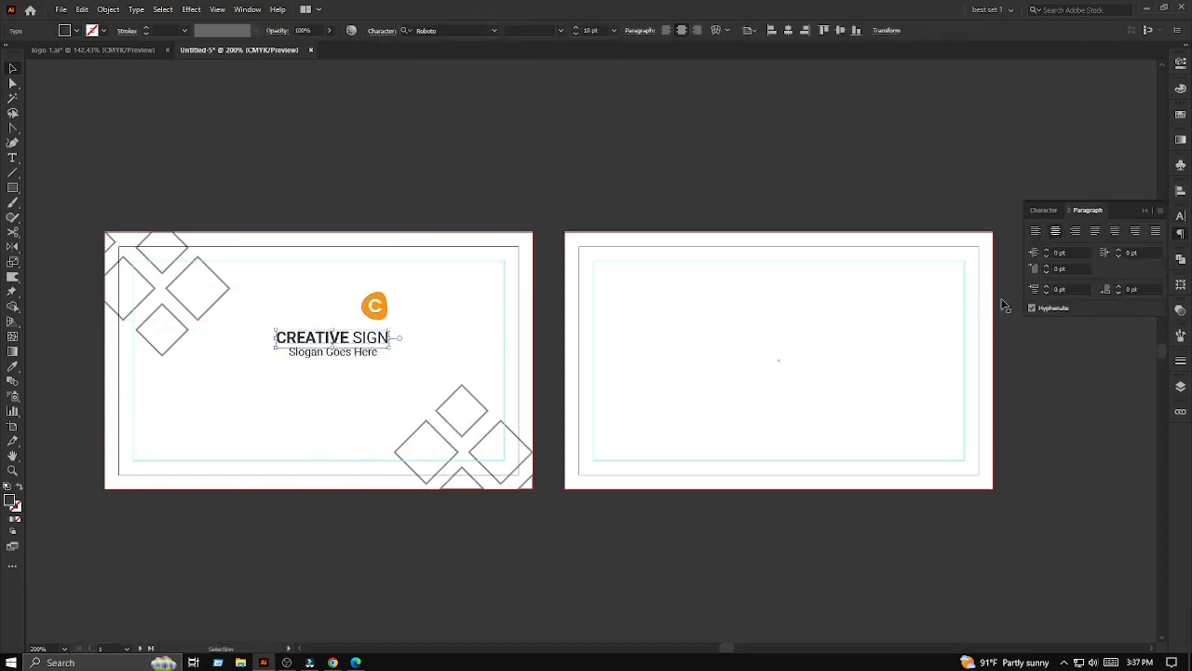
{"action": "left_click", "coordinate": [334, 356]}
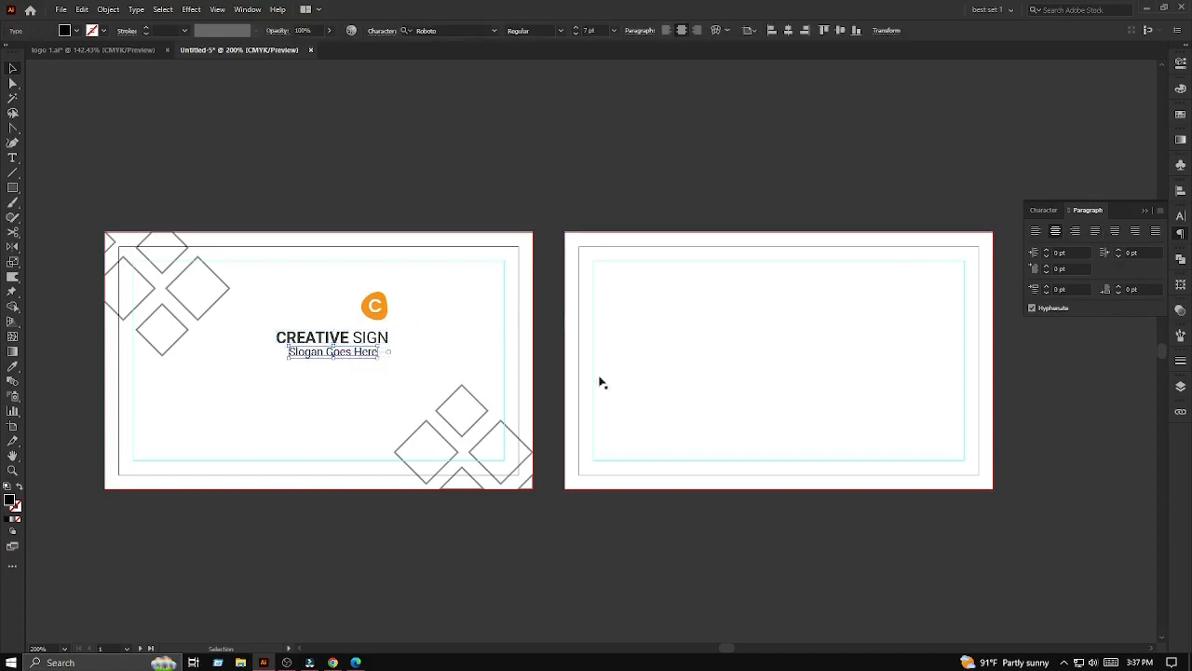
{"action": "left_click_drag", "start_coordinate": [436, 328], "coordinate": [348, 378]}
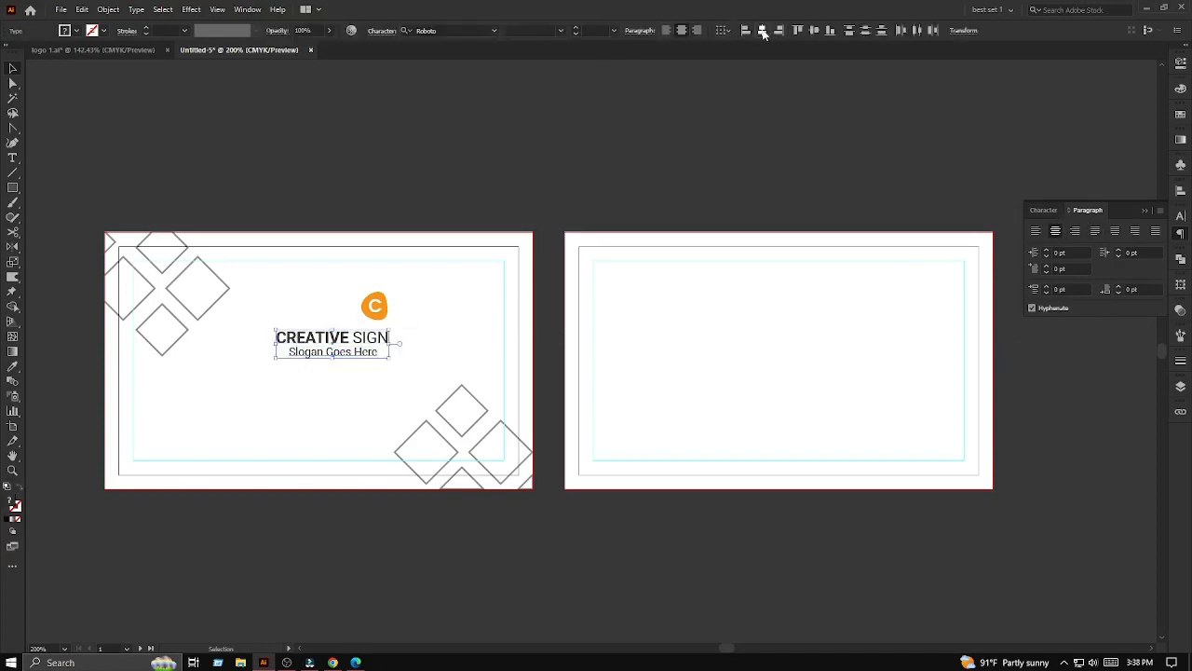
{"action": "left_click", "coordinate": [763, 32]}
- Align the C mark horizontally centered with the company name and slogan, undoing the extra vertical alignment
{"action": "left_click_drag", "start_coordinate": [415, 306], "coordinate": [341, 315]}
{"action": "left_click", "coordinate": [411, 367]}
{"action": "left_click", "coordinate": [433, 30]}
{"action": "left_click", "coordinate": [482, 30]}
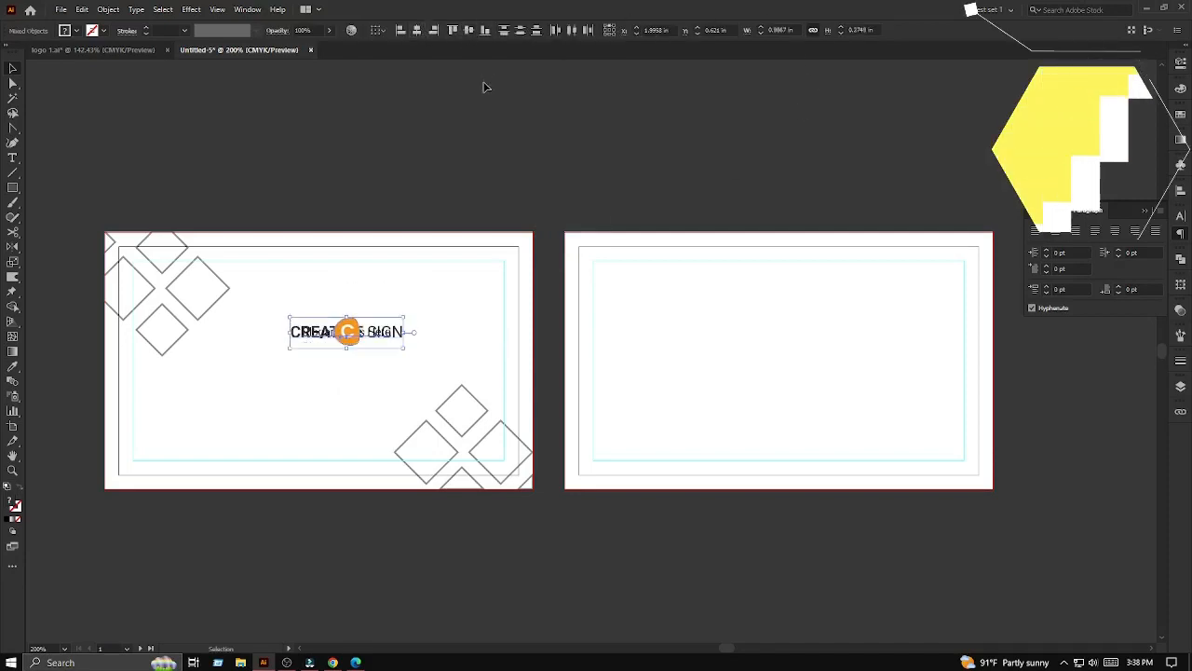
{"action": "key", "text": "ctrl+z"}
{"action": "left_click", "coordinate": [440, 304]}
{"action": "key", "text": "ctrl+space"}
{"action": "left_click_drag", "start_coordinate": [298, 284], "coordinate": [398, 383]}
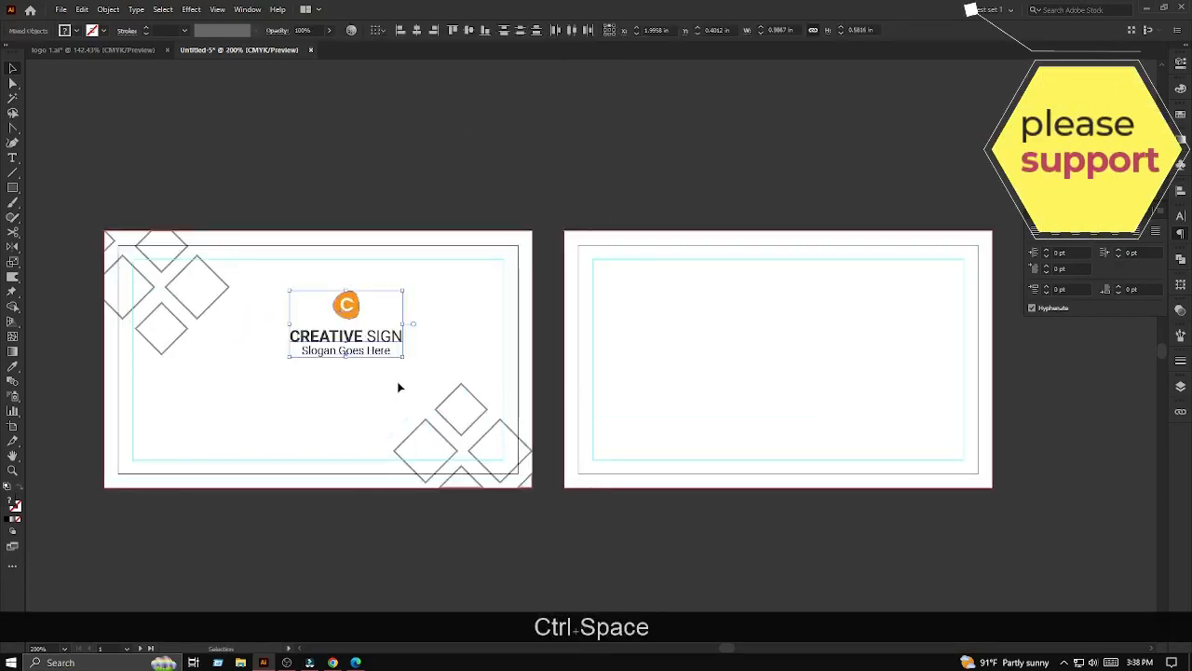
- Recolor the word SIGN with the logo mark's orange using the Eyedropper, undoing the wrong sample
{"action": "key", "text": "t"}
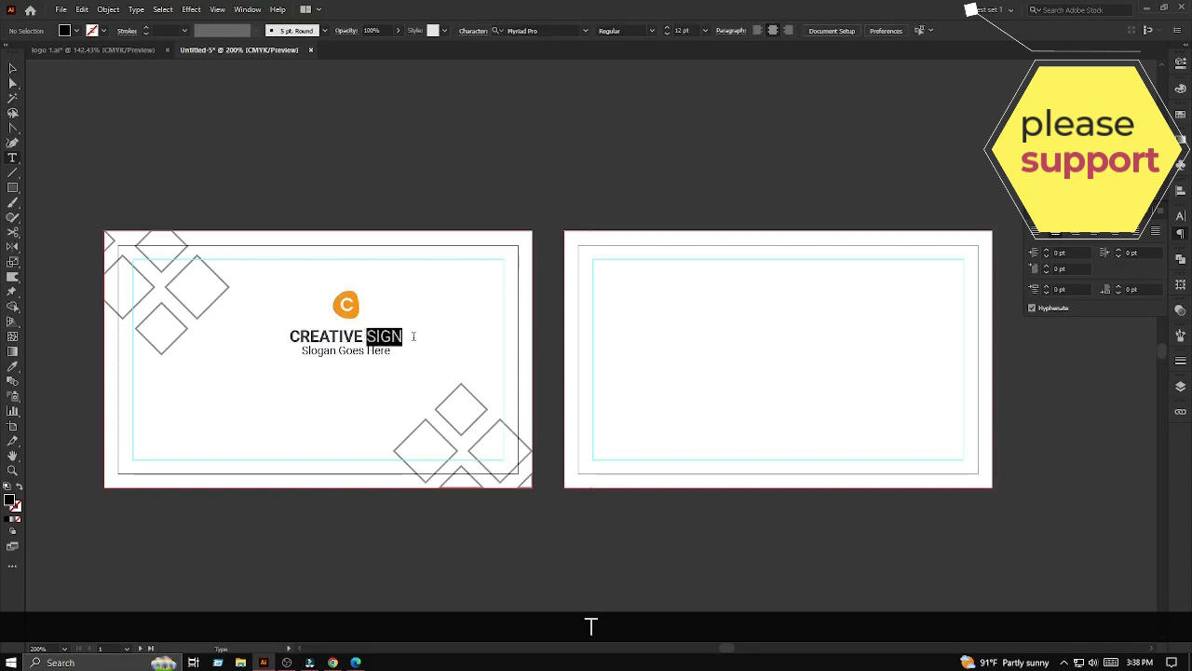
{"action": "key", "text": "Escape"}
{"action": "key", "text": "i"}
{"action": "left_click", "coordinate": [353, 312]}
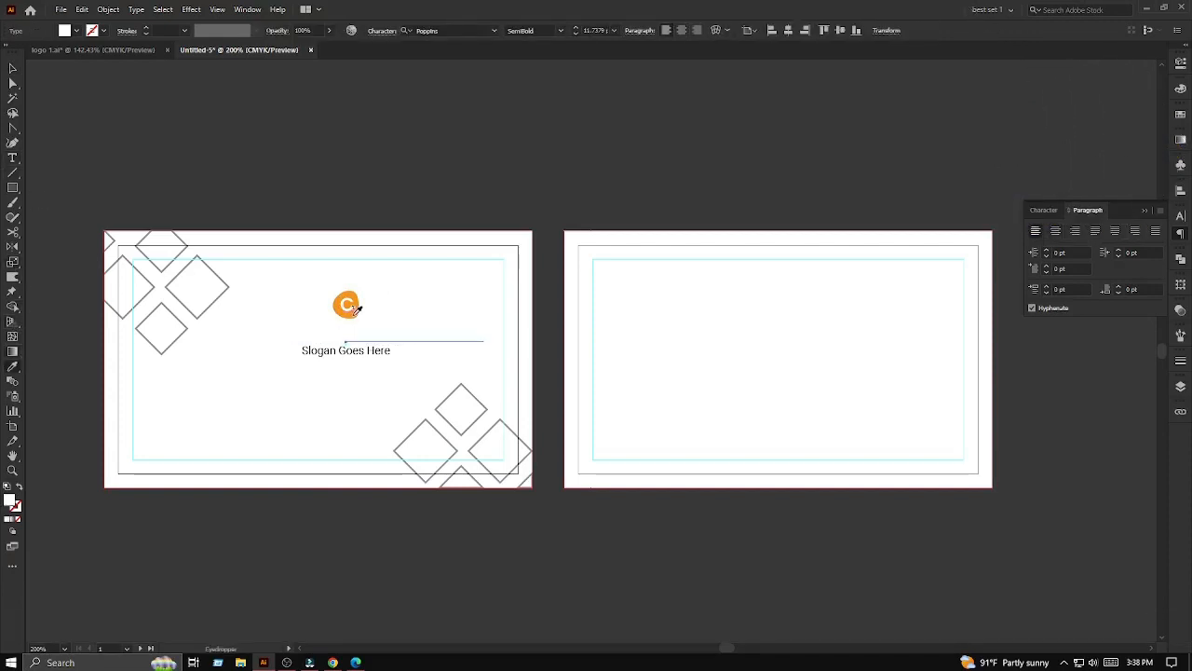
{"action": "key", "text": "ctrl+z"}
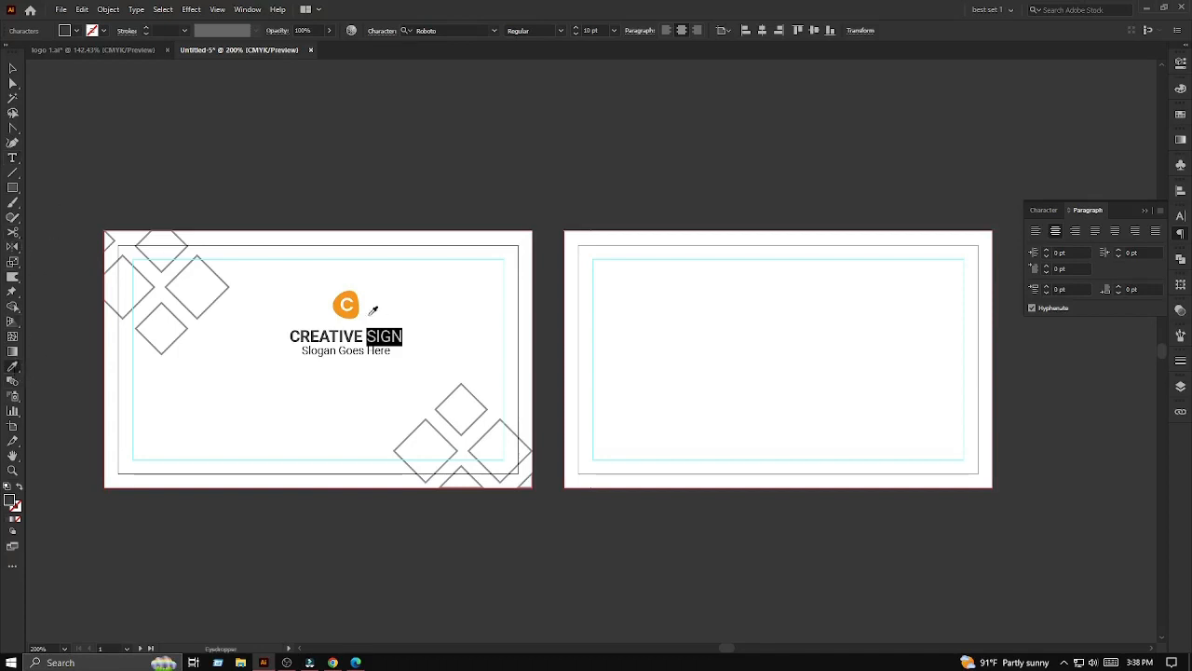
- Group the mark, company name and slogan and move the logo to the upper-right area of the first artboard
{"action": "left_click", "coordinate": [13, 68]}
{"action": "left_click_drag", "start_coordinate": [262, 174], "coordinate": [446, 319]}
{"action": "key", "text": "ctrl+g"}
{"action": "left_click", "coordinate": [399, 351]}
{"action": "key", "text": "ctrl+space"}
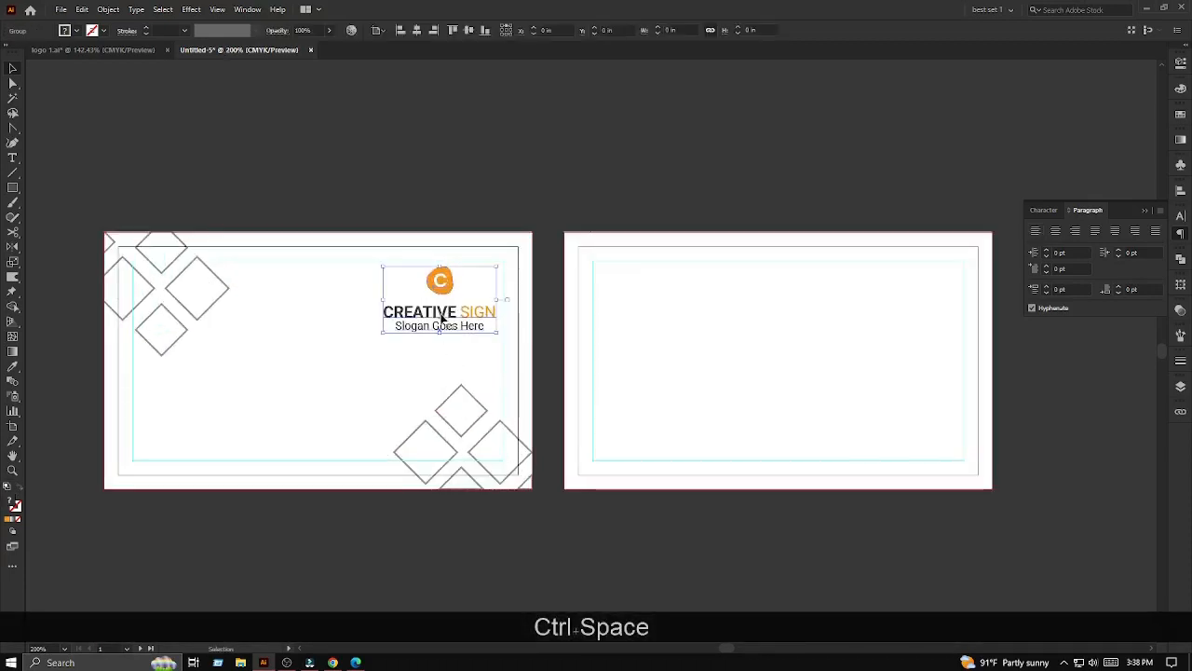
- Nudge the logo group slightly to the right on the first artboard and deselect it
{"action": "key", "text": "Right"}
{"action": "key", "text": "Right"}
{"action": "left_click", "coordinate": [442, 354]}
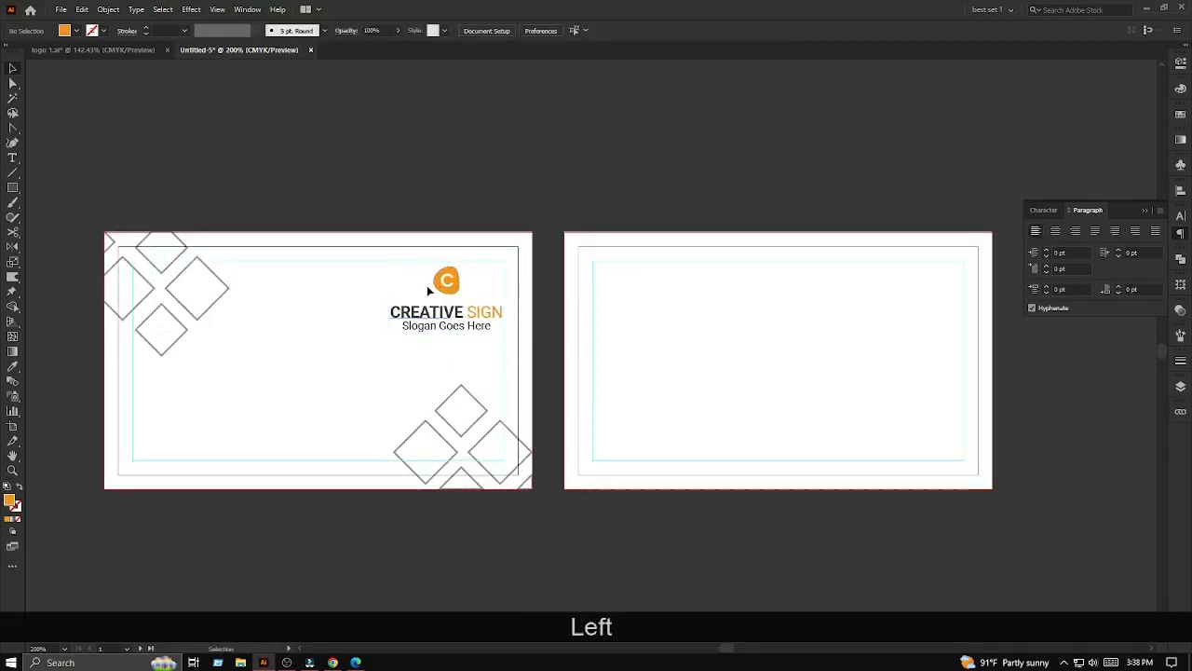
- Copy the cardholder name and Graphic Designer title from logo 1.ai and place them in the middle of the first artboard
{"action": "key", "text": "ctrl+Tab"}
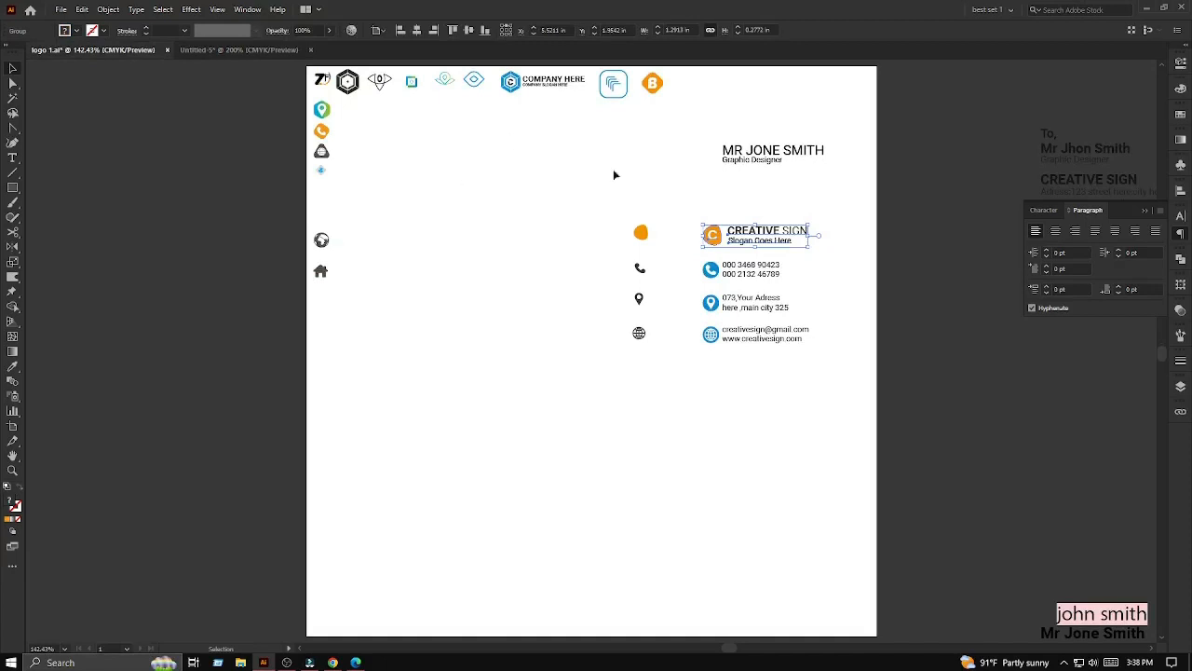
{"action": "left_click", "coordinate": [736, 160]}
{"action": "key", "text": "ctrl+c"}
{"action": "left_click", "coordinate": [234, 51]}
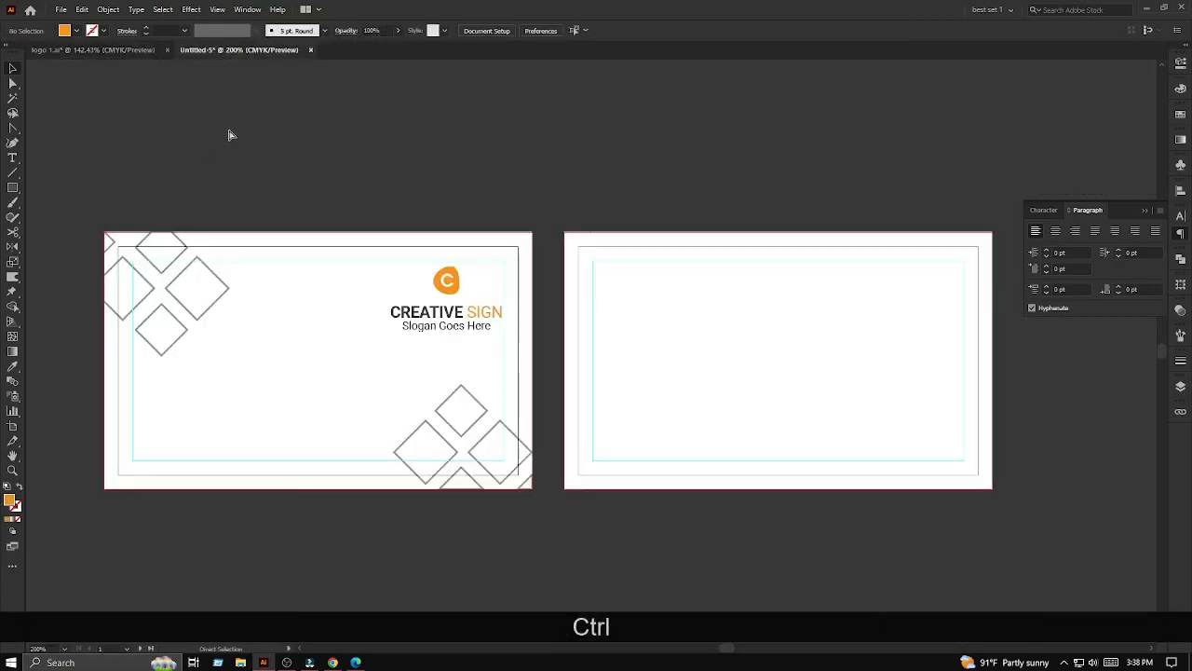
{"action": "key", "text": "ctrl+v"}
{"action": "left_click_drag", "start_coordinate": [564, 354], "coordinate": [282, 334]}
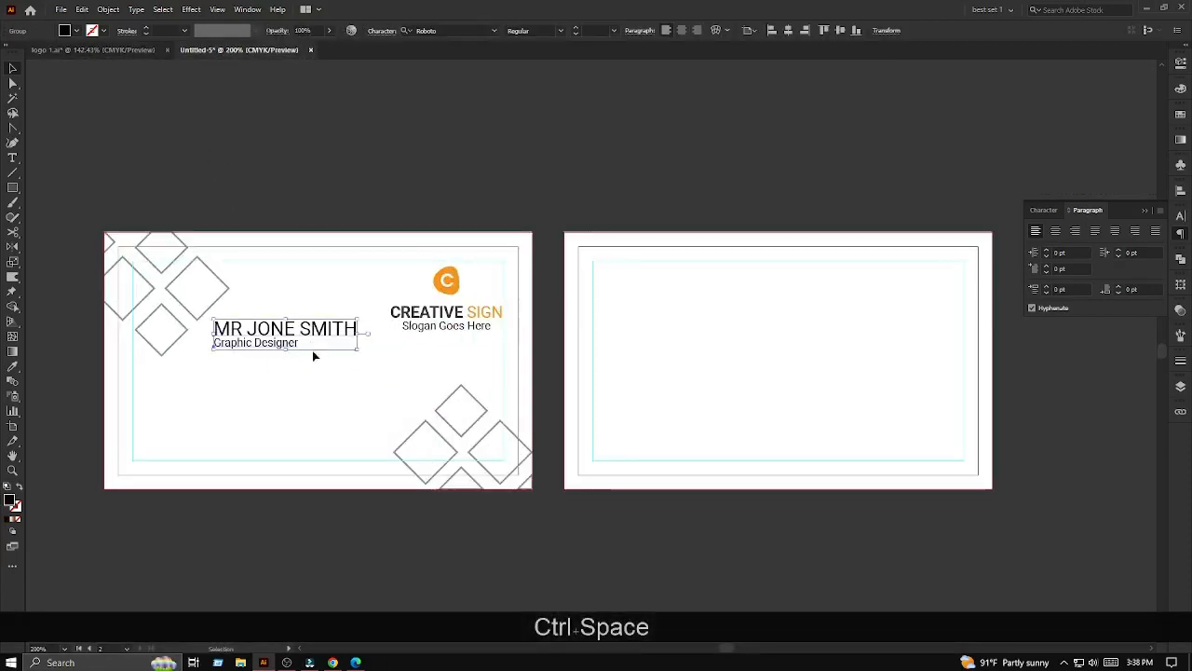
- Set the first two words of the cardholder name in Roboto Bold, leaving the surname in Regular
{"action": "left_click", "coordinate": [313, 351], "text": "ctrl"}
{"action": "left_click", "coordinate": [313, 352], "text": "ctrl"}
{"action": "key", "text": "t"}
{"action": "left_click_drag", "start_coordinate": [112, 307], "coordinate": [274, 313]}
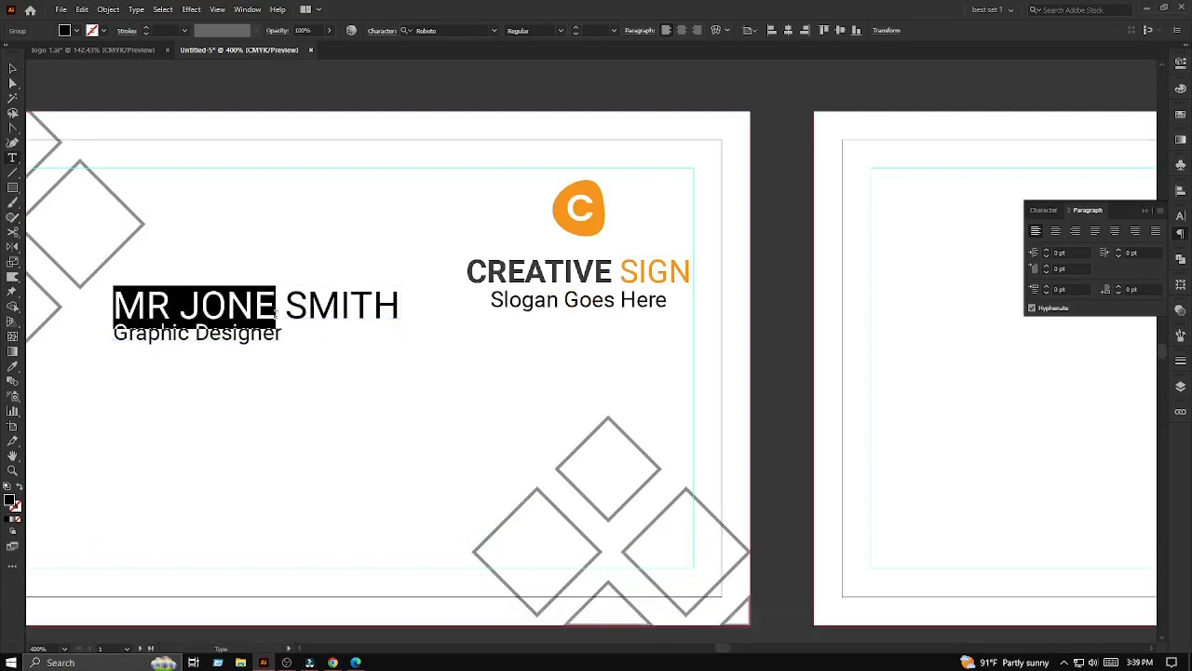
{"action": "left_click", "coordinate": [561, 31]}
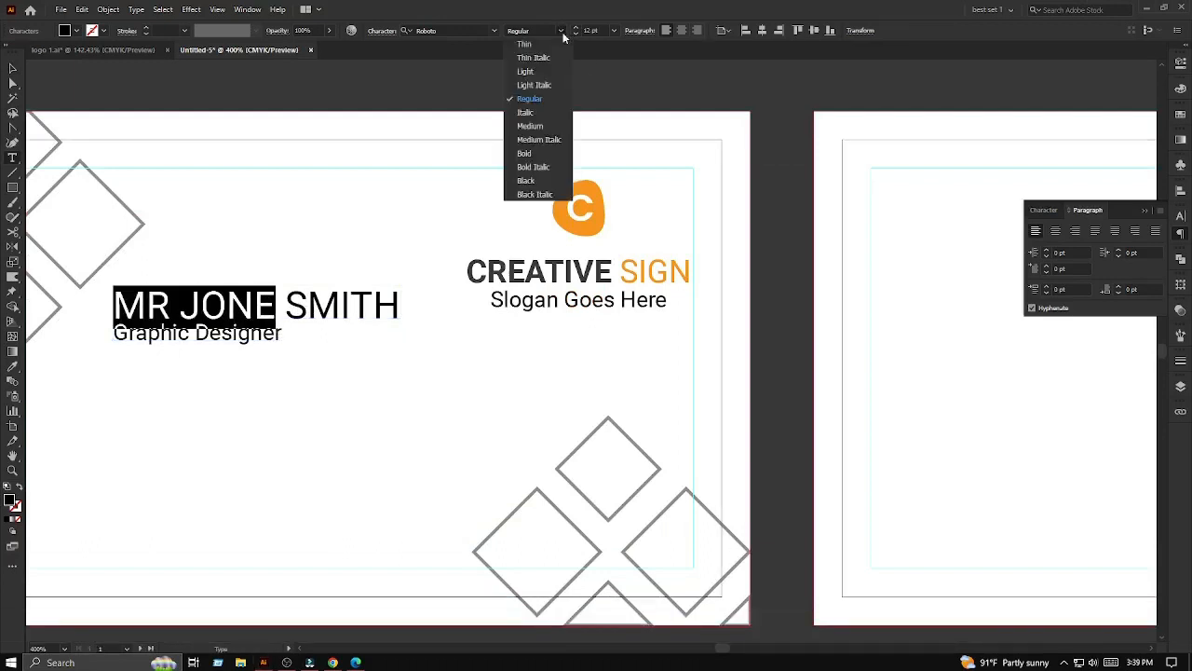
{"action": "left_click", "coordinate": [531, 164]}
{"action": "key", "text": "Escape"}
- Recolor the surname with the logo mark's orange using the Eyedropper
{"action": "double_click", "coordinate": [277, 319]}
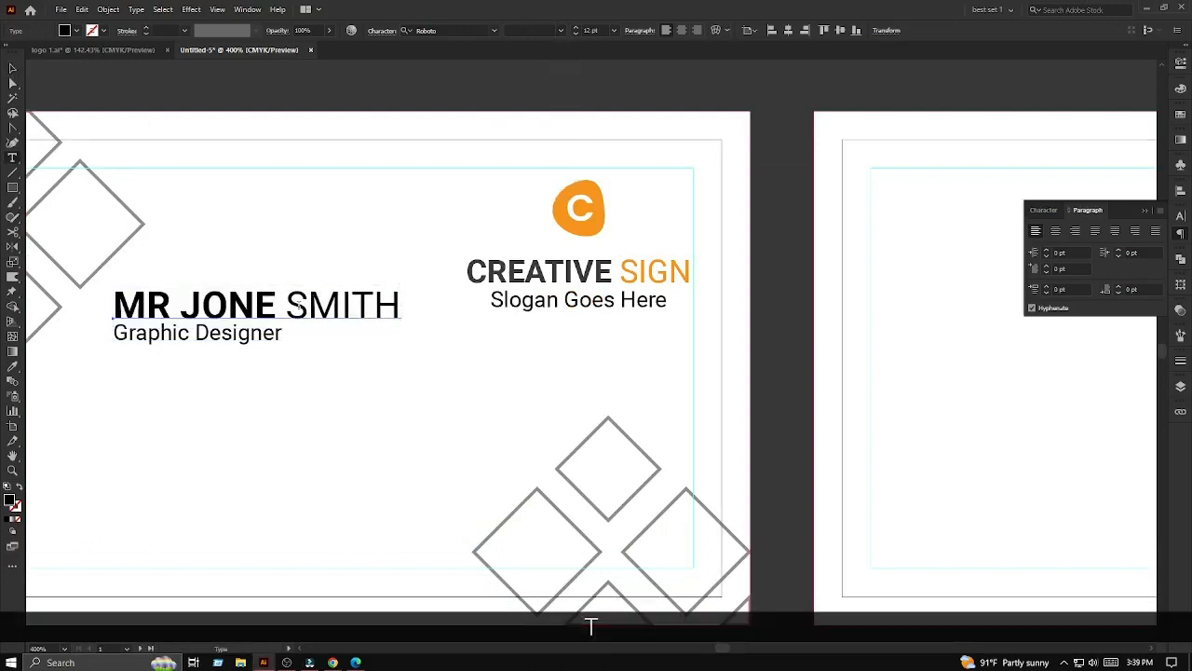
{"action": "left_click_drag", "start_coordinate": [286, 306], "coordinate": [401, 306]}
{"action": "left_click", "coordinate": [563, 223]}
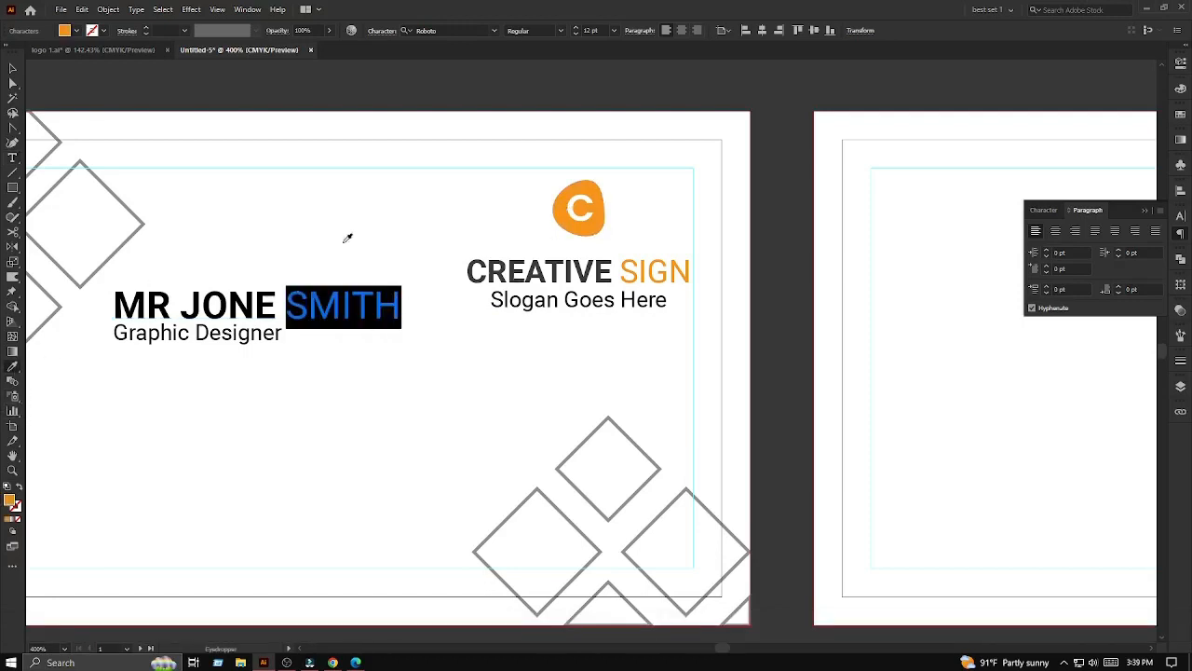
{"action": "key", "text": "Escape"}
{"action": "left_click", "coordinate": [260, 367]}
- Fill the first two words of the cardholder name with the dark gray swatch
{"action": "double_click", "coordinate": [256, 308]}
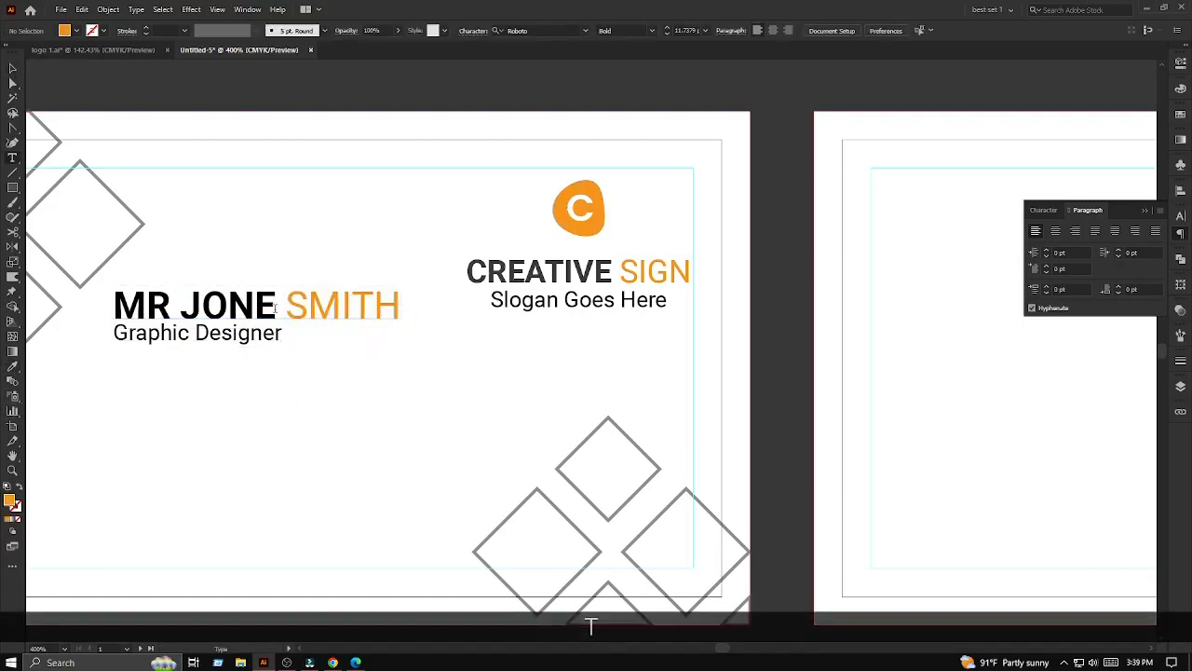
{"action": "left_click_drag", "start_coordinate": [113, 306], "coordinate": [277, 305]}
{"action": "left_click", "coordinate": [73, 31]}
{"action": "left_click", "coordinate": [25, 89]}
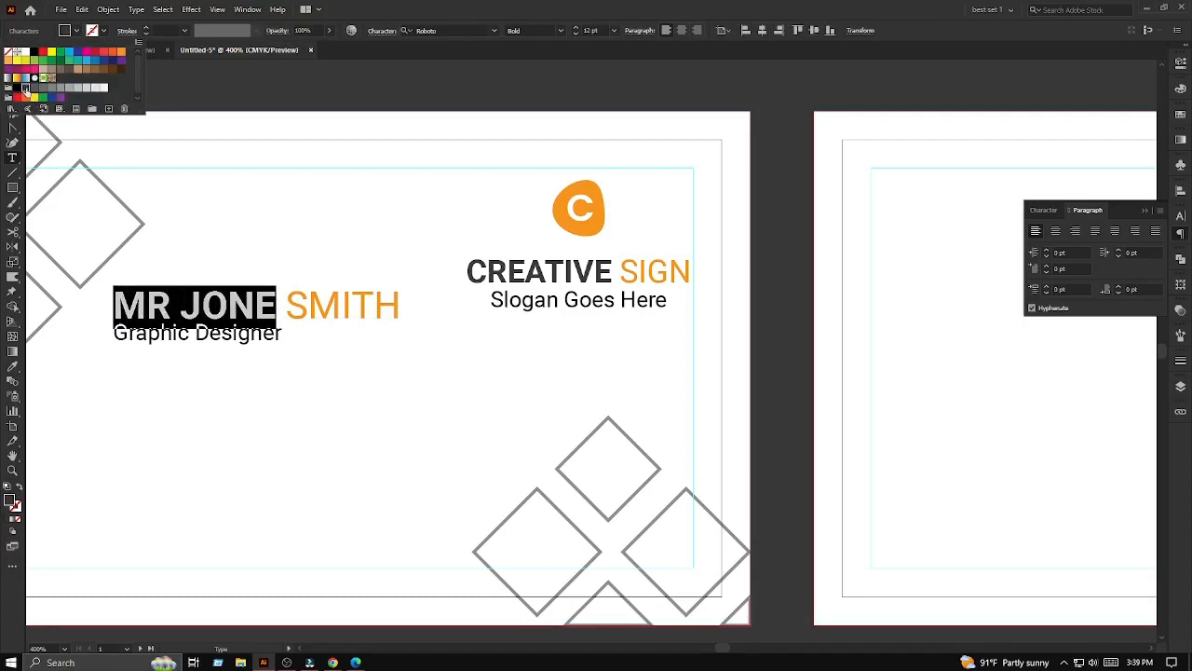
{"action": "key", "text": "Escape"}
{"action": "key", "text": "Escape"}
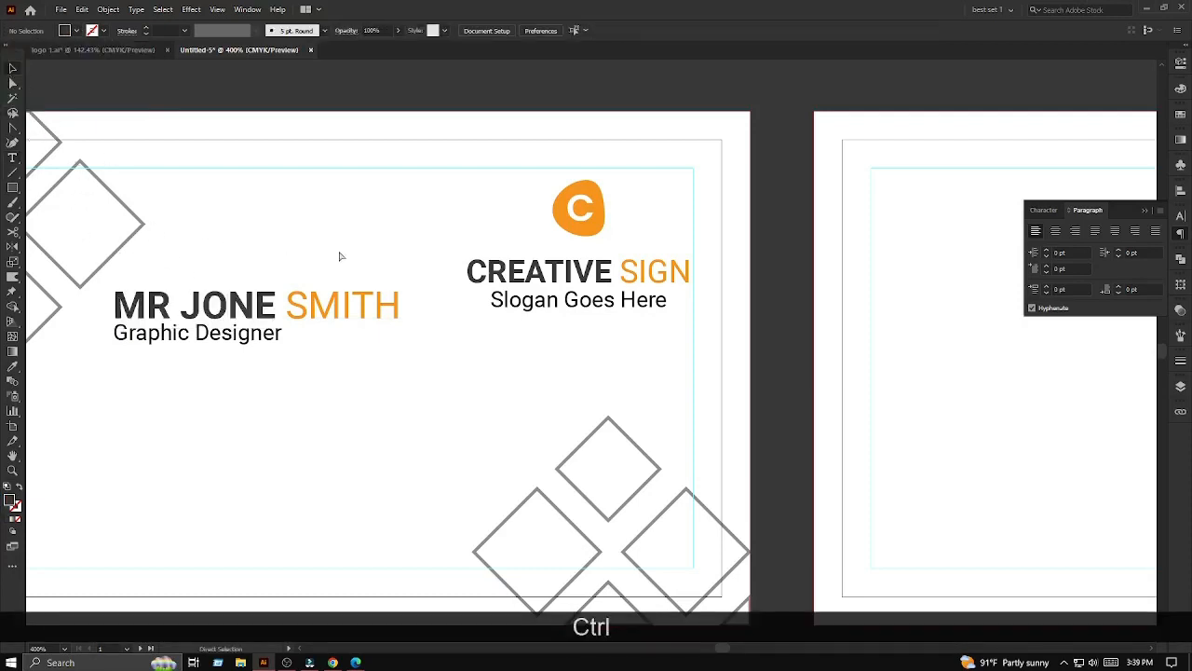
- Move the name and job title to the upper-left corner of the first artboard's margin guide
{"action": "left_click_drag", "start_coordinate": [338, 255], "coordinate": [158, 203]}
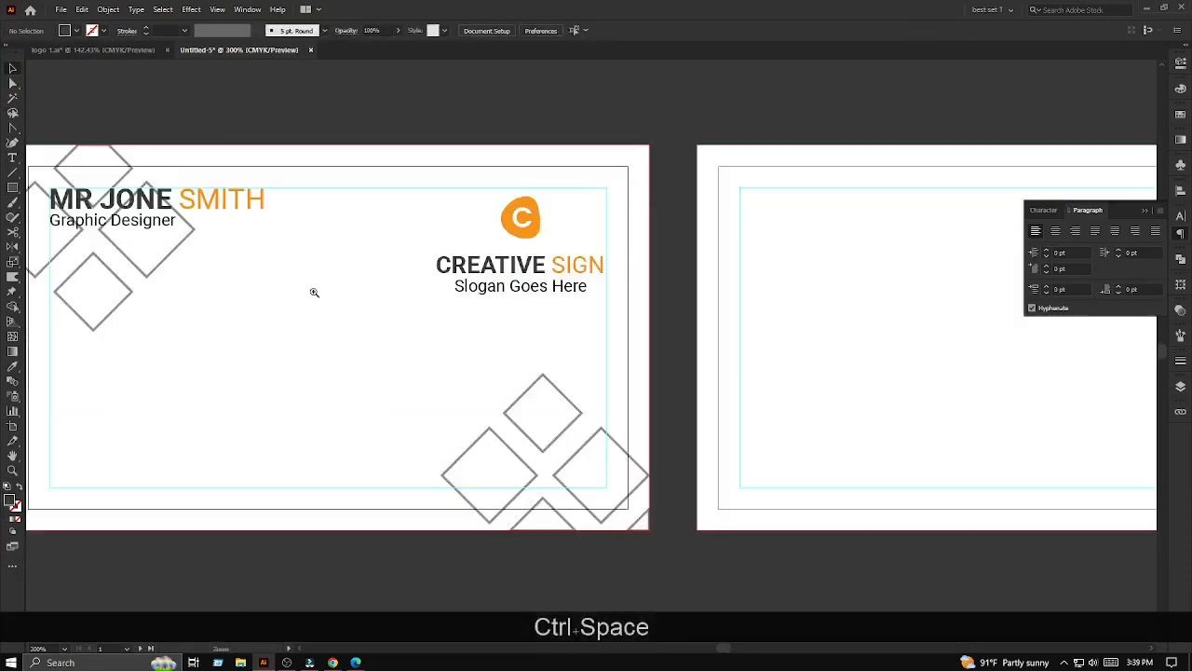
{"action": "left_click", "coordinate": [314, 292], "text": "ctrl+alt"}
{"action": "left_click_drag", "start_coordinate": [307, 303], "coordinate": [289, 332]}
- Sample the logo's orange onto the lower-right square pattern and swap it from fill to stroke
{"action": "left_click", "coordinate": [425, 398]}
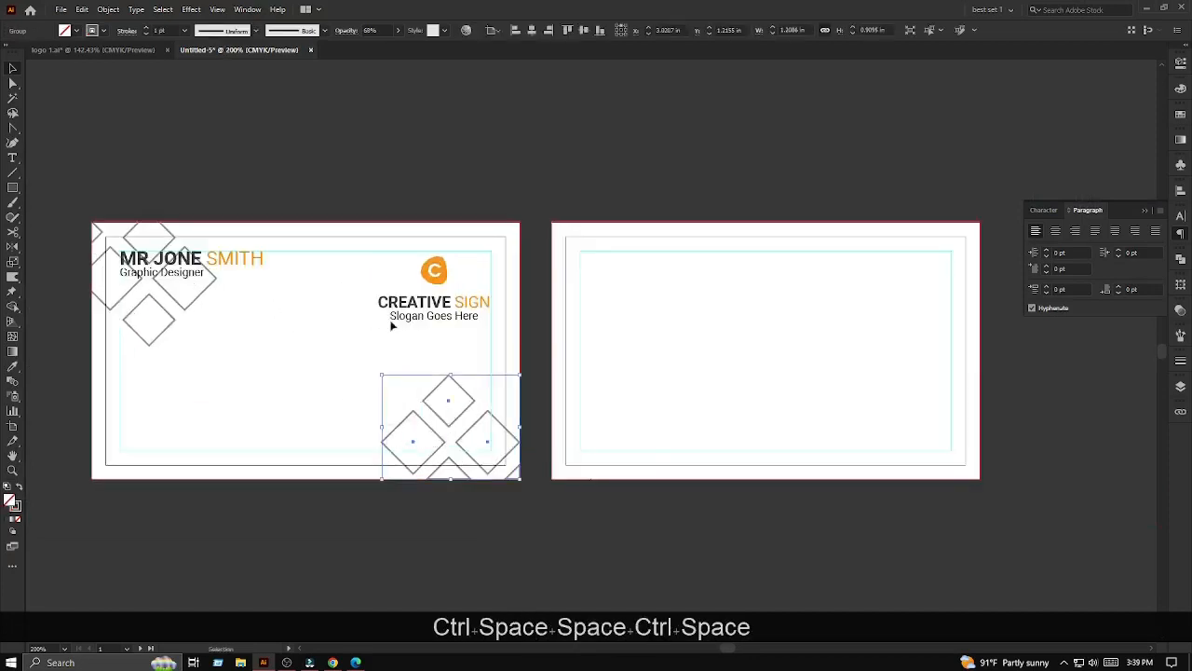
{"action": "key", "text": "i"}
{"action": "left_click", "coordinate": [438, 272]}
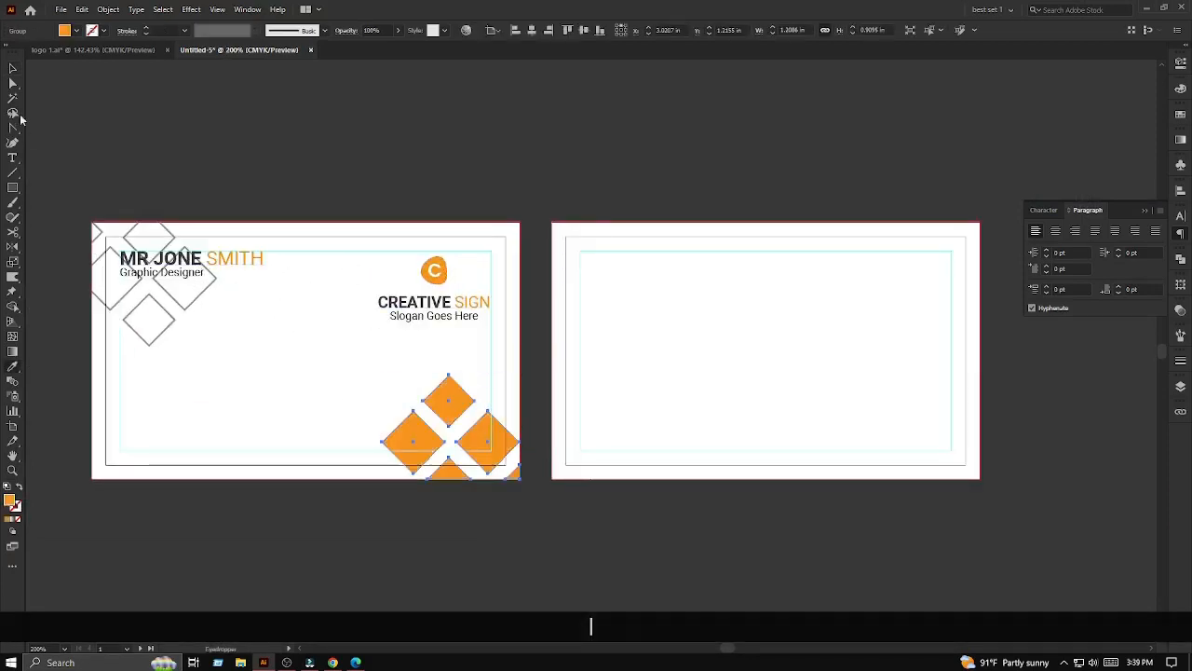
{"action": "left_click", "coordinate": [21, 487]}
{"action": "left_click", "coordinate": [491, 395]}
{"action": "left_click_drag", "start_coordinate": [492, 397], "coordinate": [414, 415]}
{"action": "left_click", "coordinate": [326, 398], "text": "ctrl"}
{"action": "left_click_drag", "start_coordinate": [320, 399], "coordinate": [465, 361]}
{"action": "left_click", "coordinate": [463, 361], "text": "ctrl+alt"}
{"action": "key", "text": "ctrl+space"}
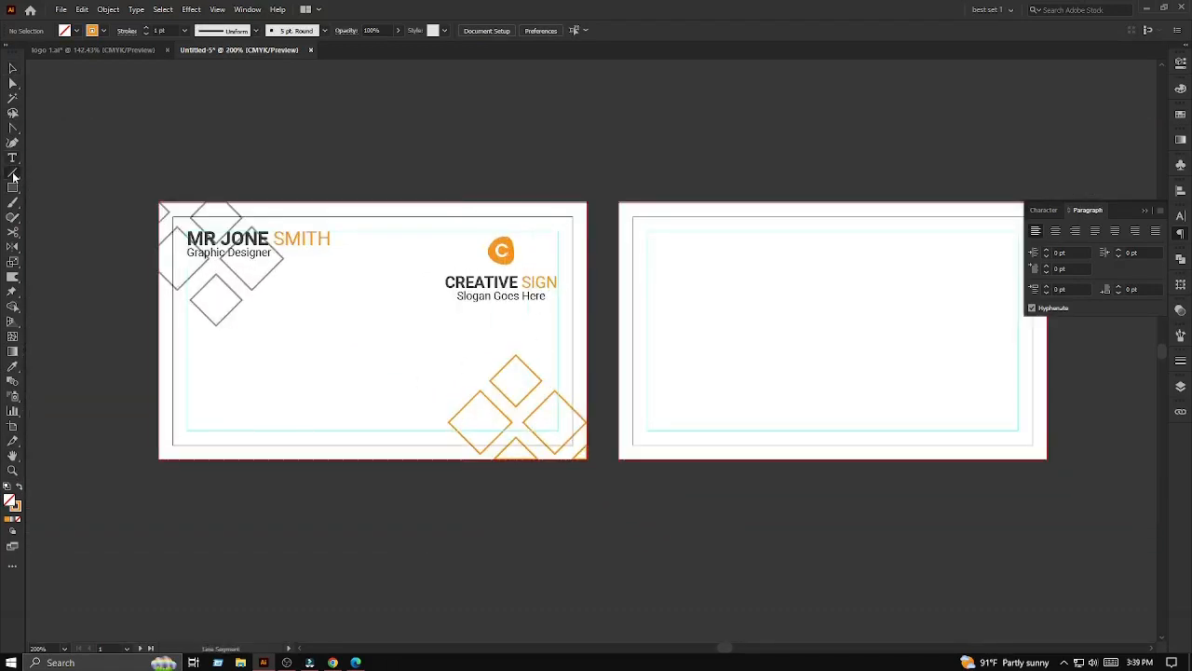
- Draw a Pen path from the first artboard's upper-right bleed corner along its edge, down to the lower margin and across past the left edge
{"action": "left_click_drag", "start_coordinate": [12, 127], "coordinate": [48, 128]}
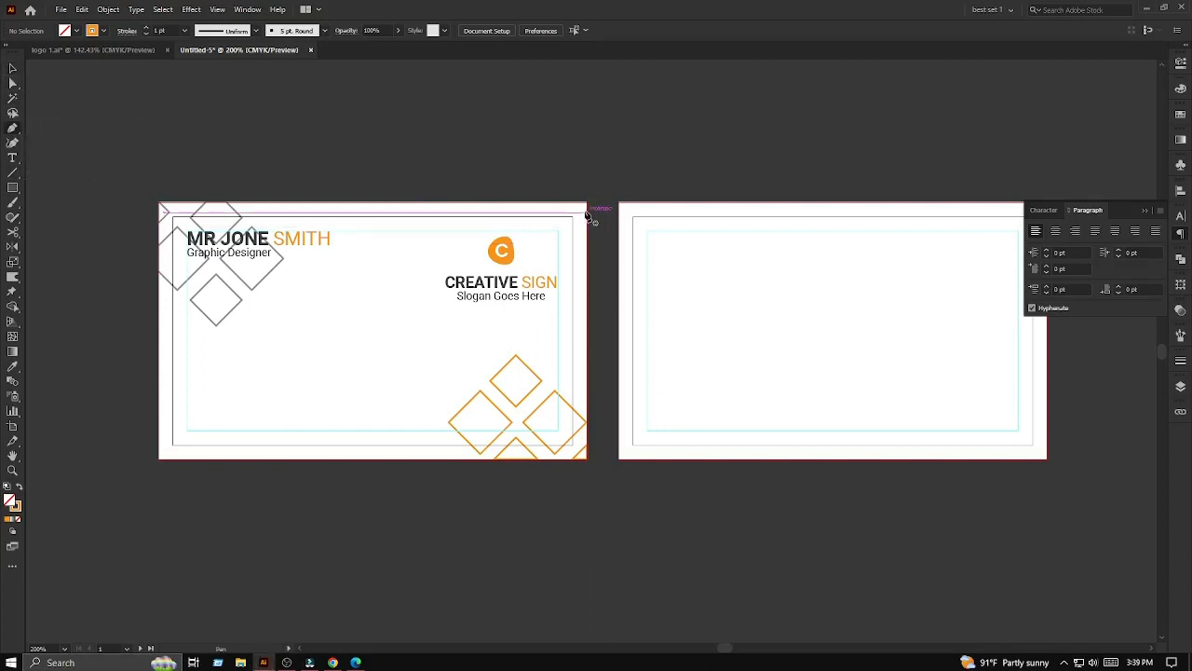
{"action": "left_click", "coordinate": [588, 205]}
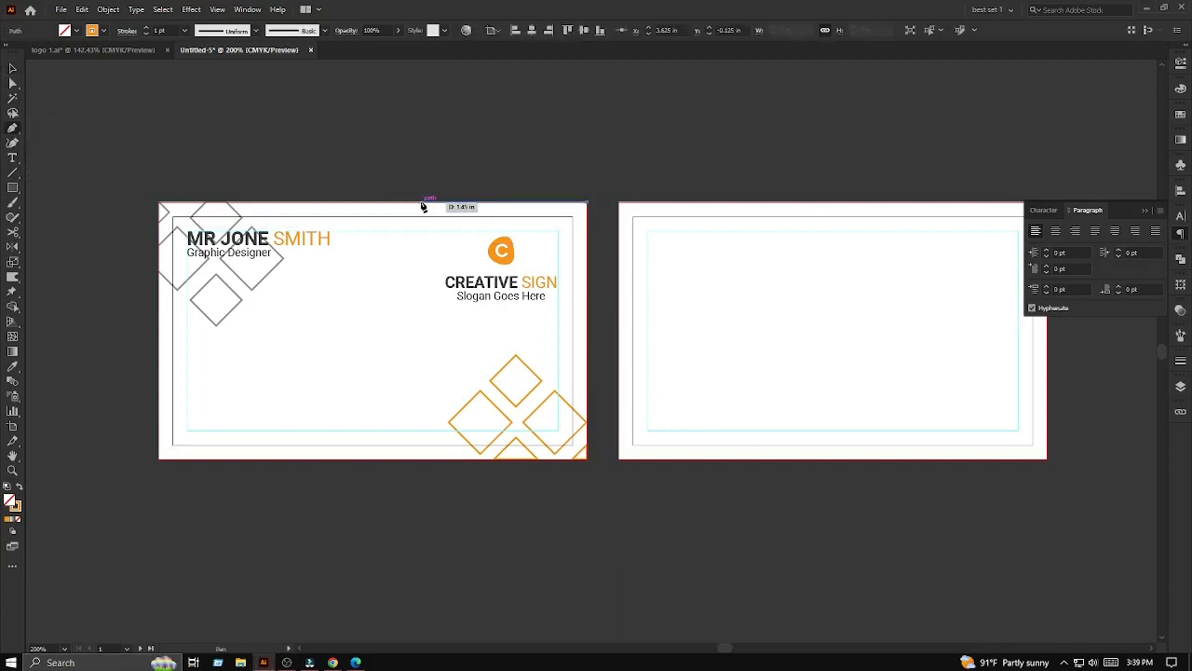
{"action": "left_click", "coordinate": [417, 204]}
{"action": "left_click", "coordinate": [436, 433], "text": "shift"}
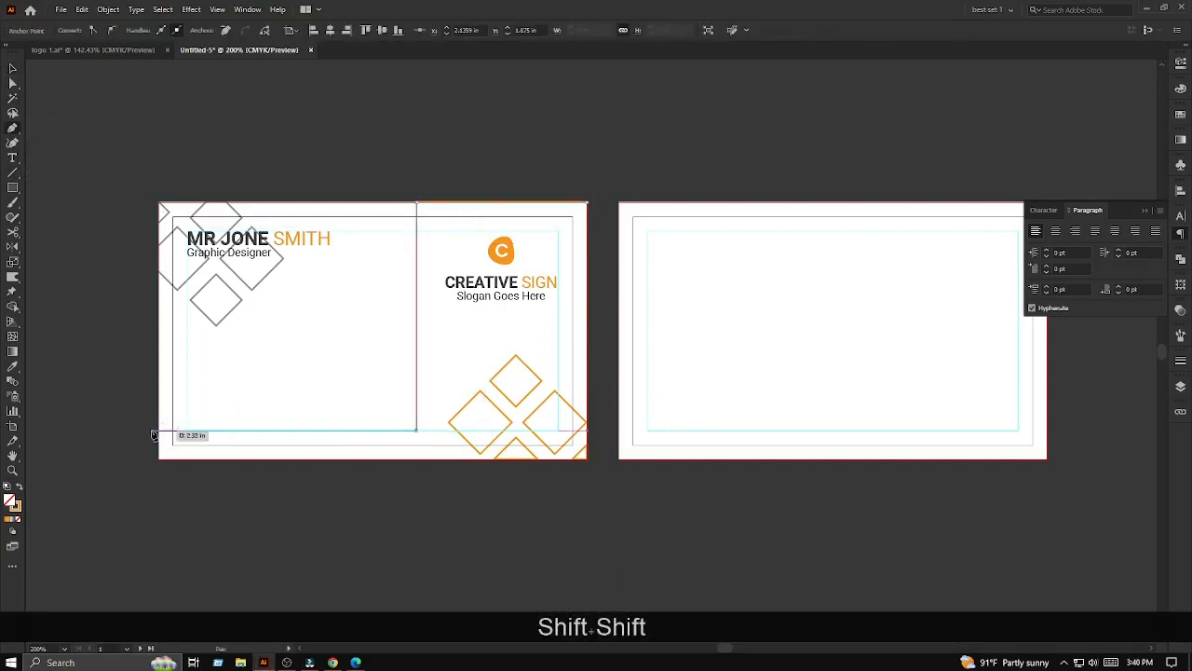
{"action": "left_click", "coordinate": [154, 436], "text": "shift"}
{"action": "left_click", "coordinate": [12, 68]}
{"action": "left_click", "coordinate": [137, 413]}
- Snap the path's left end point onto the first artboard's left bleed edge
{"action": "key", "text": "a"}
{"action": "key", "text": "ctrl+space"}
{"action": "left_click", "coordinate": [145, 431], "text": "ctrl"}
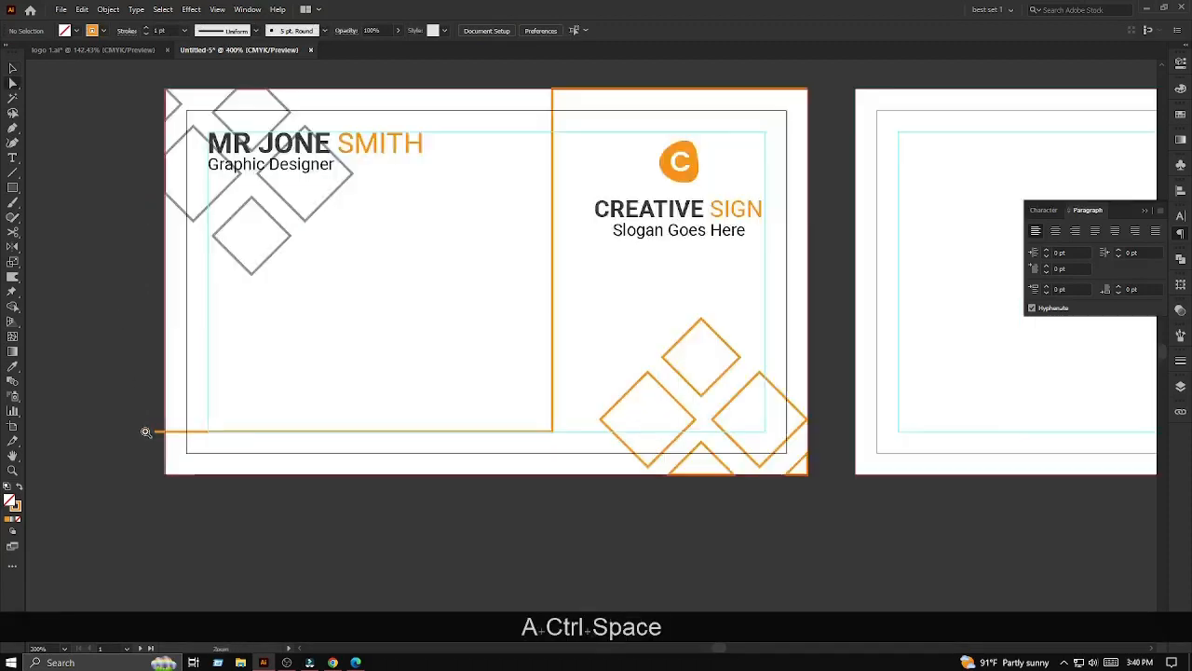
{"action": "left_click", "coordinate": [146, 431], "text": "ctrl"}
{"action": "key", "text": "v"}
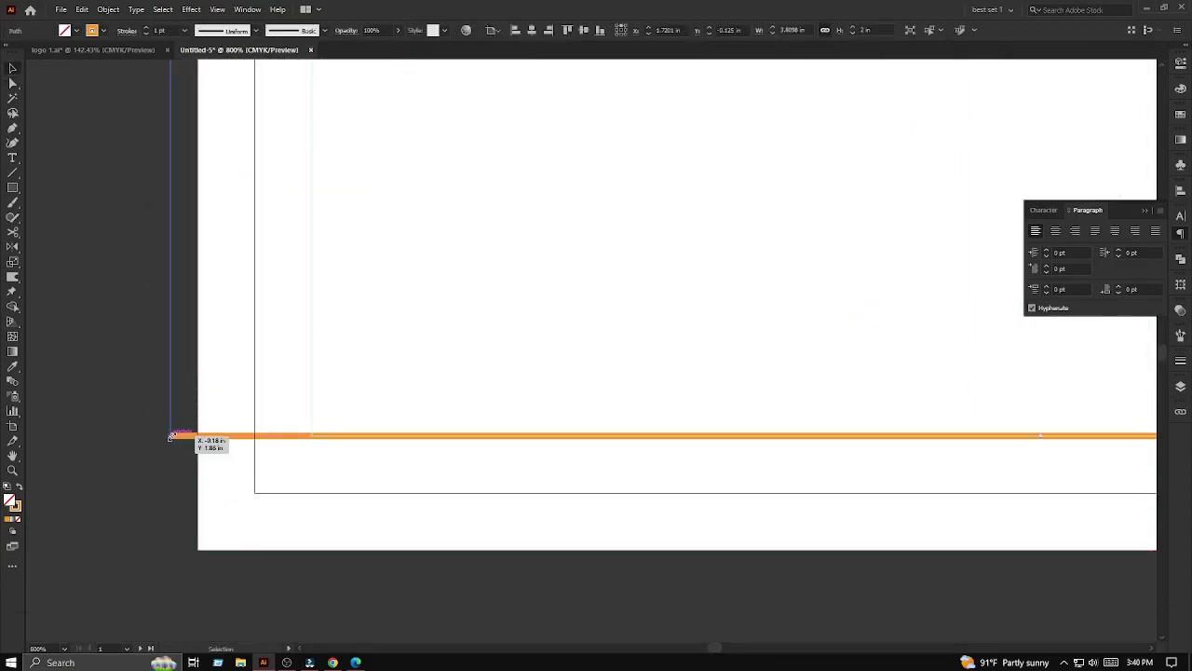
{"action": "key", "text": "a"}
{"action": "left_click_drag", "start_coordinate": [173, 436], "coordinate": [198, 438]}
{"action": "key", "text": "v"}
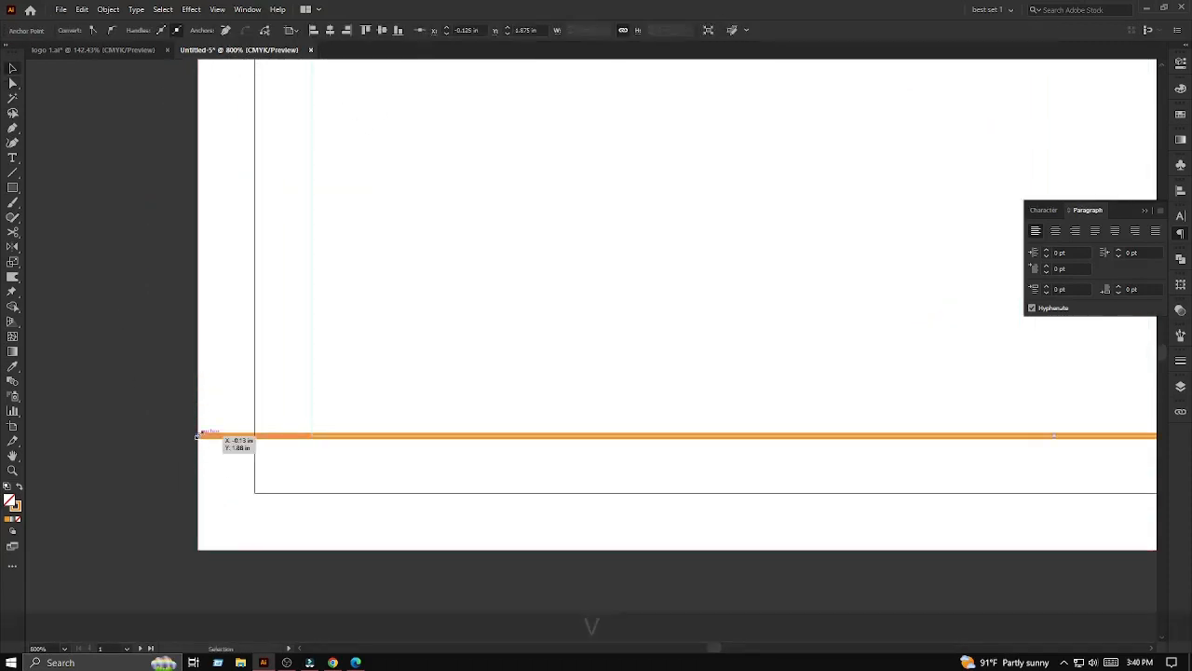
{"action": "scroll", "coordinate": [499, 380], "scroll_direction": "down", "scroll_amount": 5}
{"action": "left_click", "coordinate": [469, 405], "text": "ctrl"}
{"action": "left_click", "coordinate": [471, 365]}
{"action": "key", "text": "ctrl+space"}
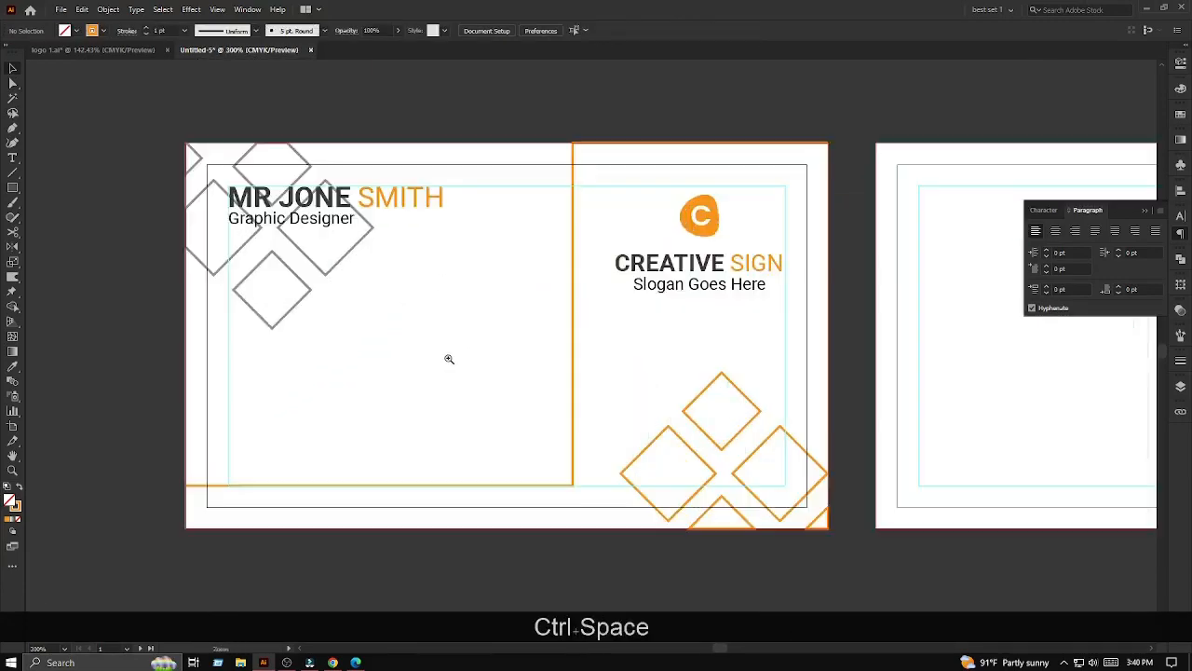
{"action": "left_click", "coordinate": [484, 321], "text": "ctrl"}
{"action": "left_click_drag", "start_coordinate": [484, 321], "coordinate": [395, 326]}
{"action": "left_click", "coordinate": [385, 381], "text": "ctrl"}
{"action": "left_click", "coordinate": [386, 383], "text": "ctrl+alt"}
{"action": "left_click", "coordinate": [428, 372]}
{"action": "left_click", "coordinate": [484, 375]}
{"action": "left_click", "coordinate": [496, 376], "text": "ctrl+alt"}
{"action": "left_click_drag", "start_coordinate": [495, 377], "coordinate": [507, 373]}
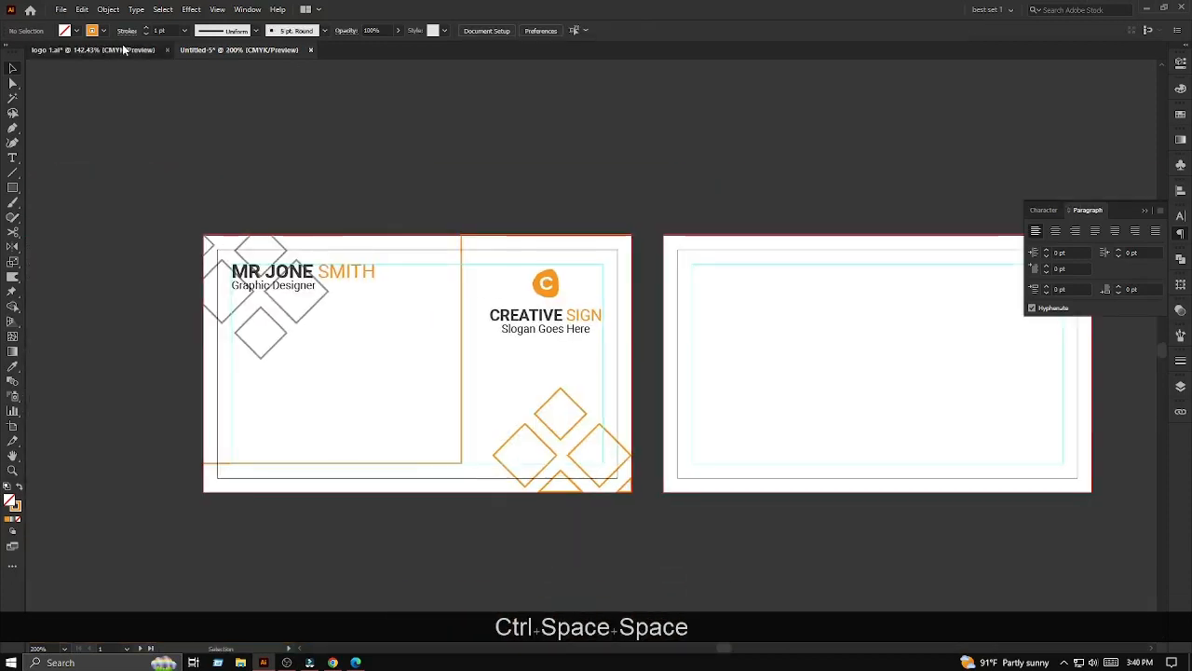
- Copy the phone, location and globe icons from logo 1.ai and paste them onto the first artboard
{"action": "left_click", "coordinate": [122, 49]}
{"action": "left_click_drag", "start_coordinate": [614, 259], "coordinate": [432, 427]}
{"action": "key", "text": "ctrl+c"}
{"action": "left_click", "coordinate": [238, 49]}
{"action": "key", "text": "ctrl+v"}
{"action": "left_click", "coordinate": [469, 333], "text": "ctrl"}
- Give the divider path a dark gray stroke with a weight of 0.75 pt
{"action": "left_click", "coordinate": [457, 341]}
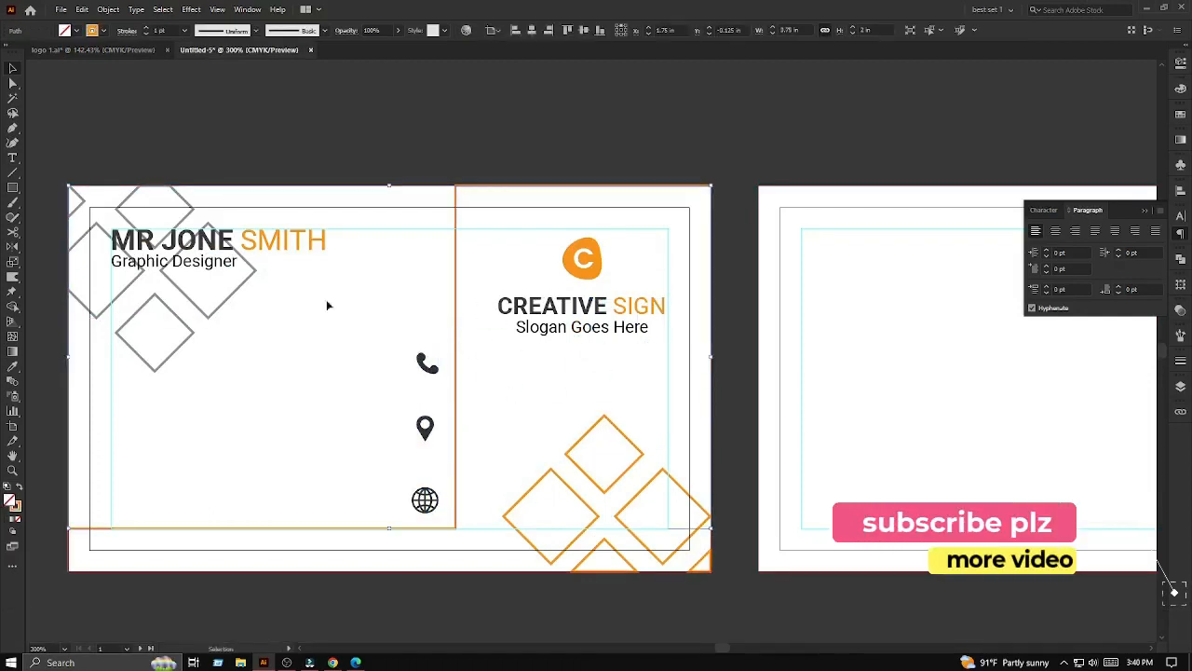
{"action": "left_click", "coordinate": [104, 31]}
{"action": "left_click", "coordinate": [36, 89]}
{"action": "key", "text": "v"}
{"action": "left_click", "coordinate": [522, 259], "text": "ctrl+alt"}
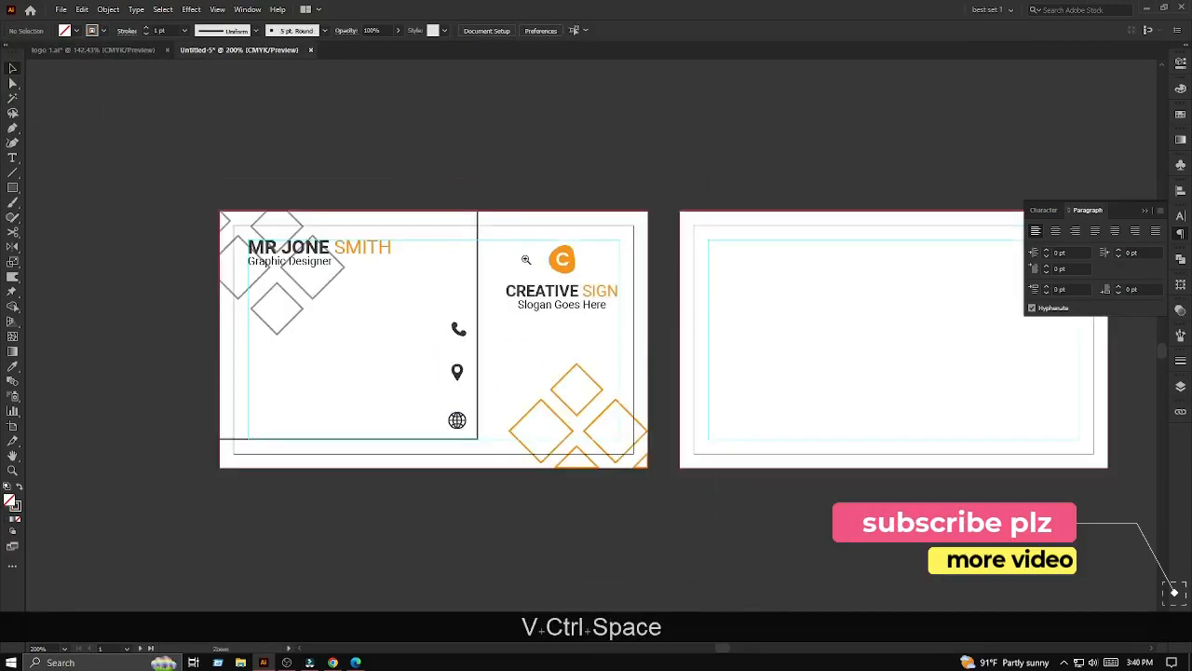
{"action": "left_click", "coordinate": [526, 259], "text": "ctrl"}
{"action": "left_click", "coordinate": [184, 32]}
{"action": "left_click", "coordinate": [202, 72]}
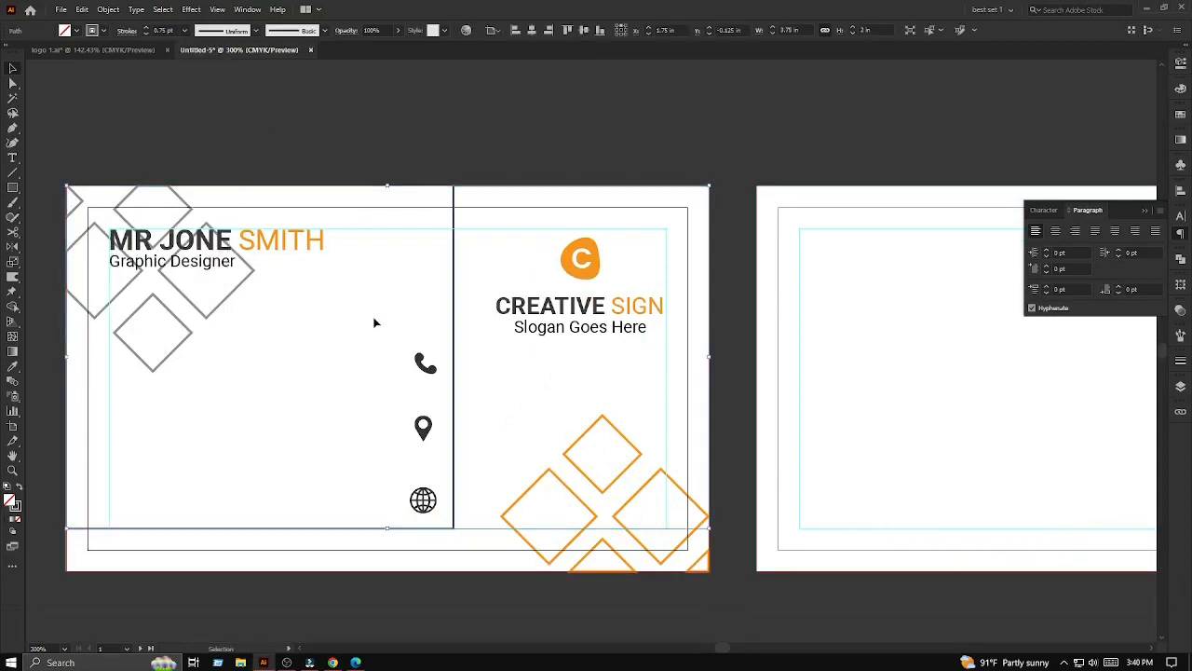
{"action": "left_click", "coordinate": [377, 322]}
{"action": "left_click", "coordinate": [489, 294], "text": "ctrl+alt"}
{"action": "left_click", "coordinate": [493, 297], "text": "ctrl"}
- Draw a dark gray vertical bar about 0.22 by 1.09 in with fully rounded ends and place it left of the contact icons
{"action": "left_click", "coordinate": [421, 432]}
{"action": "left_click", "coordinate": [514, 441]}
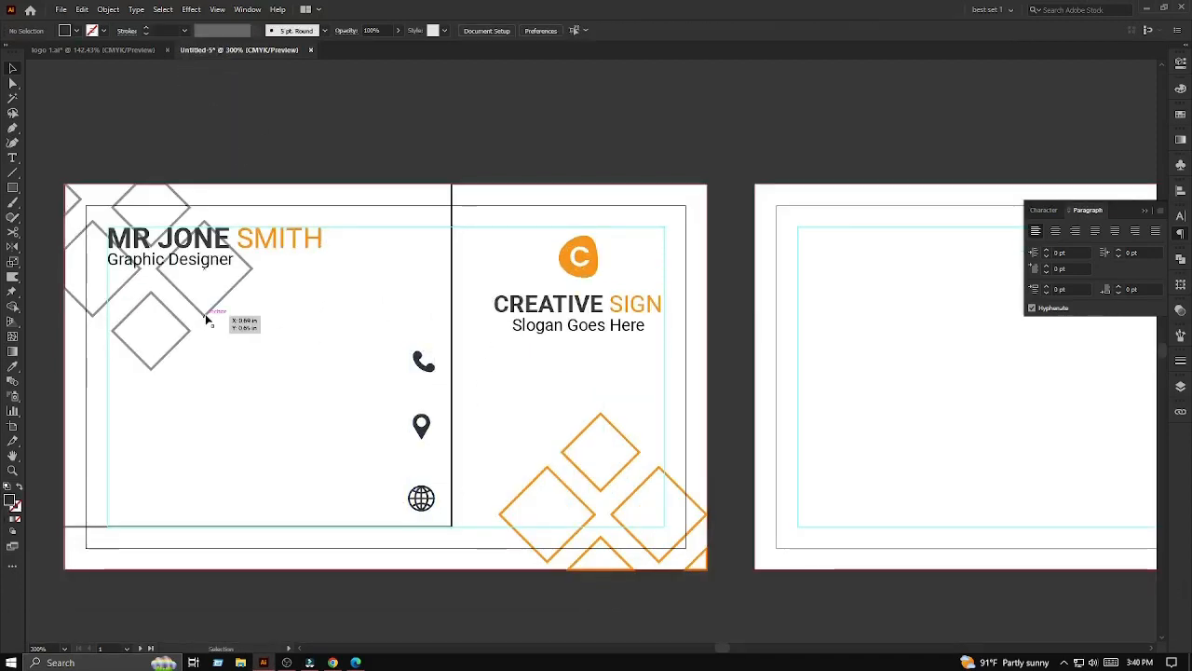
{"action": "key", "text": "m"}
{"action": "mouse_move", "coordinate": [336, 350]}
{"action": "left_mouse_down"}
{"action": "mouse_move", "coordinate": [372, 494]}
{"action": "mouse_move", "coordinate": [442, 486]}
{"action": "mouse_move", "coordinate": [440, 521]}
{"action": "left_mouse_up"}
{"action": "key", "text": "space"}
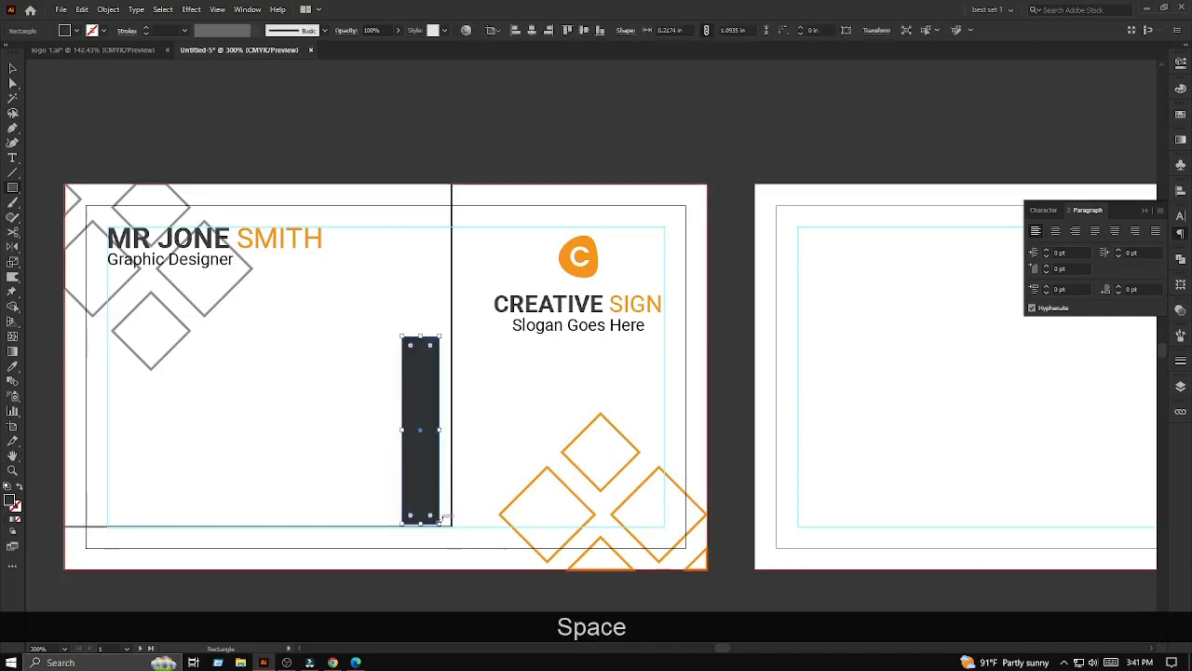
{"action": "key", "text": "v"}
{"action": "left_click_drag", "start_coordinate": [446, 389], "coordinate": [342, 397]}
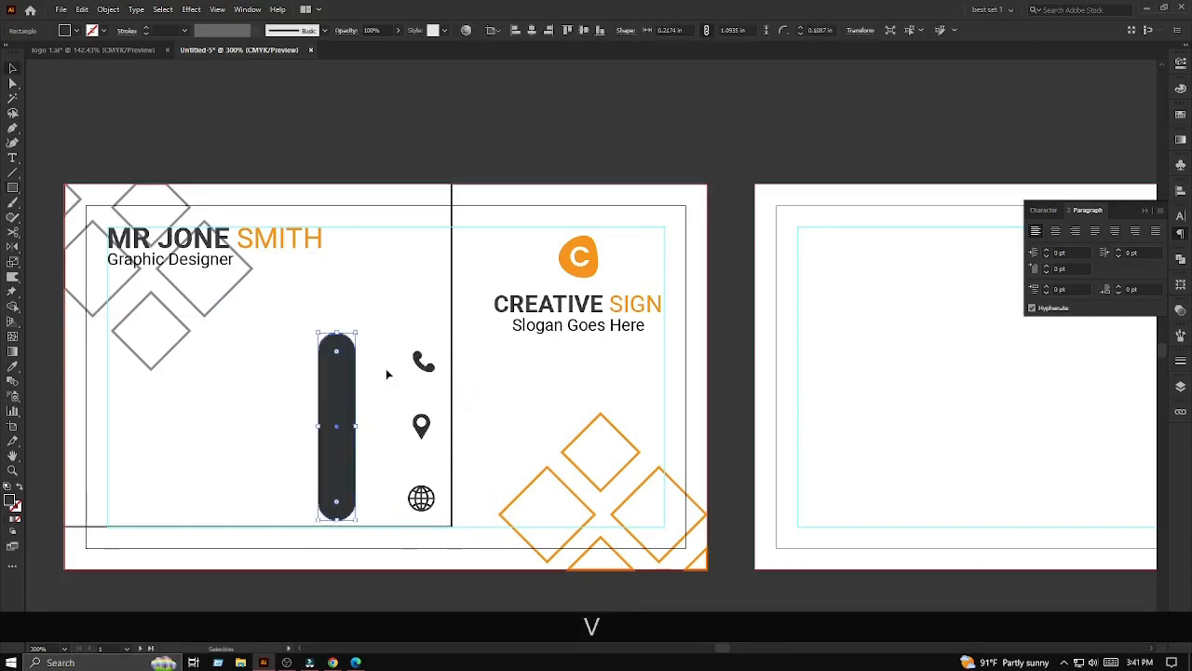
- Fill the phone, location and globe icons with white and center them over the rounded bar
{"action": "left_click_drag", "start_coordinate": [404, 356], "coordinate": [451, 508]}
{"action": "left_click", "coordinate": [77, 32]}
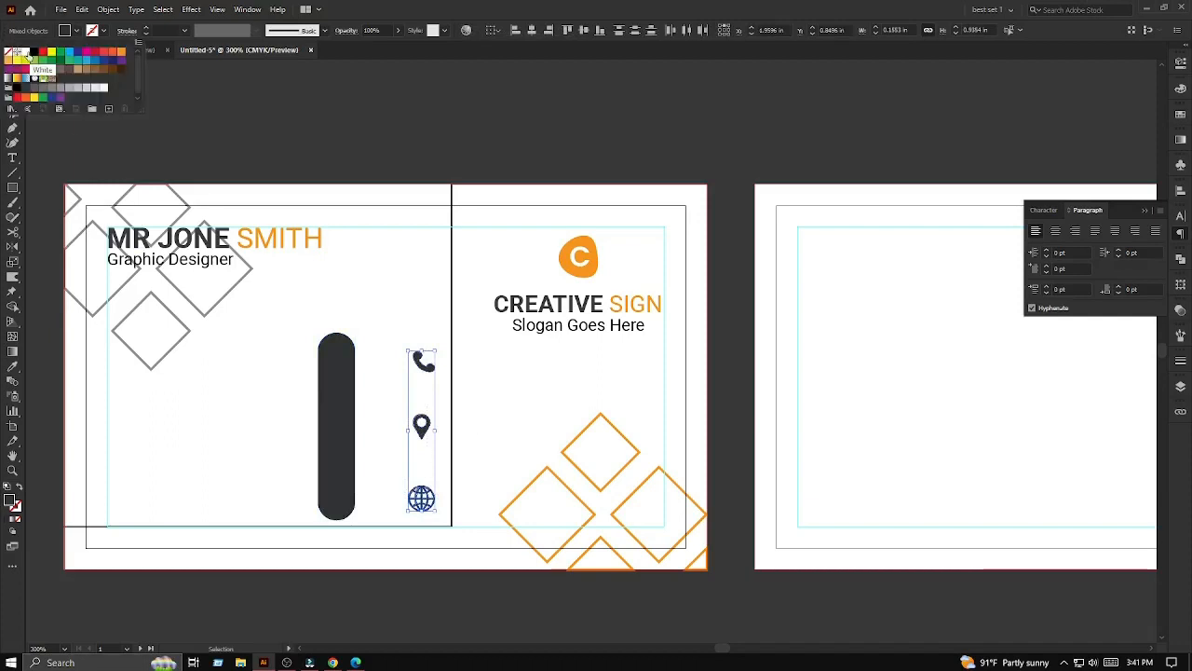
{"action": "left_click", "coordinate": [25, 54]}
{"action": "left_click", "coordinate": [416, 431]}
{"action": "left_click_drag", "start_coordinate": [414, 432], "coordinate": [338, 430]}
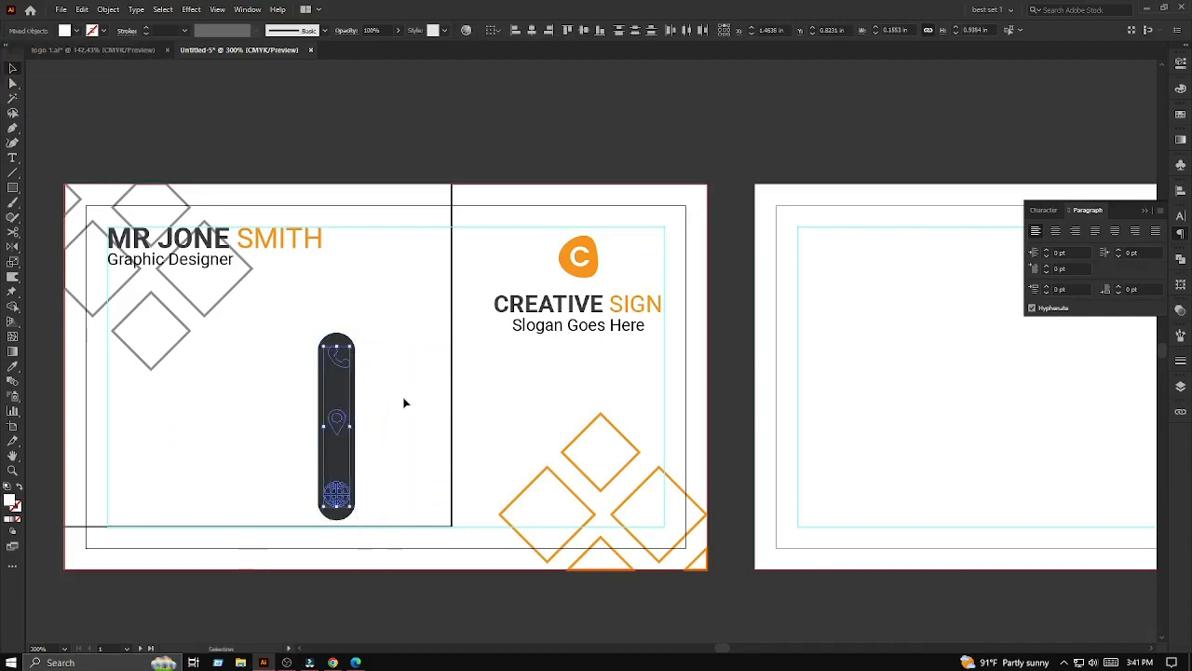
{"action": "left_click", "coordinate": [392, 326]}
- Switch to Outline view and move the rounded bar aside, clear of the contact icons
{"action": "key", "text": "ctrl+y"}
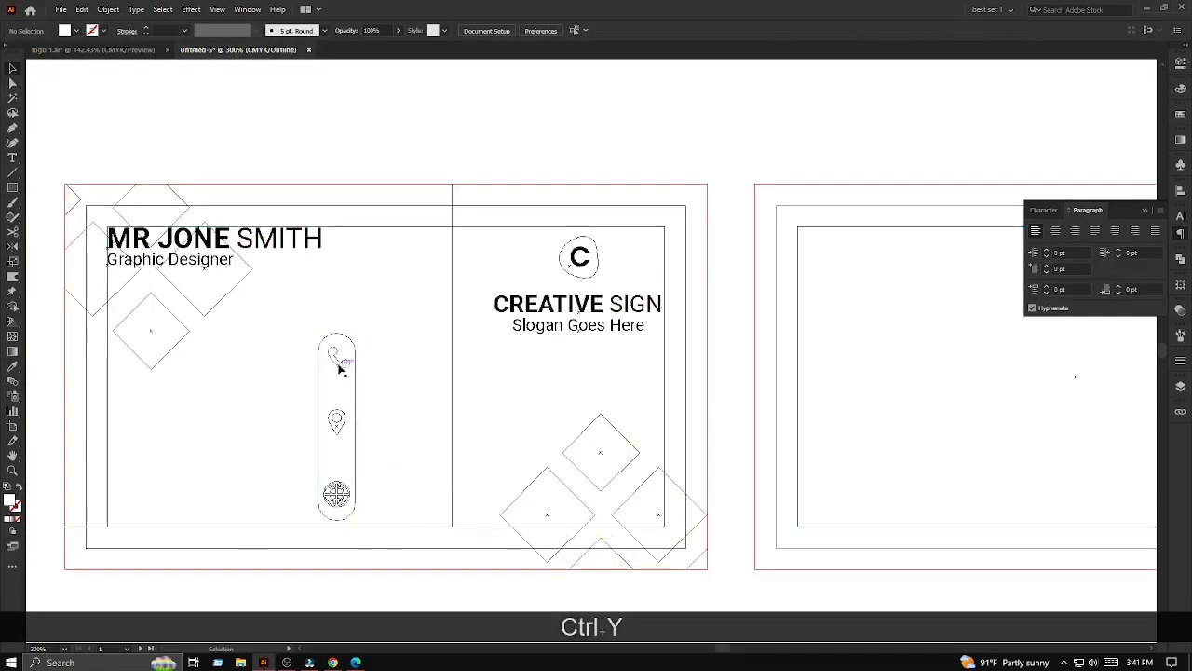
{"action": "left_click_drag", "start_coordinate": [339, 466], "coordinate": [340, 496]}
{"action": "right_click", "coordinate": [355, 427]}
{"action": "left_click", "coordinate": [390, 377]}
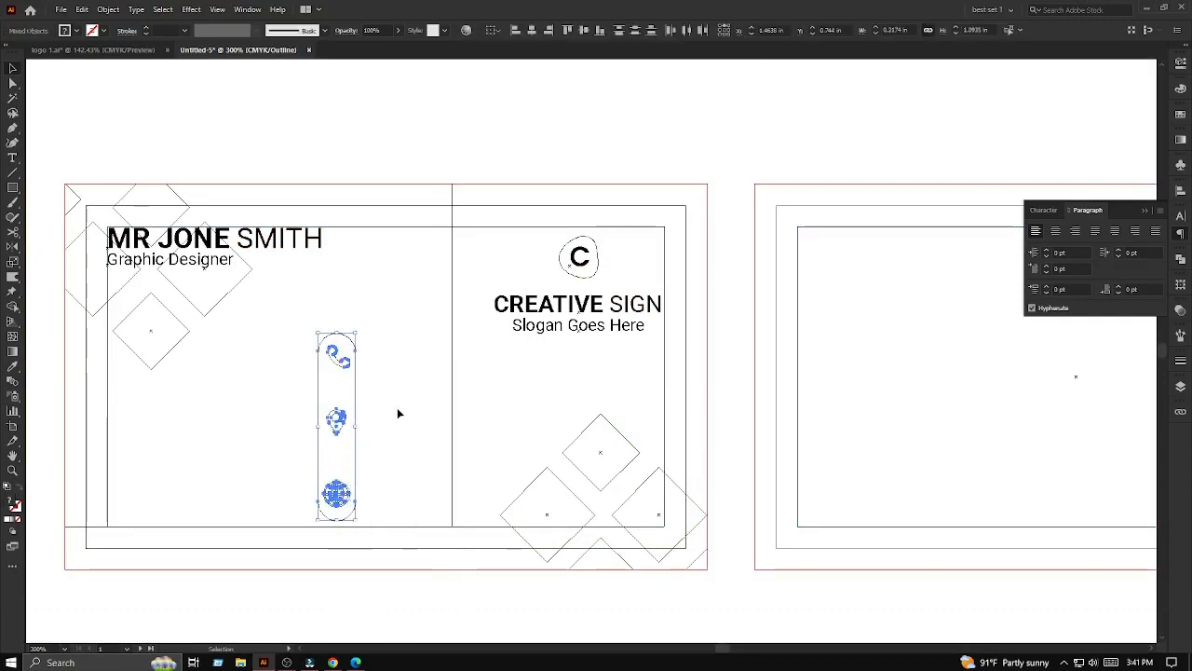
{"action": "left_click", "coordinate": [397, 407]}
{"action": "left_click_drag", "start_coordinate": [354, 379], "coordinate": [444, 379]}
- Bring the three contact icons to the front, move the rounded bar back beneath them and return to Preview
{"action": "left_click_drag", "start_coordinate": [310, 336], "coordinate": [357, 504]}
{"action": "right_click", "coordinate": [341, 424]}
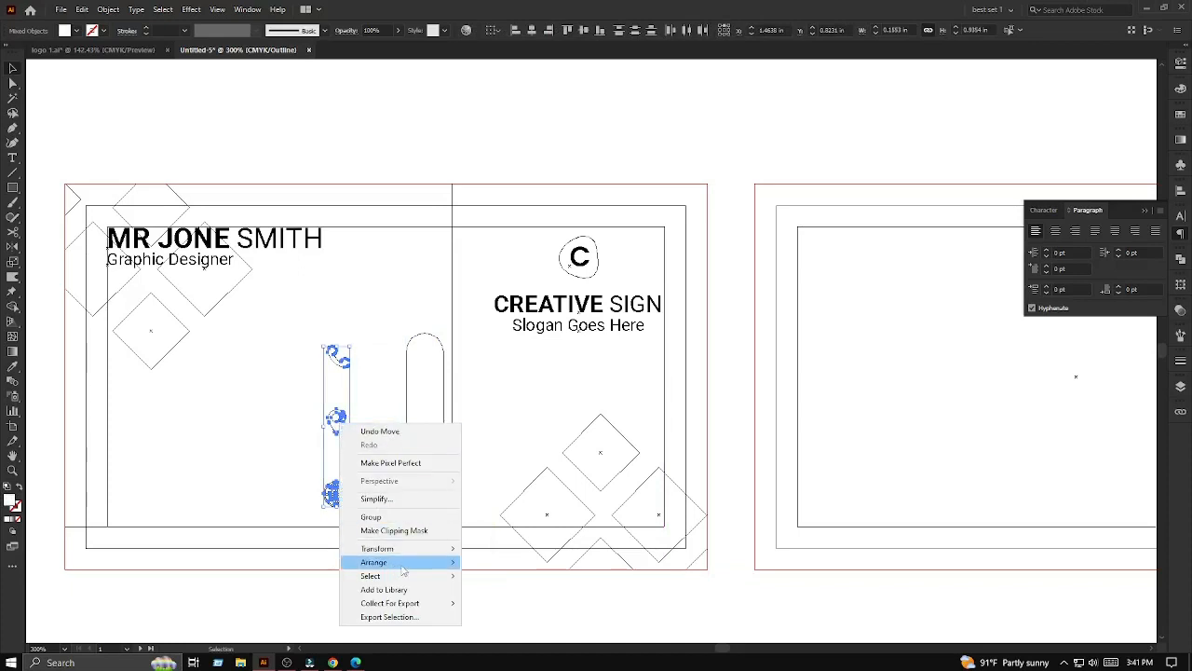
{"action": "mouse_move", "coordinate": [404, 565]}
{"action": "left_click", "coordinate": [493, 561]}
{"action": "left_click_drag", "start_coordinate": [392, 390], "coordinate": [337, 419]}
{"action": "key", "text": "ctrl+y"}
{"action": "key", "text": "ctrl+space"}
{"action": "left_click", "coordinate": [384, 392], "text": "alt"}
{"action": "left_click", "coordinate": [383, 392], "text": "ctrl"}
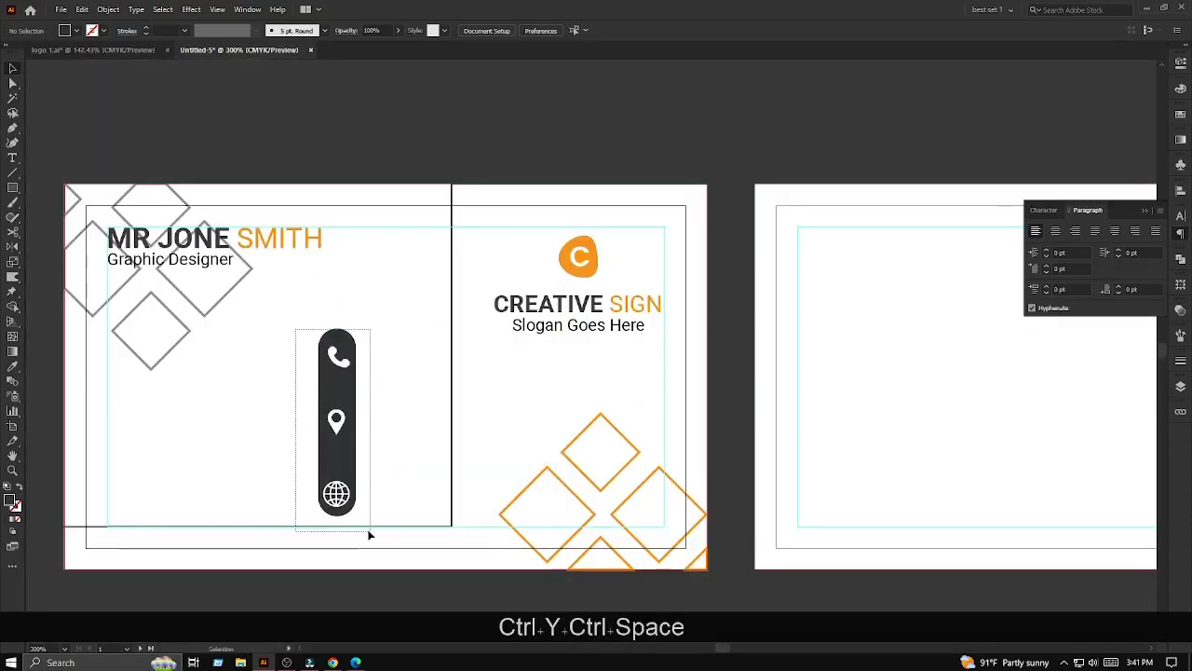
- Fill the rounded bar behind the contact icons with the logo's orange
{"action": "left_click", "coordinate": [354, 387]}
{"action": "left_click", "coordinate": [578, 257]}
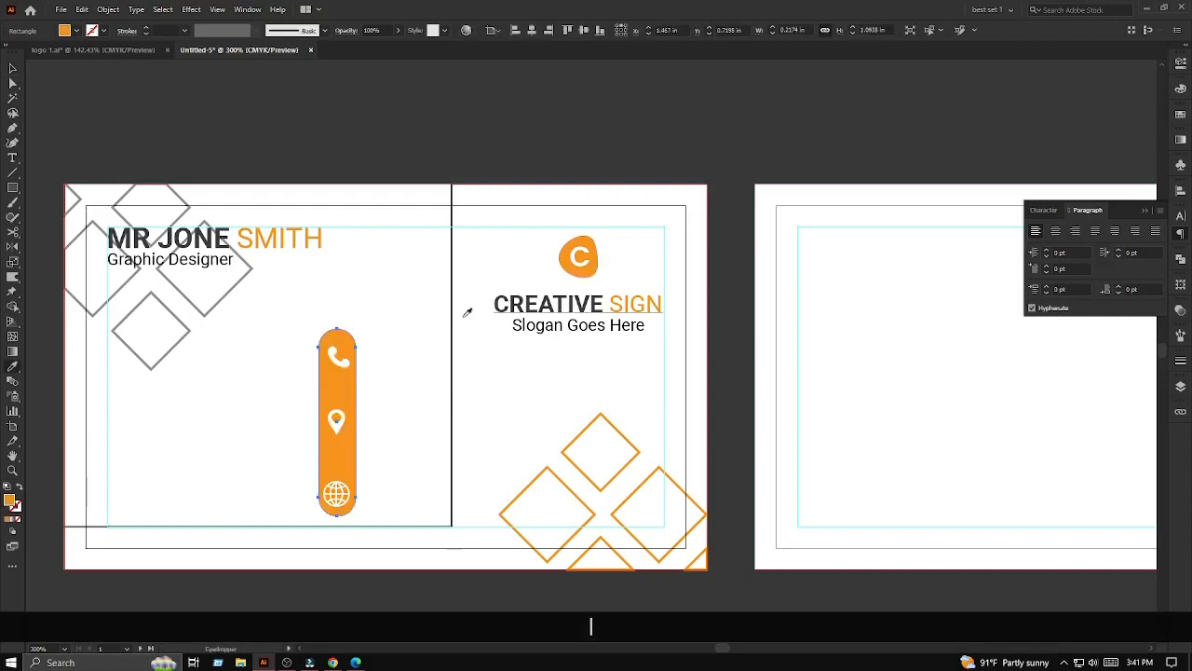
{"action": "key", "text": "ctrl+shift+a"}
- Move the orange bar together with its three contact icons right, close to the vertical divider line
{"action": "key", "text": "ctrl+space"}
{"action": "left_click_drag", "start_coordinate": [296, 352], "coordinate": [375, 466]}
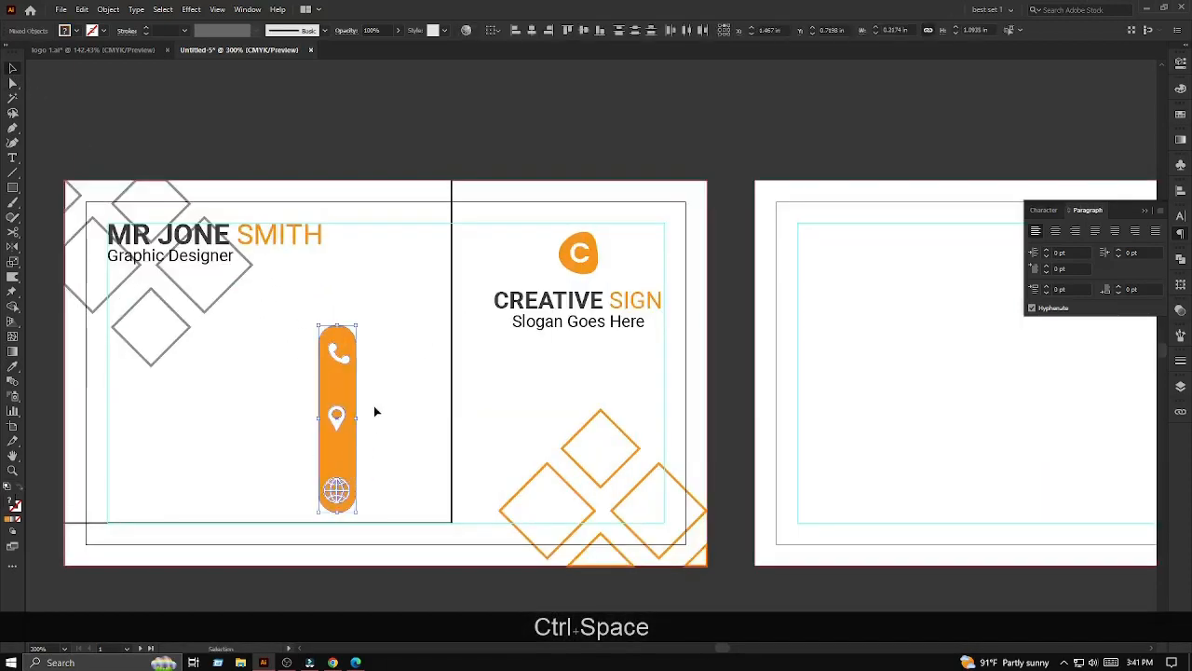
{"action": "left_click_drag", "start_coordinate": [338, 394], "coordinate": [425, 399]}
{"action": "left_click", "coordinate": [482, 397]}
{"action": "left_click", "coordinate": [518, 398], "text": "ctrl+alt"}
{"action": "left_click", "coordinate": [526, 402], "text": "ctrl"}
- Copy the phone, address and e-mail/website text blocks from logo 1.ai, paste them onto the card front and right-align them
{"action": "left_click", "coordinate": [93, 49]}
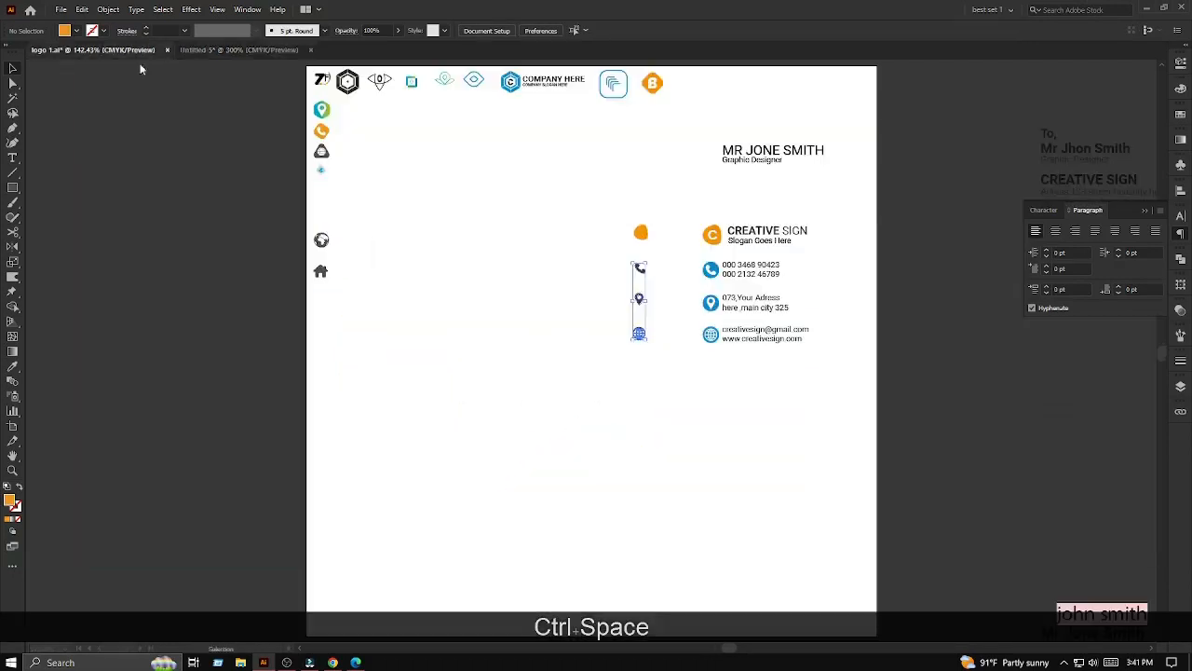
{"action": "left_click", "coordinate": [650, 341], "text": "ctrl"}
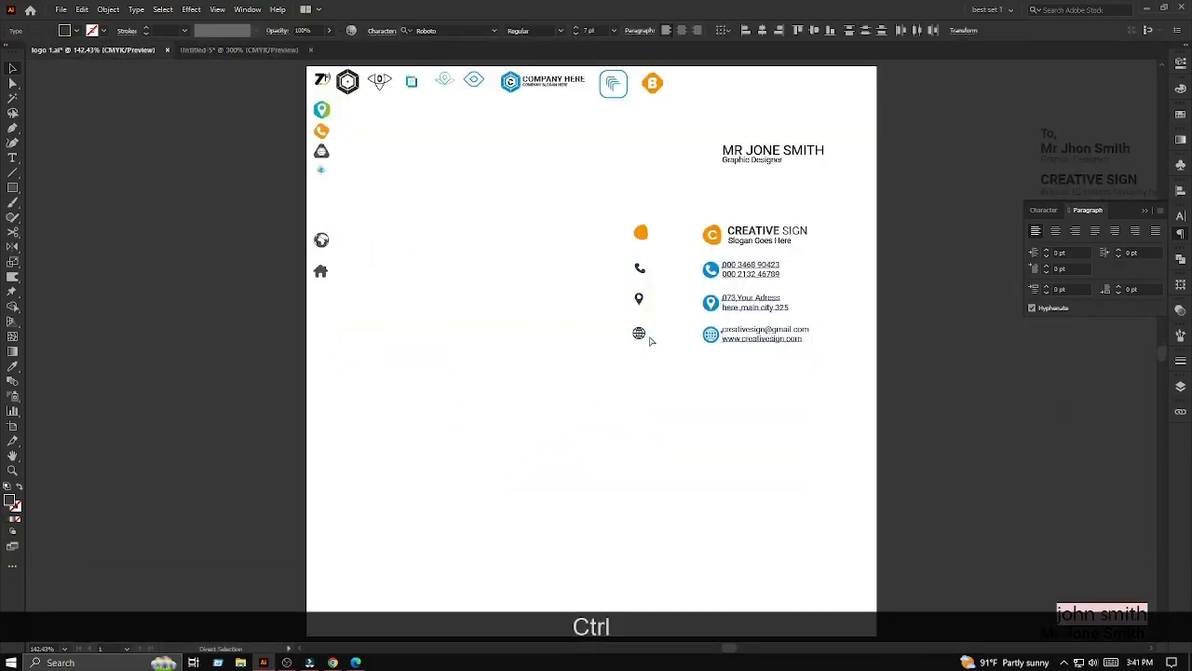
{"action": "left_click", "coordinate": [239, 49]}
{"action": "key", "text": "ctrl+v"}
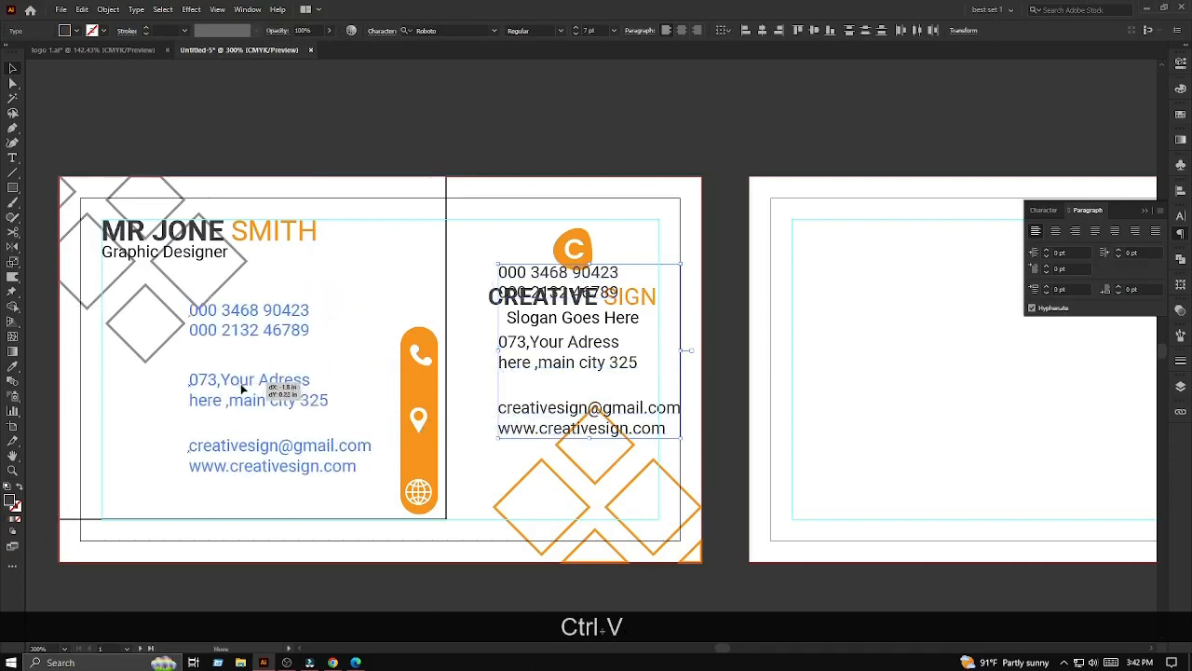
{"action": "left_click", "coordinate": [1075, 230]}
{"action": "left_click", "coordinate": [260, 329]}
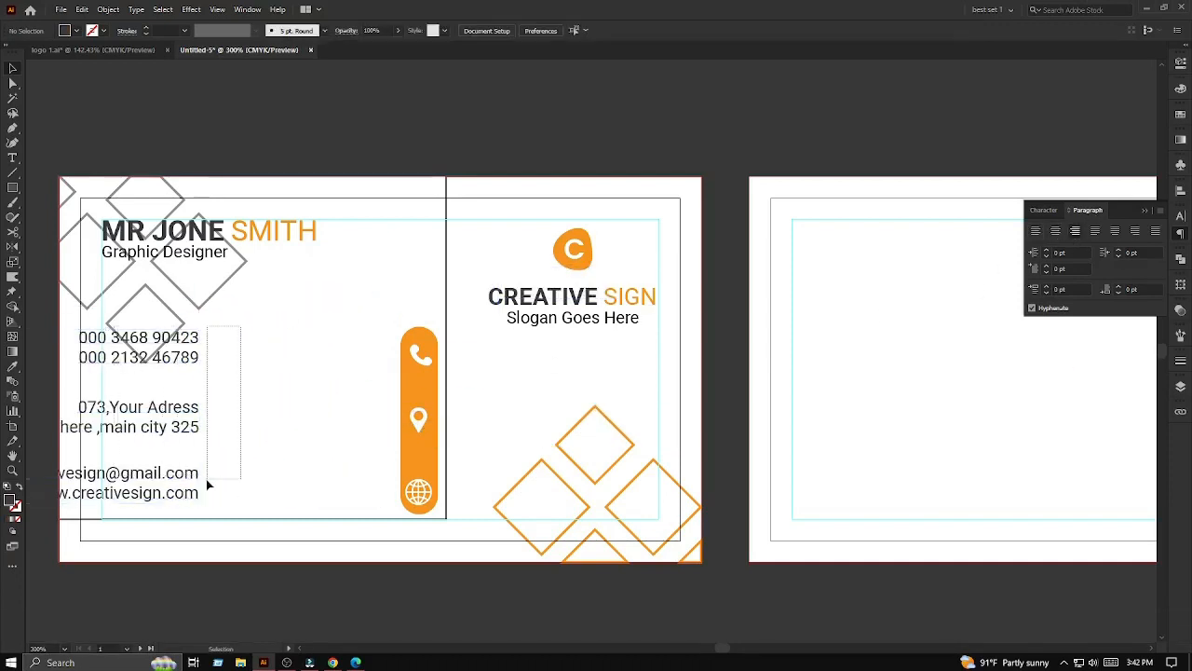
{"action": "left_click_drag", "start_coordinate": [189, 540], "coordinate": [189, 541]}
{"action": "left_click_drag", "start_coordinate": [192, 429], "coordinate": [270, 434]}
{"action": "key", "text": "ctrl+z"}
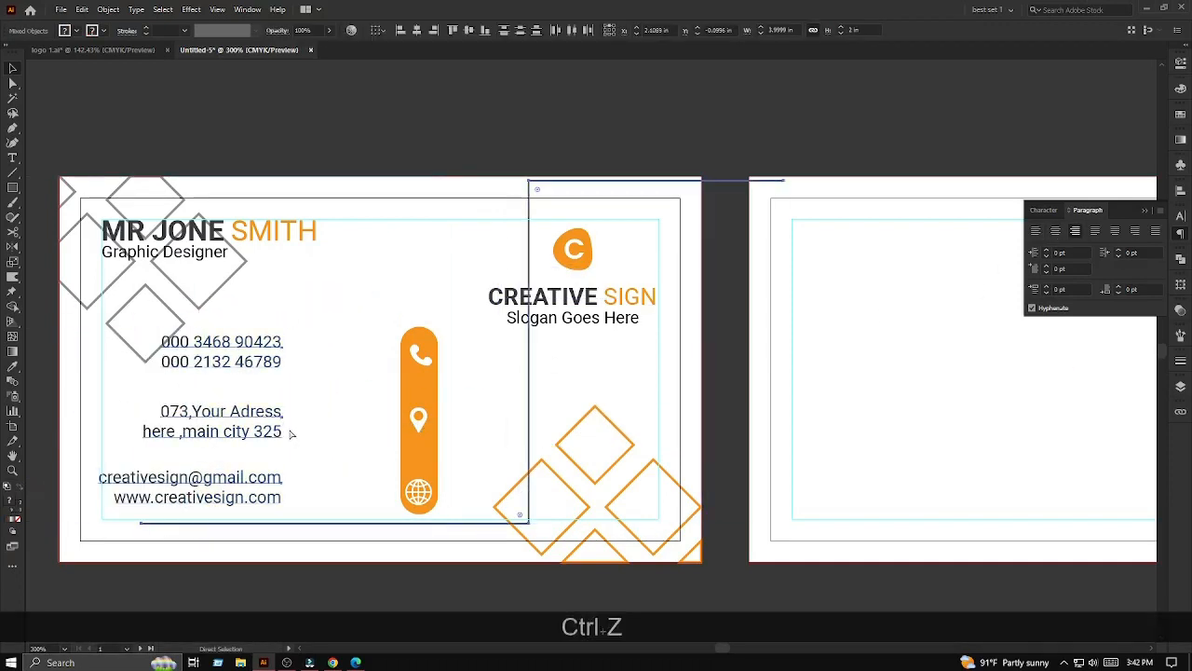
- Move the three contact text blocks right so they sit just beside the orange bar, level with their icons
{"action": "left_click", "coordinate": [229, 337]}
{"action": "left_click_drag", "start_coordinate": [185, 431], "coordinate": [366, 436]}
{"action": "left_click", "coordinate": [345, 269]}
{"action": "left_click", "coordinate": [345, 269], "text": "ctrl+alt"}
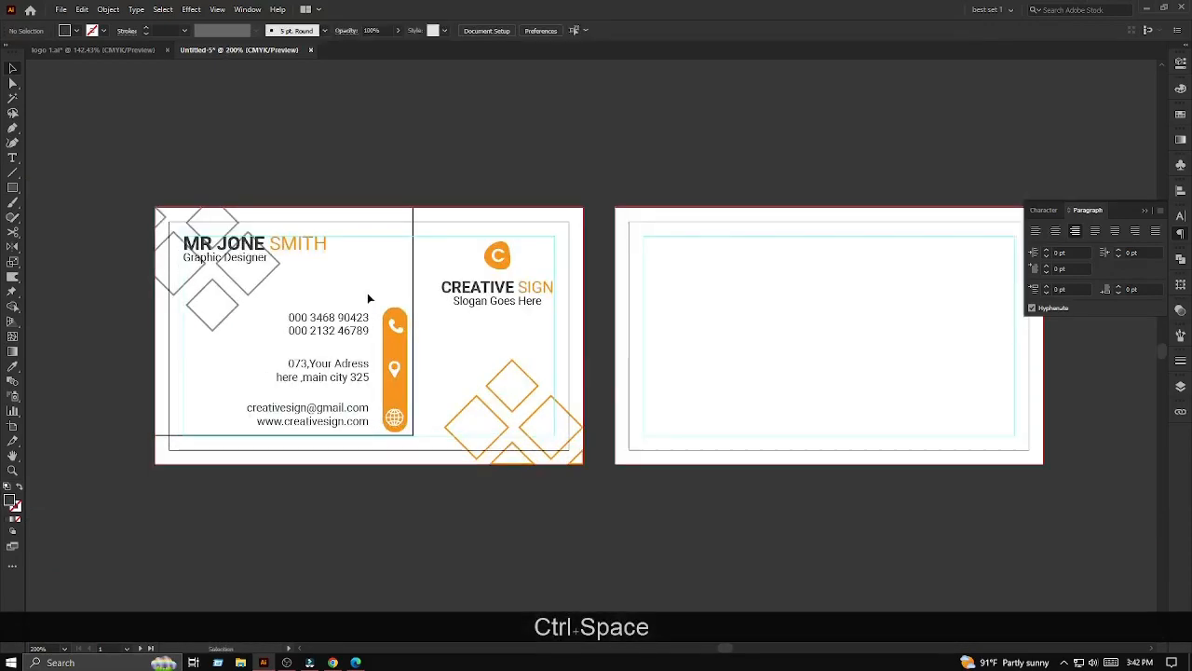
- Nudge the contact text, orange bar and icons together left and slightly up, leaving a gap before the divider line
{"action": "left_click_drag", "start_coordinate": [393, 292], "coordinate": [325, 283]}
{"action": "left_click", "coordinate": [325, 280], "text": "ctrl+alt"}
{"action": "left_click", "coordinate": [326, 281], "text": "ctrl"}
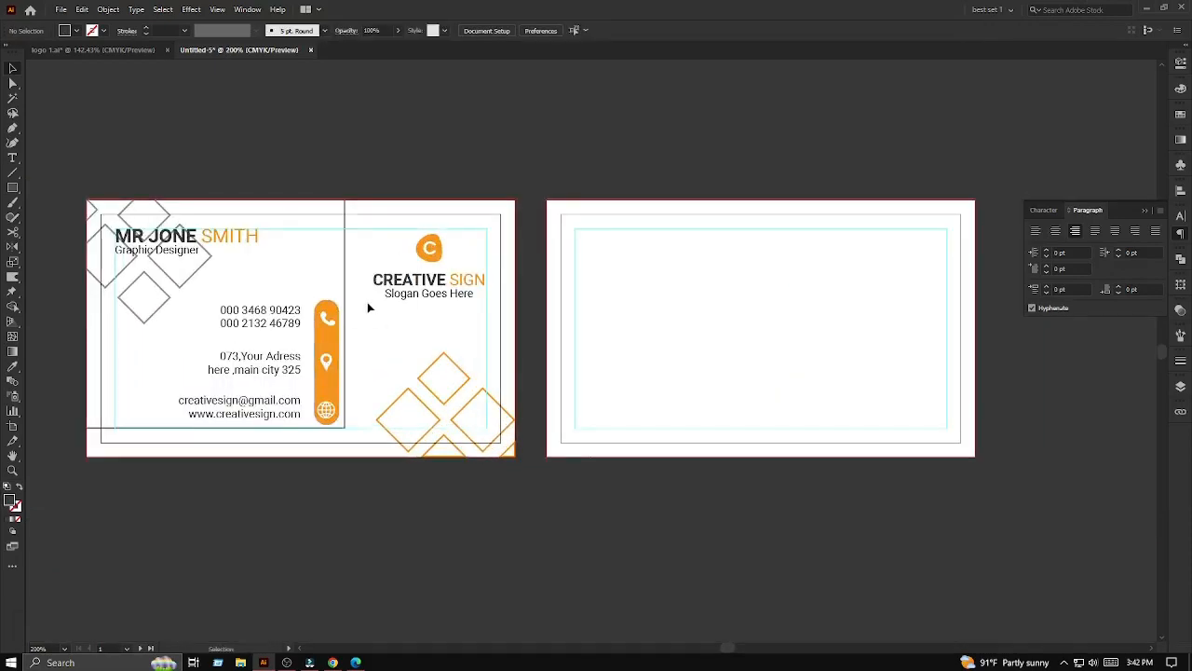
{"action": "left_click_drag", "start_coordinate": [324, 404], "coordinate": [329, 408]}
{"action": "key", "text": "Left"}
{"action": "key", "text": "Left"}
{"action": "key", "text": "Left"}
{"action": "key", "text": "Left"}
{"action": "key", "text": "Left"}
{"action": "key", "text": "Left"}
{"action": "key", "text": "Left"}
{"action": "key", "text": "Left"}
{"action": "key", "text": "Left"}
{"action": "key", "text": "Left"}
{"action": "key", "text": "Left"}
{"action": "key", "text": "Left"}
{"action": "key", "text": "Left"}
{"action": "key", "text": "Left"}
{"action": "key", "text": "Left"}
{"action": "key", "text": "Left"}
{"action": "key", "text": "Left"}
{"action": "key", "text": "Left"}
{"action": "key", "text": "Left"}
{"action": "key", "text": "Left"}
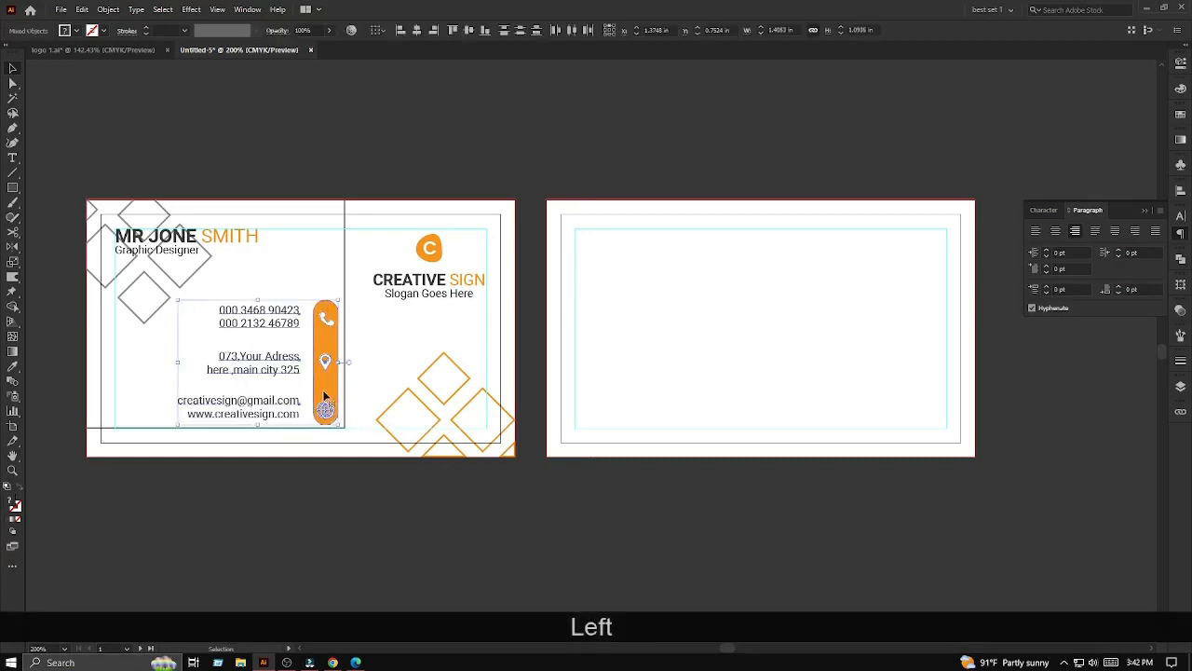
{"action": "key", "text": "Up"}
{"action": "key", "text": "Right"}
{"action": "key", "text": "Right"}
{"action": "key", "text": "Right"}
{"action": "key", "text": "Right"}
{"action": "key", "text": "Right"}
{"action": "key", "text": "Right"}
{"action": "key", "text": "Right"}
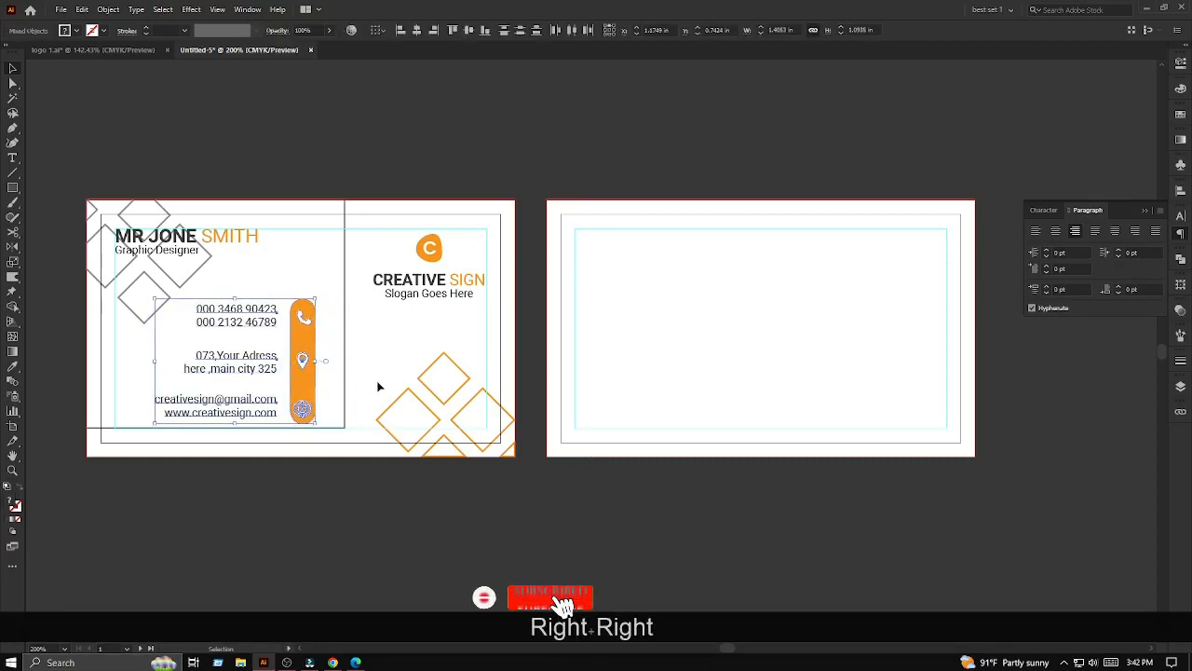
- Turn the divider line's stroke into a dashed line
{"action": "left_click", "coordinate": [372, 325]}
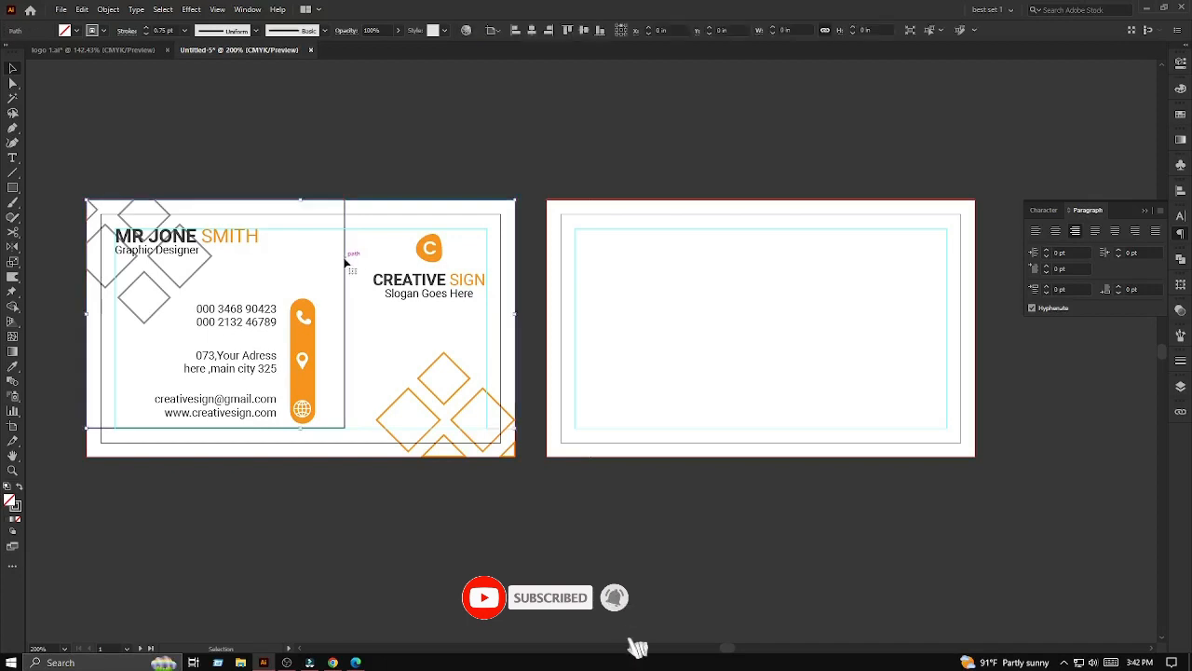
{"action": "key", "text": "ctrl+space"}
{"action": "left_click", "coordinate": [364, 276], "text": "ctrl"}
{"action": "left_click", "coordinate": [324, 285]}
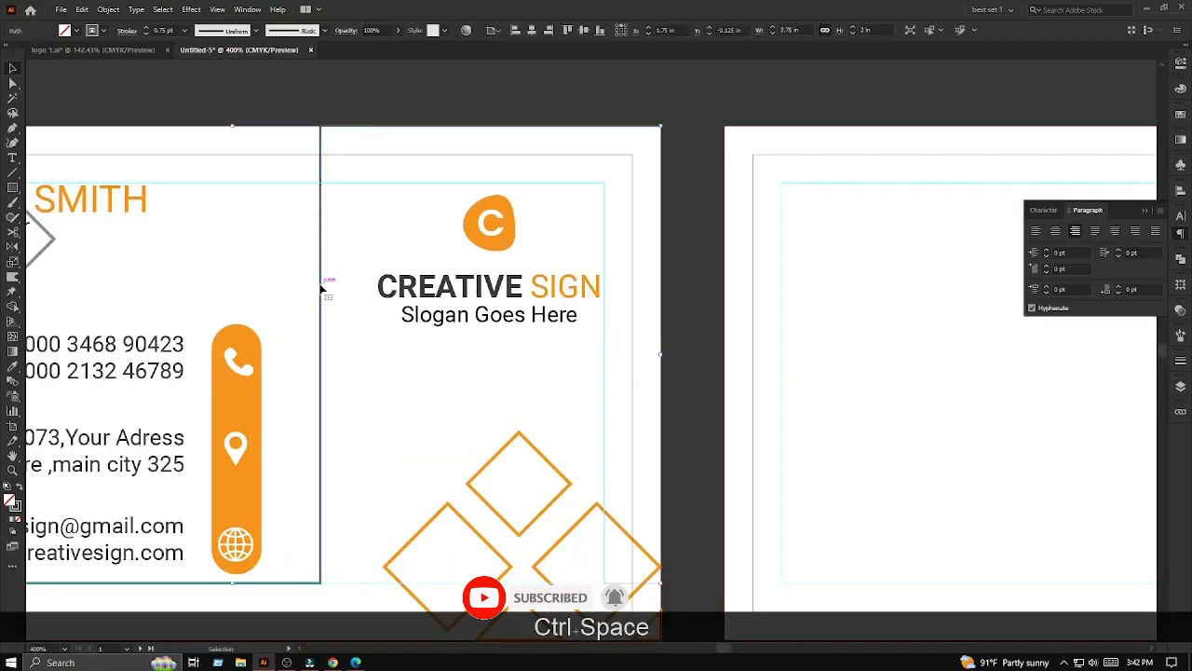
{"action": "left_click", "coordinate": [106, 35]}
{"action": "left_click", "coordinate": [8, 117]}
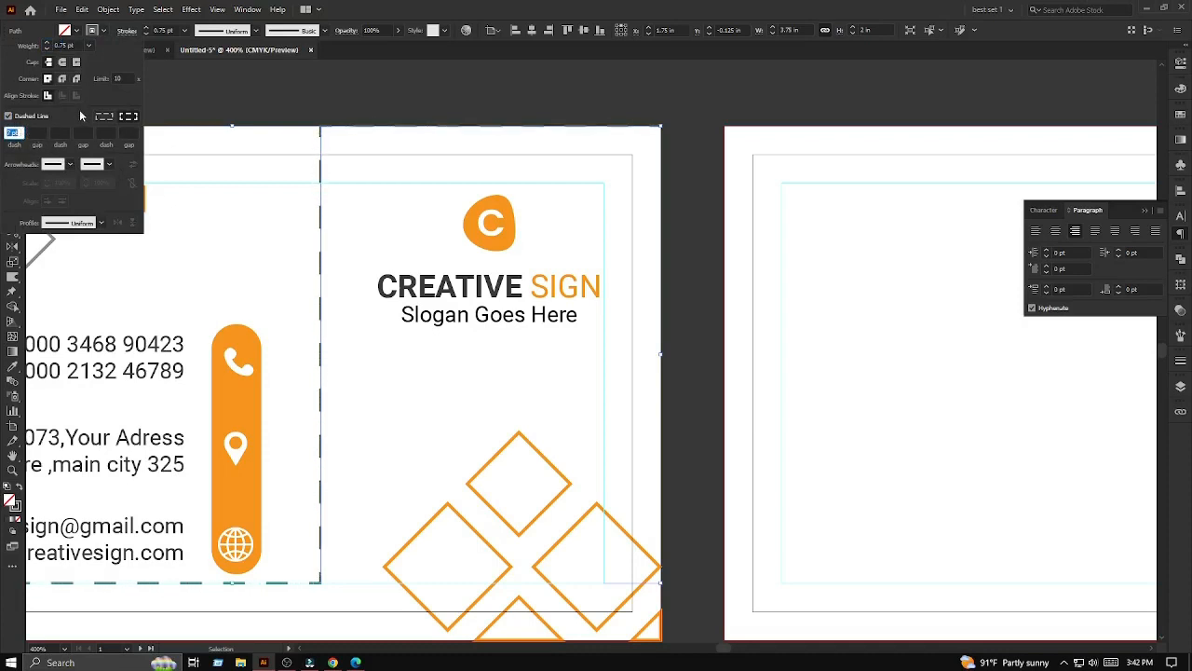
{"action": "left_click", "coordinate": [281, 113]}
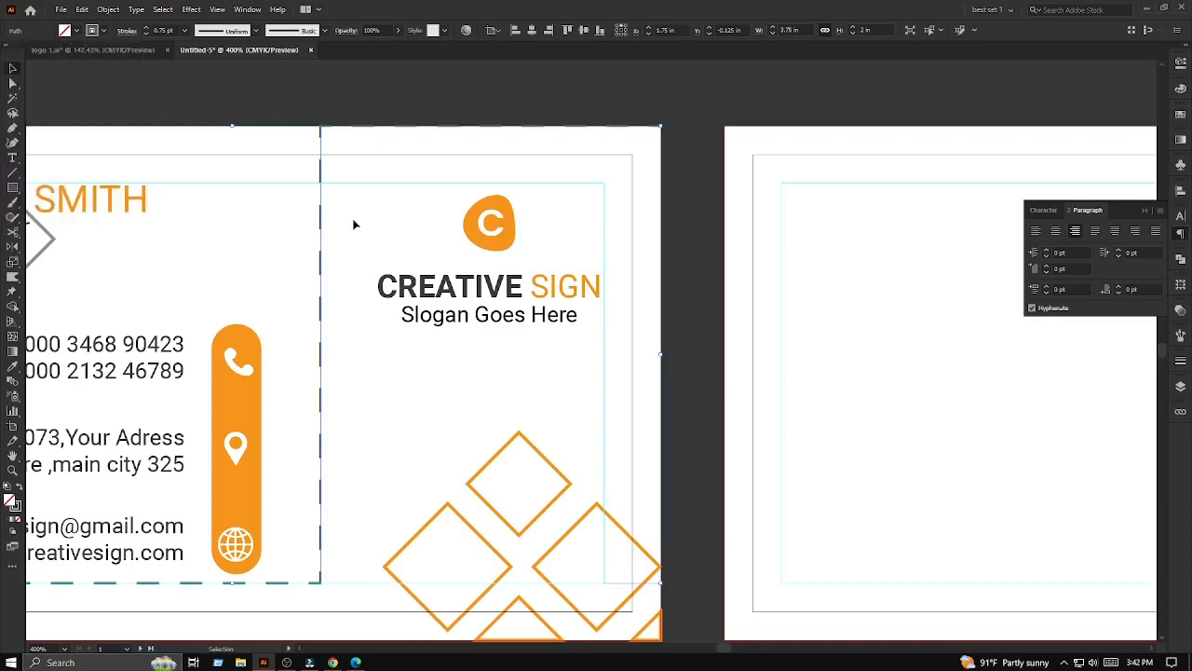
- Set the opacity of the orange square pattern on the card front to 60%
{"action": "key", "text": "v"}
{"action": "left_click", "coordinate": [381, 203]}
{"action": "scroll", "coordinate": [412, 205], "scroll_direction": "down", "scroll_amount": 3}
{"action": "left_click", "coordinate": [413, 213], "text": "ctrl"}
{"action": "mouse_move", "coordinate": [407, 272]}
{"action": "left_mouse_down"}
{"action": "mouse_move", "coordinate": [491, 234]}
{"action": "mouse_move", "coordinate": [431, 258]}
{"action": "left_mouse_up"}
{"action": "left_click", "coordinate": [398, 272], "text": "ctrl"}
{"action": "scroll", "coordinate": [399, 272], "scroll_direction": "down", "scroll_amount": 1}
{"action": "left_click", "coordinate": [495, 283]}
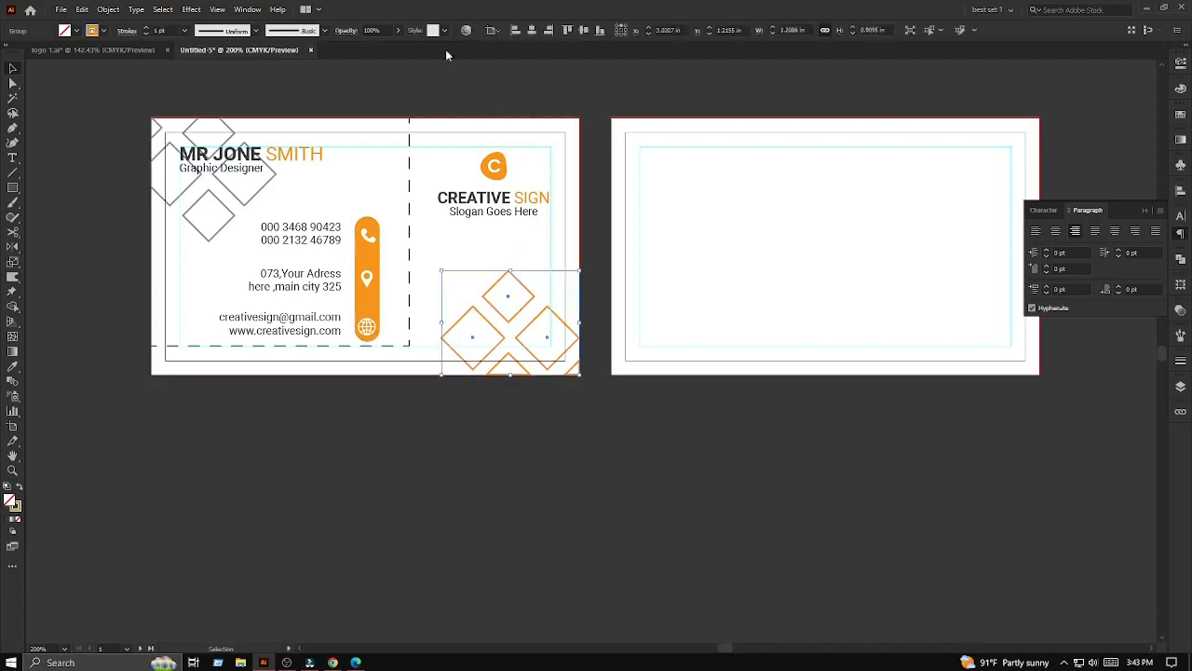
{"action": "type", "text": "70"}
{"action": "key", "text": "Return"}
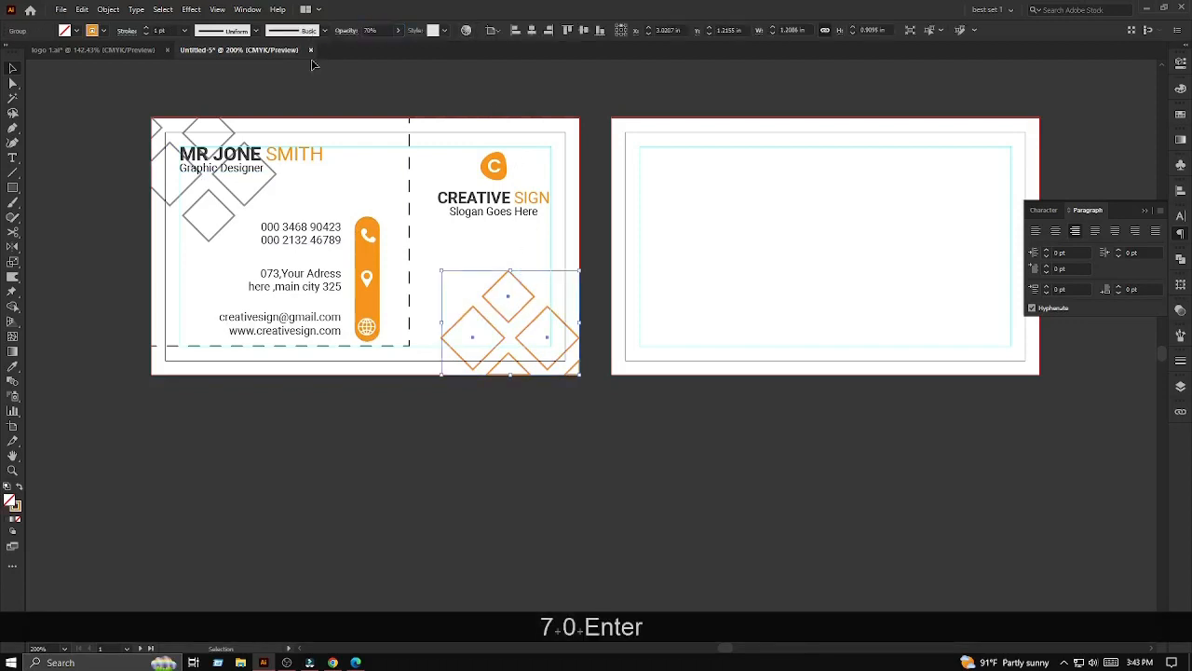
{"action": "type", "text": "68 9"}
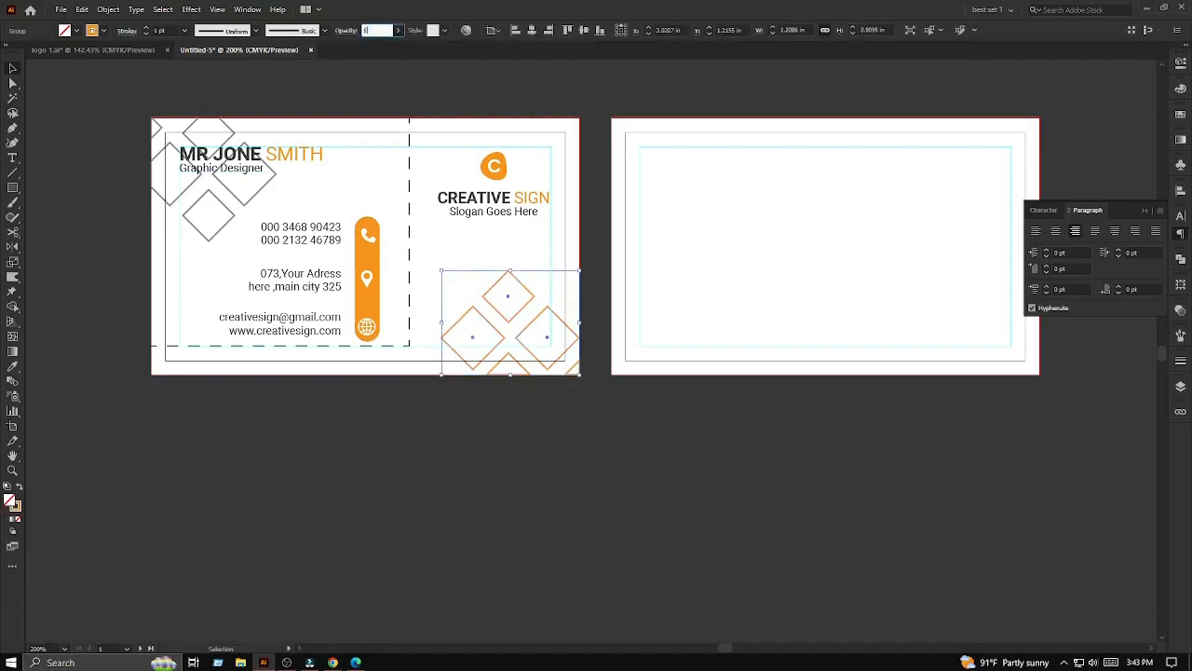
{"action": "type", "text": "0"}
{"action": "key", "text": "Return"}
{"action": "left_click", "coordinate": [475, 264]}
- Copy the CREATIVE SIGN logo with its slogan from the card front and paste it into the back layer
{"action": "scroll", "coordinate": [526, 268], "scroll_direction": "down", "scroll_amount": 1}
{"action": "scroll", "coordinate": [527, 268], "scroll_direction": "up", "scroll_amount": 1}
{"action": "scroll", "coordinate": [550, 265], "scroll_direction": "up", "scroll_amount": 1}
{"action": "scroll", "coordinate": [459, 253], "scroll_direction": "down", "scroll_amount": 1}
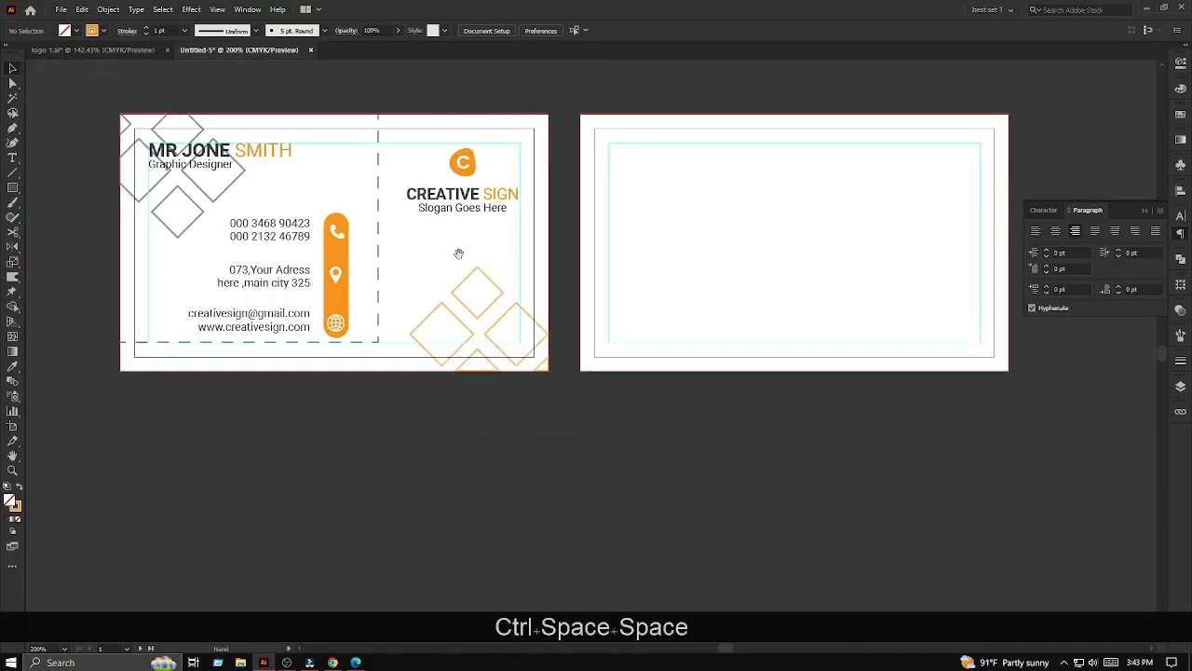
{"action": "left_click_drag", "start_coordinate": [458, 253], "coordinate": [370, 262]}
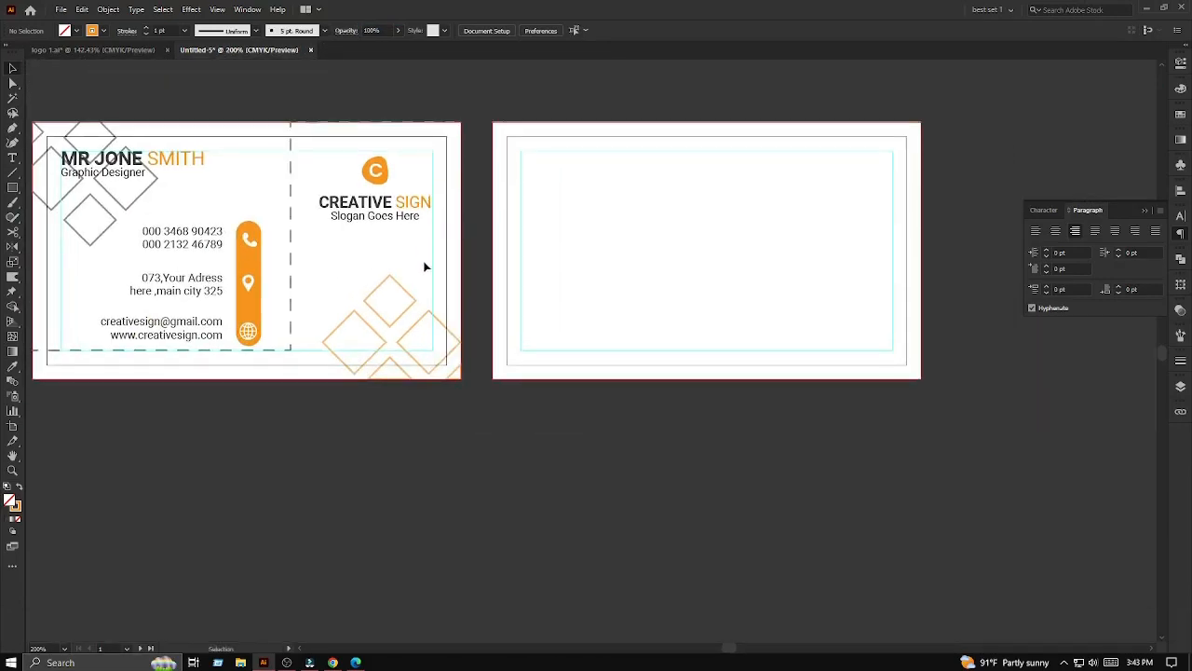
{"action": "left_click_drag", "start_coordinate": [639, 277], "coordinate": [581, 279]}
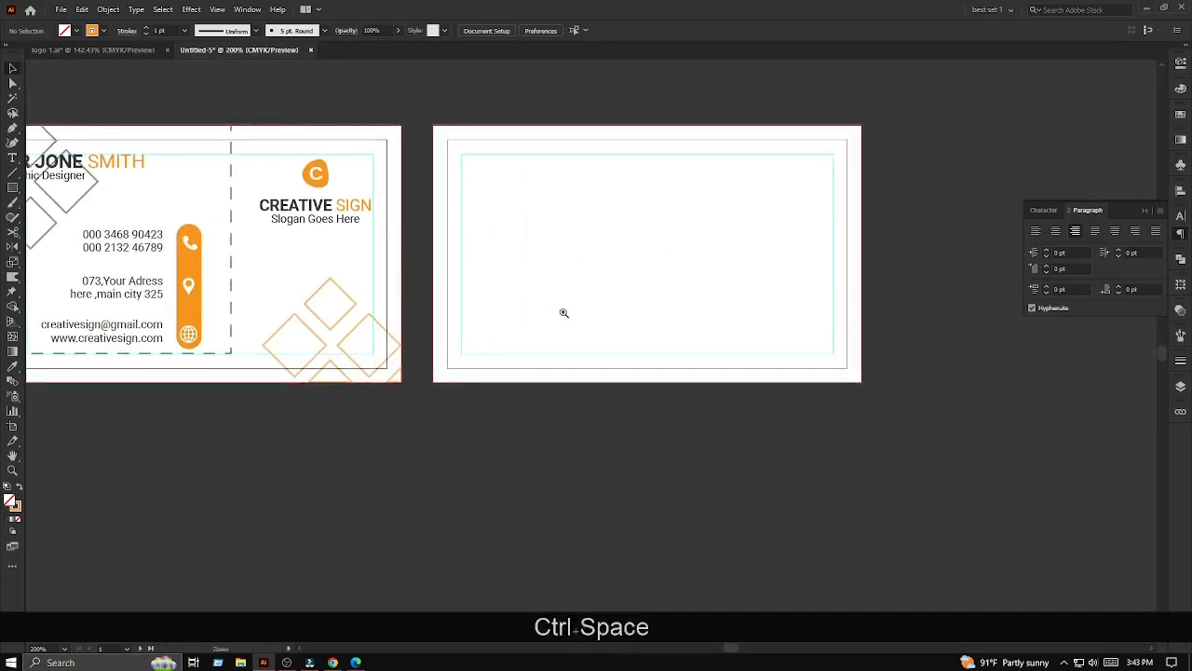
{"action": "left_click", "coordinate": [562, 314], "text": "ctrl"}
{"action": "left_click_drag", "start_coordinate": [562, 329], "coordinate": [511, 391]}
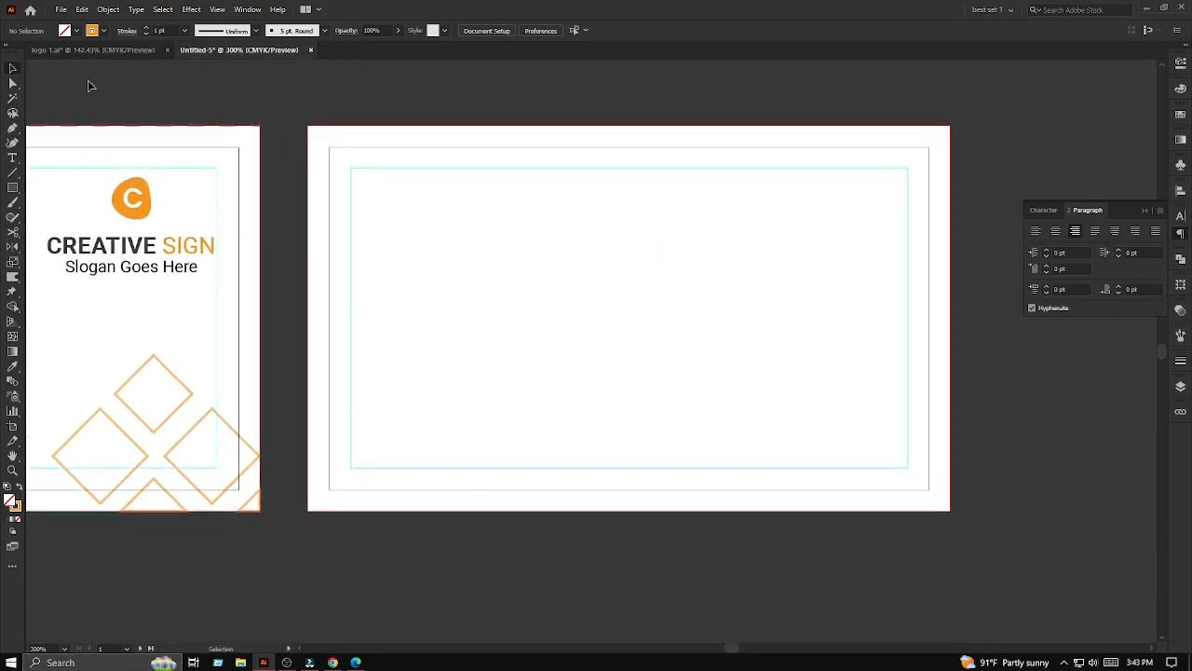
{"action": "left_click", "coordinate": [93, 49]}
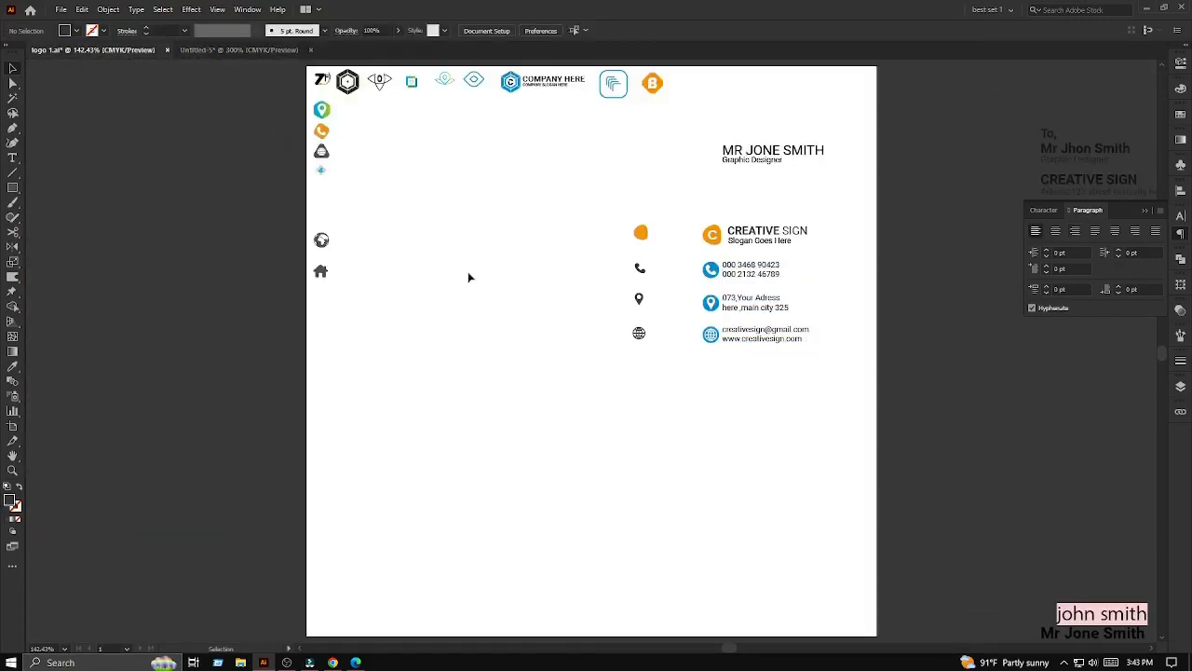
{"action": "key", "text": "ctrl+Tab"}
{"action": "left_click_drag", "start_coordinate": [75, 190], "coordinate": [185, 292]}
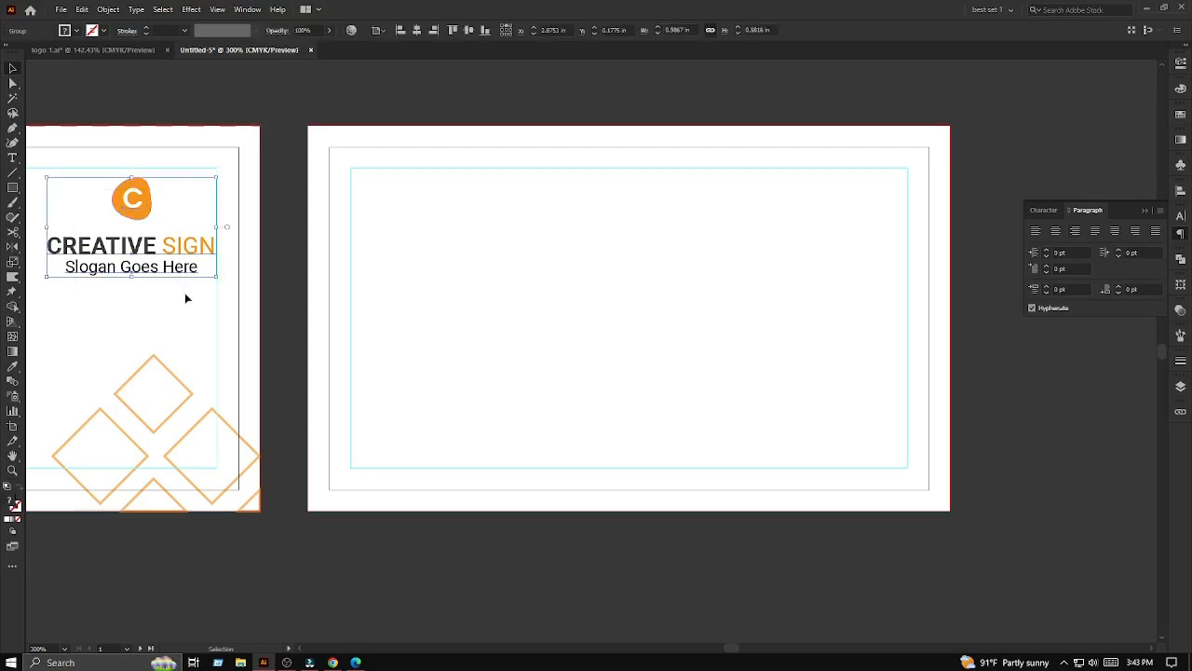
{"action": "key", "text": "ctrl+c"}
{"action": "left_click", "coordinate": [287, 171]}
{"action": "left_click", "coordinate": [1179, 387]}
{"action": "left_click", "coordinate": [1088, 413]}
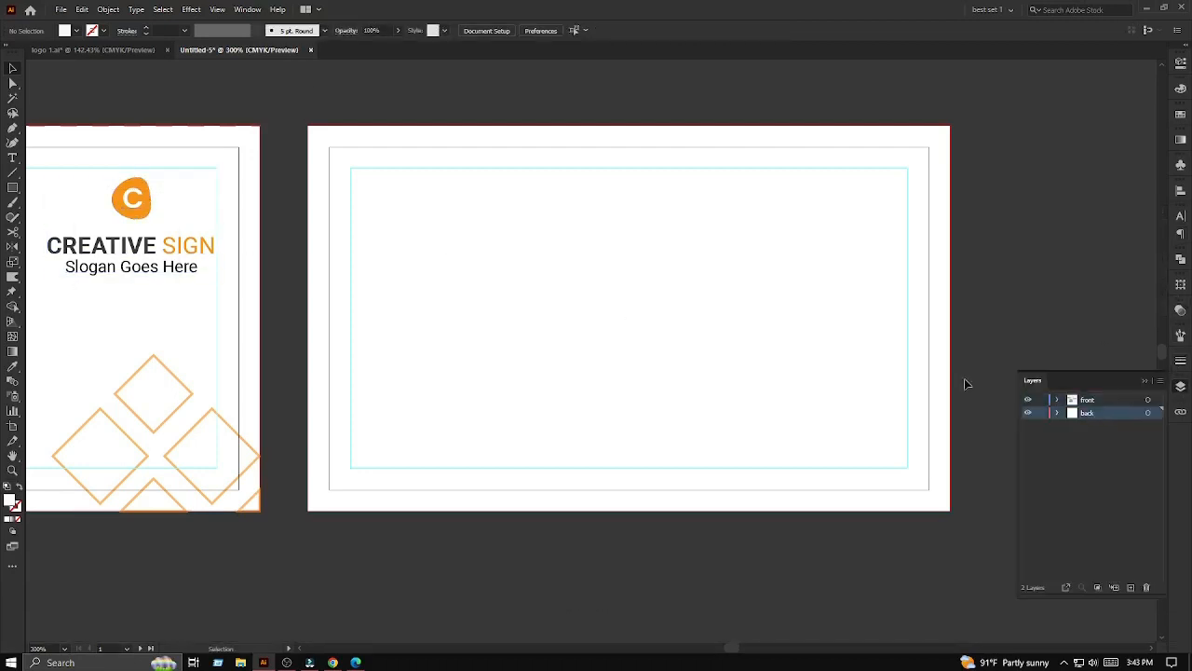
{"action": "key", "text": "ctrl+v"}
- Lock the white background rectangle of the card back in its original position
{"action": "left_click_drag", "start_coordinate": [607, 362], "coordinate": [617, 324]}
{"action": "key", "text": "ctrl+z"}
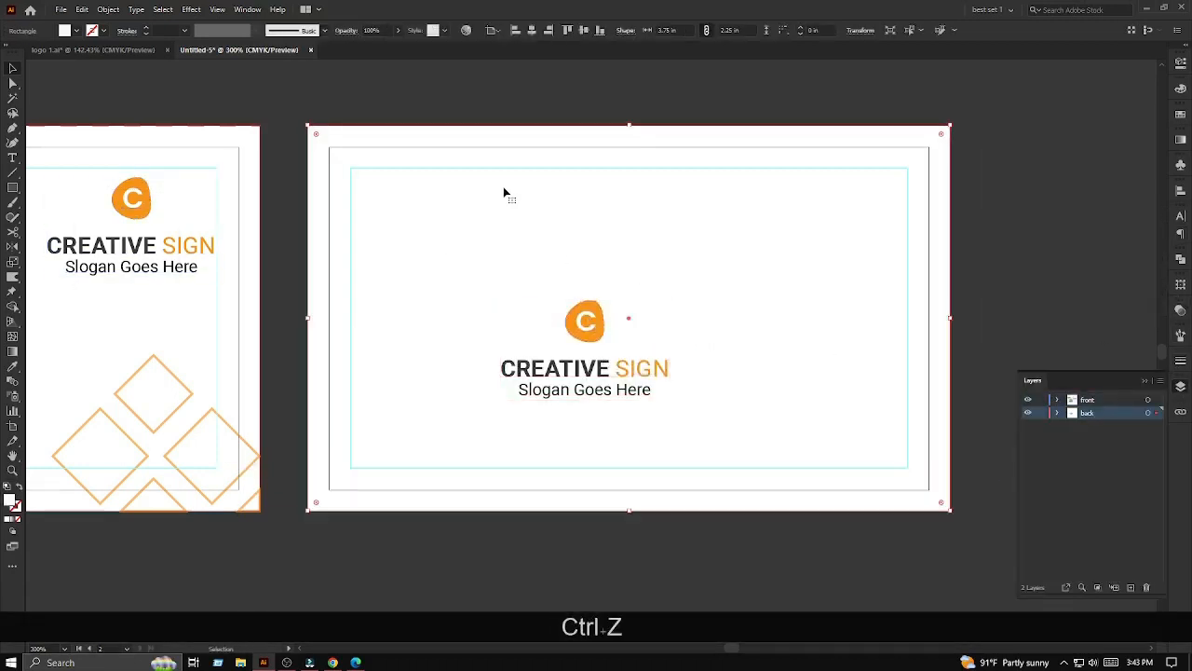
{"action": "key", "text": "ctrl+2"}
- Center the pasted logo and slogan horizontally and vertically on the card back
{"action": "left_click_drag", "start_coordinate": [503, 187], "coordinate": [638, 296]}
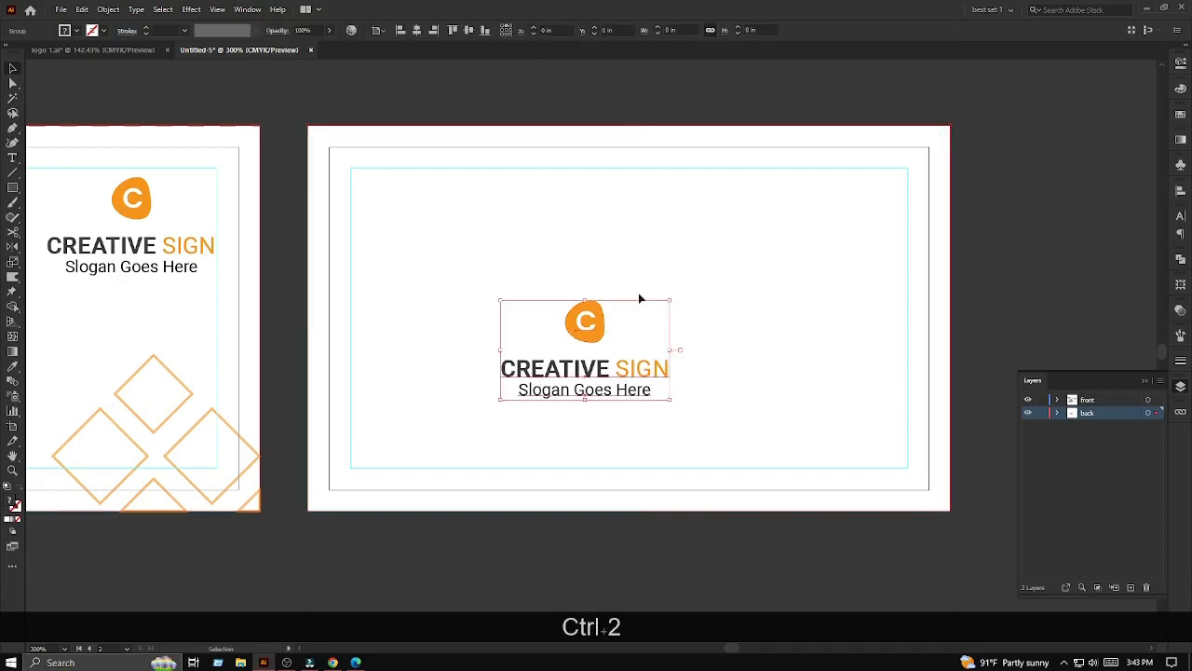
{"action": "left_click", "coordinate": [417, 32]}
{"action": "left_click", "coordinate": [468, 31]}
{"action": "left_click", "coordinate": [703, 242]}
- Copy the orange square pattern from the card front and paste it into the back layer
{"action": "left_click", "coordinate": [184, 401]}
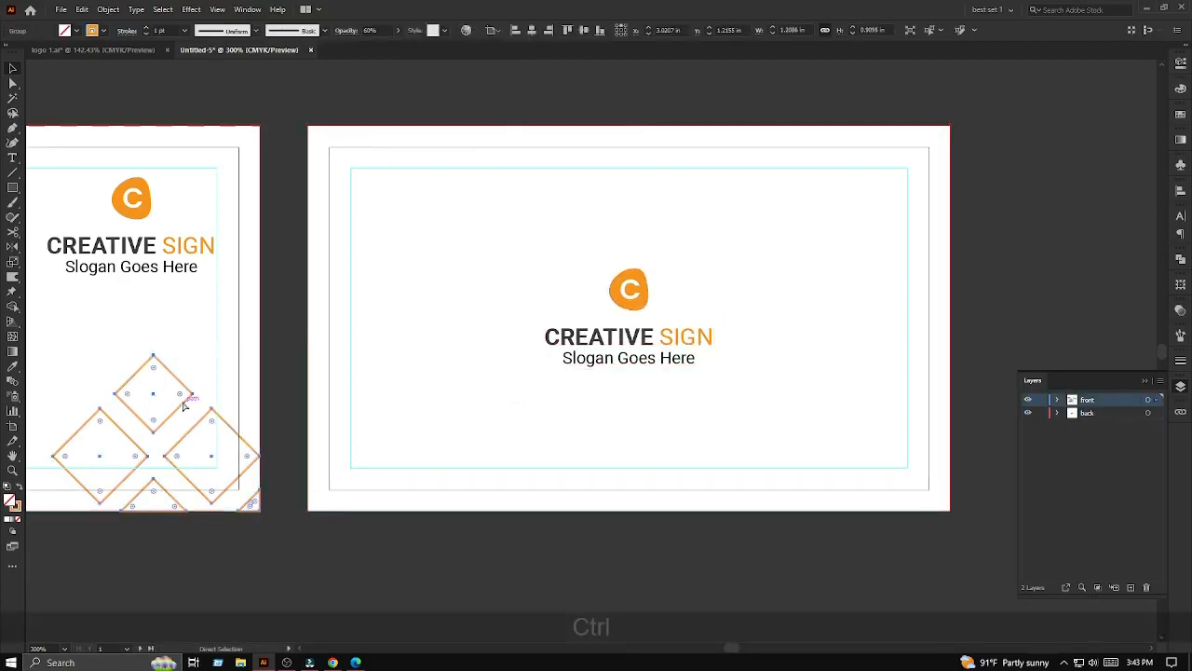
{"action": "key", "text": "ctrl+c"}
{"action": "left_click", "coordinate": [987, 391]}
{"action": "left_click", "coordinate": [1087, 412]}
{"action": "key", "text": "ctrl+v"}
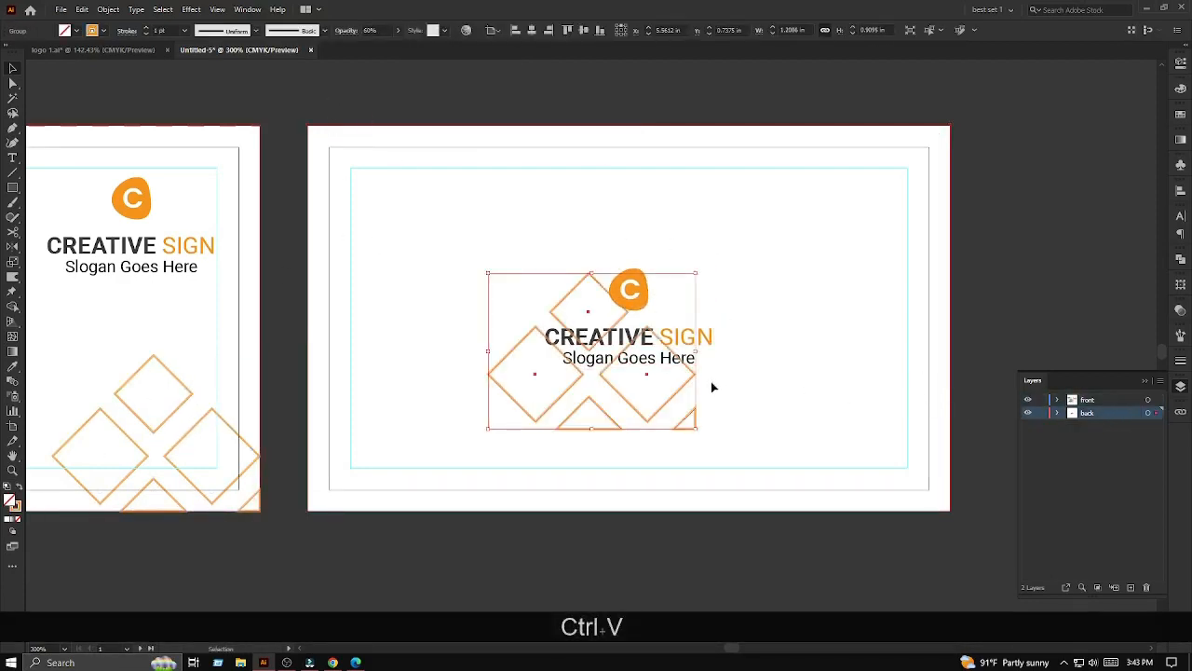
- Move the pasted square pattern to the upper-right corner area of the card back
{"action": "left_click_drag", "start_coordinate": [634, 412], "coordinate": [888, 495]}
{"action": "left_click", "coordinate": [968, 342]}
{"action": "left_click", "coordinate": [968, 342], "text": "ctrl+alt"}
{"action": "left_click", "coordinate": [969, 342], "text": "ctrl+alt"}
{"action": "left_click", "coordinate": [952, 326], "text": "ctrl"}
{"action": "left_click", "coordinate": [766, 303], "text": "ctrl"}
{"action": "left_click_drag", "start_coordinate": [852, 342], "coordinate": [818, 181]}
{"action": "left_click", "coordinate": [765, 303], "text": "ctrl+alt"}
{"action": "left_click", "coordinate": [767, 319], "text": "ctrl"}
{"action": "left_click", "coordinate": [748, 299], "text": "ctrl+alt"}
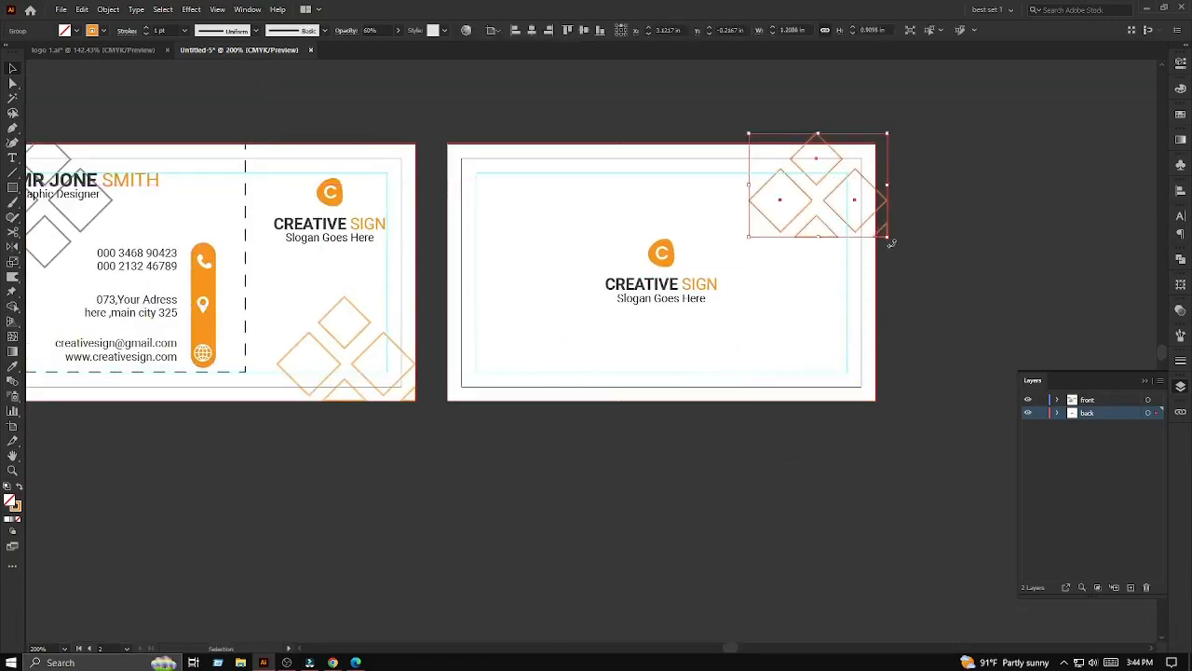
- Rotate the square pattern 90° counterclockwise and fit it flush into the upper-right corner of the card back
{"action": "left_click_drag", "start_coordinate": [892, 243], "coordinate": [897, 133]}
{"action": "left_click_drag", "start_coordinate": [832, 229], "coordinate": [813, 262]}
{"action": "left_click", "coordinate": [941, 251]}
{"action": "left_click", "coordinate": [943, 251], "text": "ctrl"}
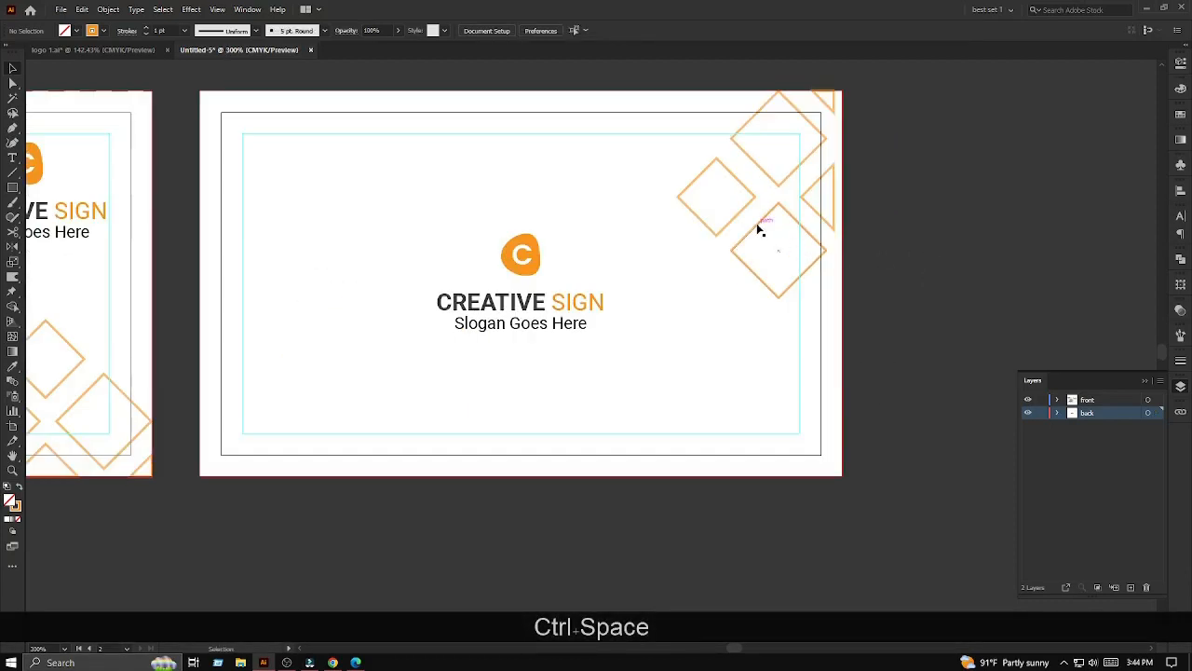
{"action": "left_click_drag", "start_coordinate": [758, 226], "coordinate": [765, 226]}
{"action": "left_click", "coordinate": [942, 202]}
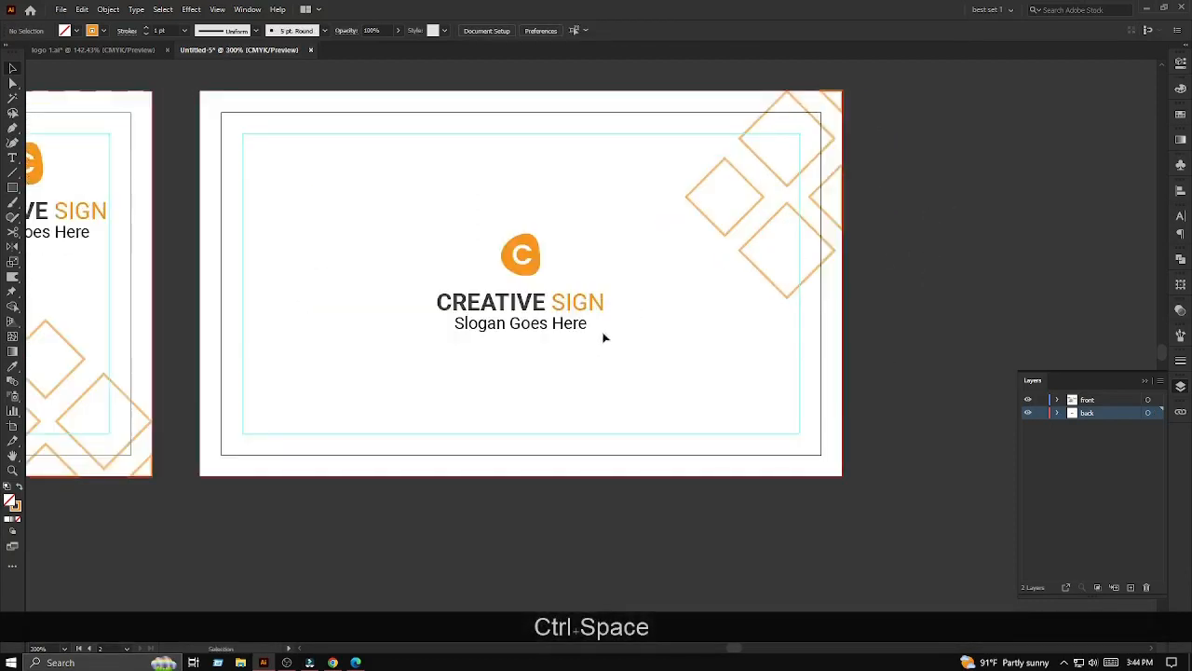
- Draw a horizontal orange line about 1.92 in long from the card back's left edge along the lower guide and make it dashed
{"action": "key", "text": "backslash"}
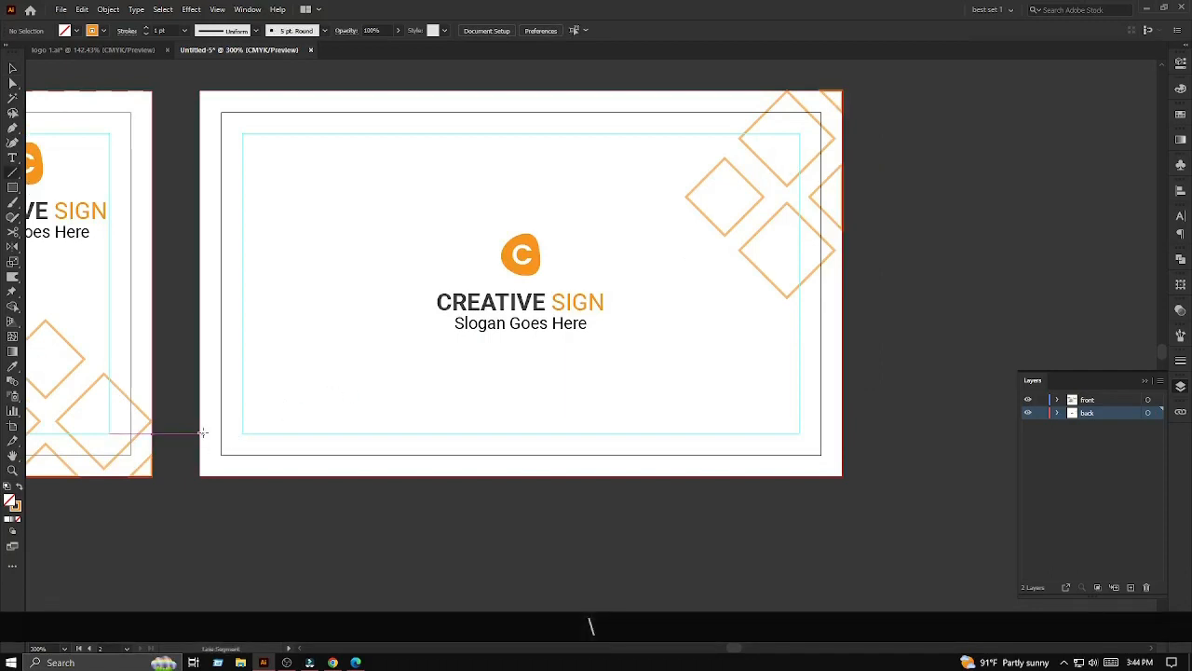
{"action": "left_click_drag", "start_coordinate": [202, 432], "coordinate": [527, 433]}
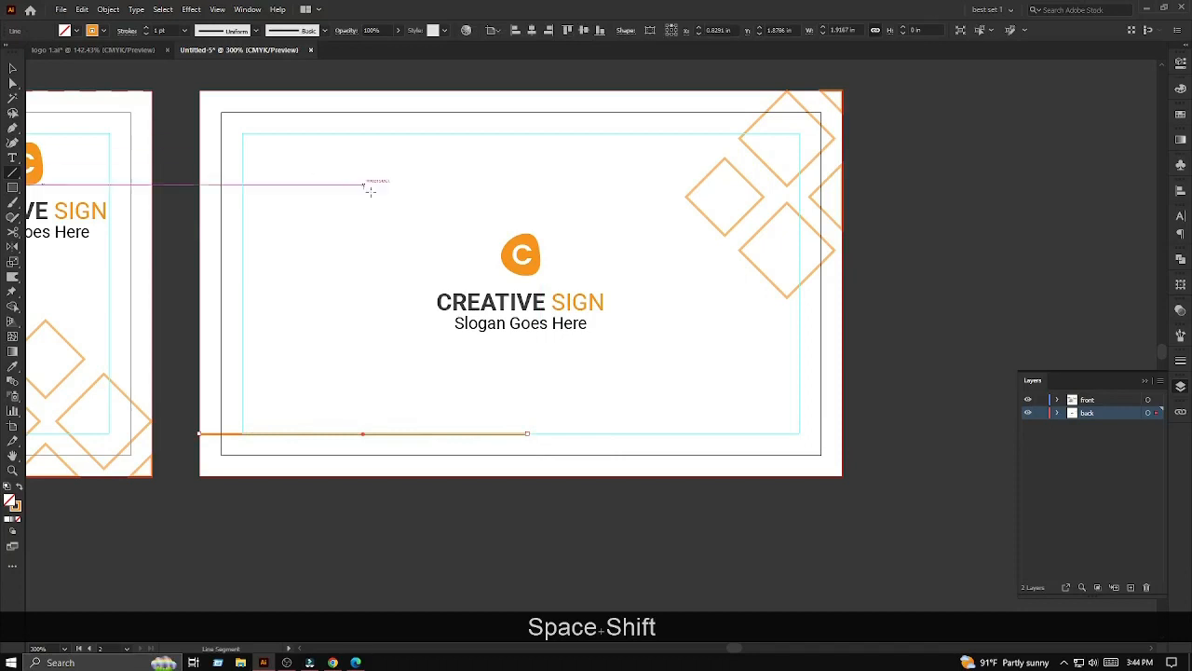
{"action": "left_click", "coordinate": [127, 30]}
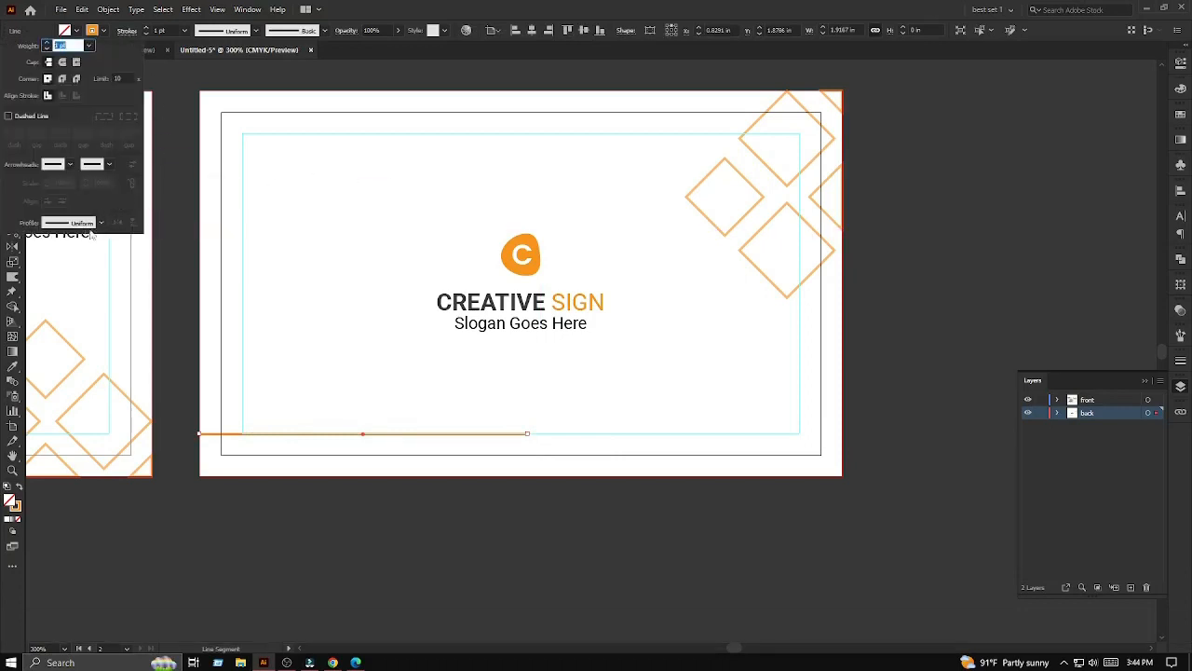
{"action": "left_click", "coordinate": [9, 115]}
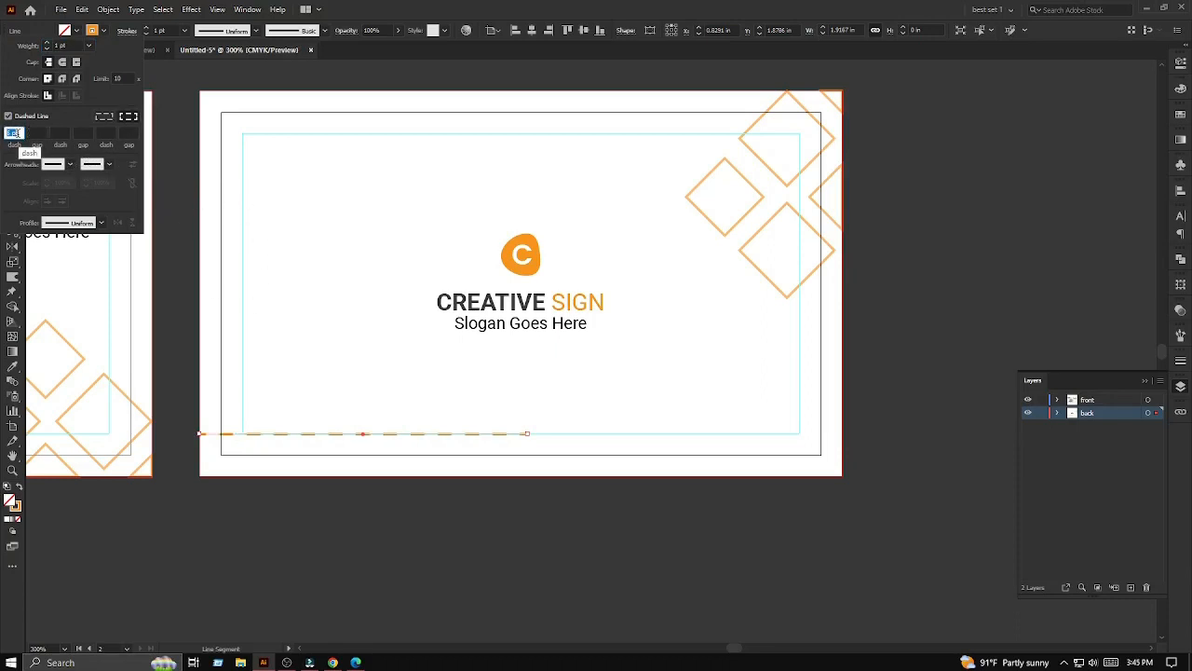
{"action": "left_click", "coordinate": [407, 16]}
{"action": "left_click", "coordinate": [14, 69]}
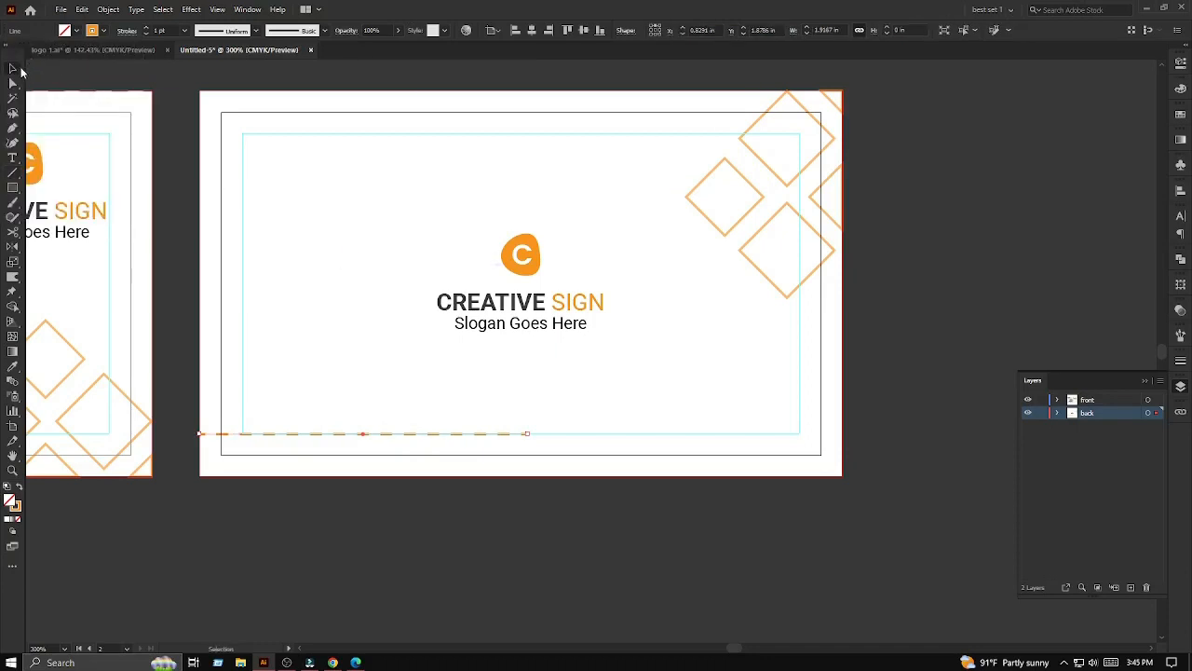
{"action": "left_click", "coordinate": [381, 283]}
{"action": "left_click", "coordinate": [300, 374], "text": "ctrl"}
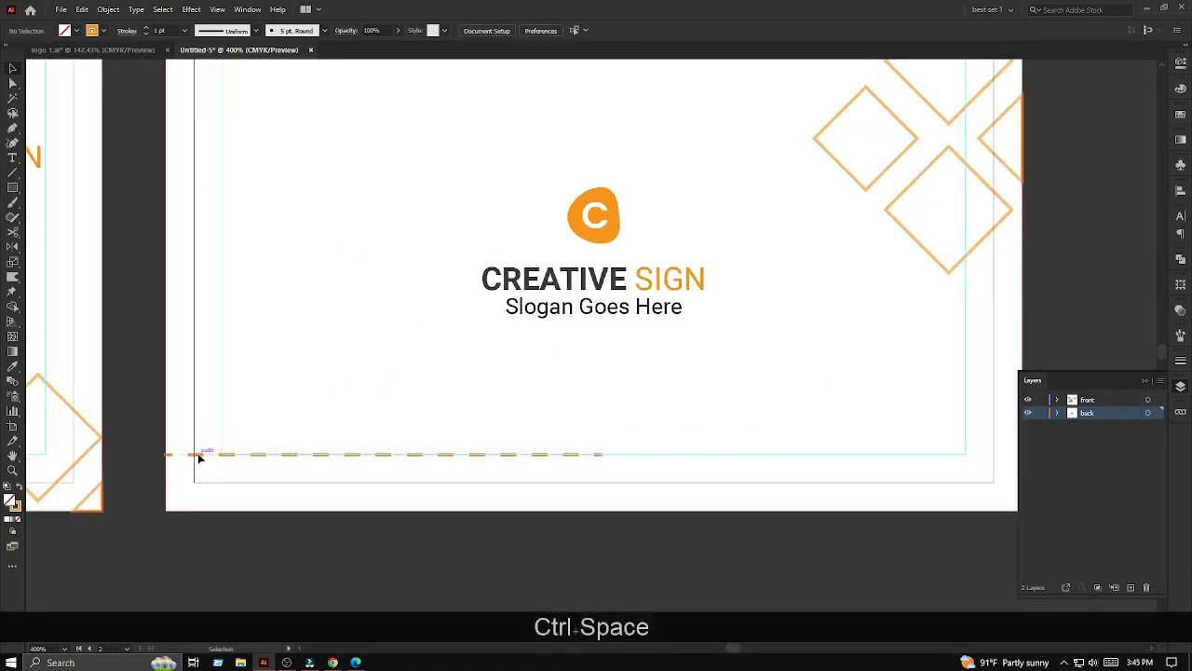
{"action": "left_click", "coordinate": [285, 453]}
{"action": "key", "text": "Up"}
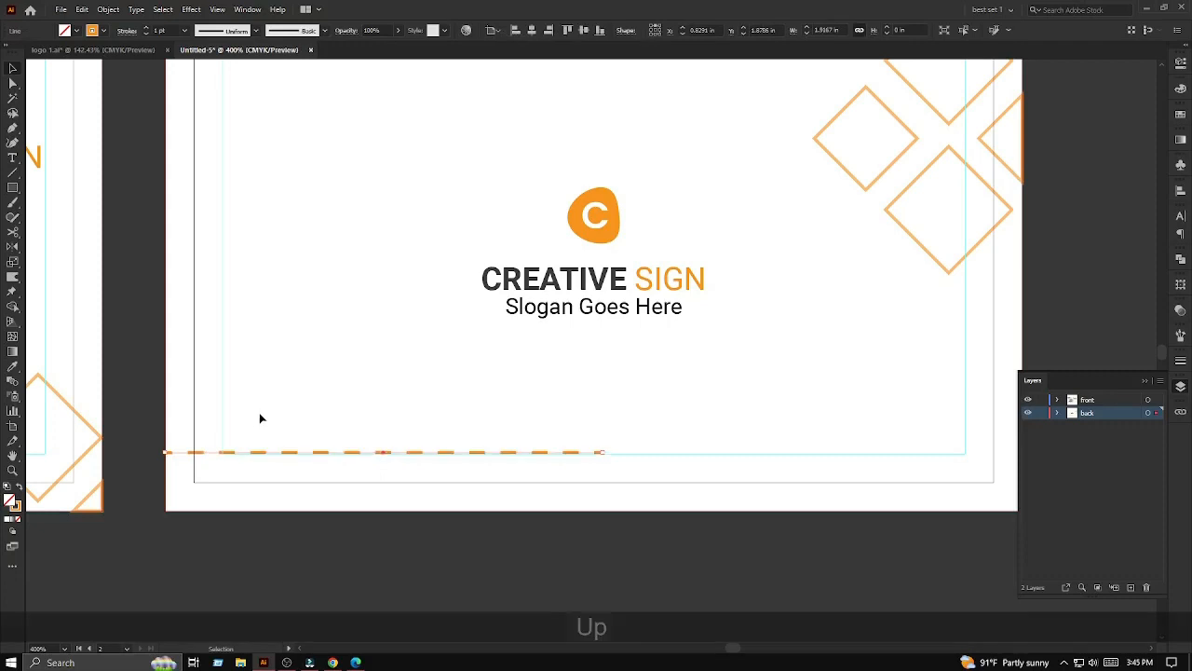
{"action": "key", "text": "Down"}
{"action": "left_click", "coordinate": [402, 411]}
- Shift the dashed line slightly left so that it overhangs the left edge of the card back
{"action": "left_click_drag", "start_coordinate": [362, 368], "coordinate": [359, 370]}
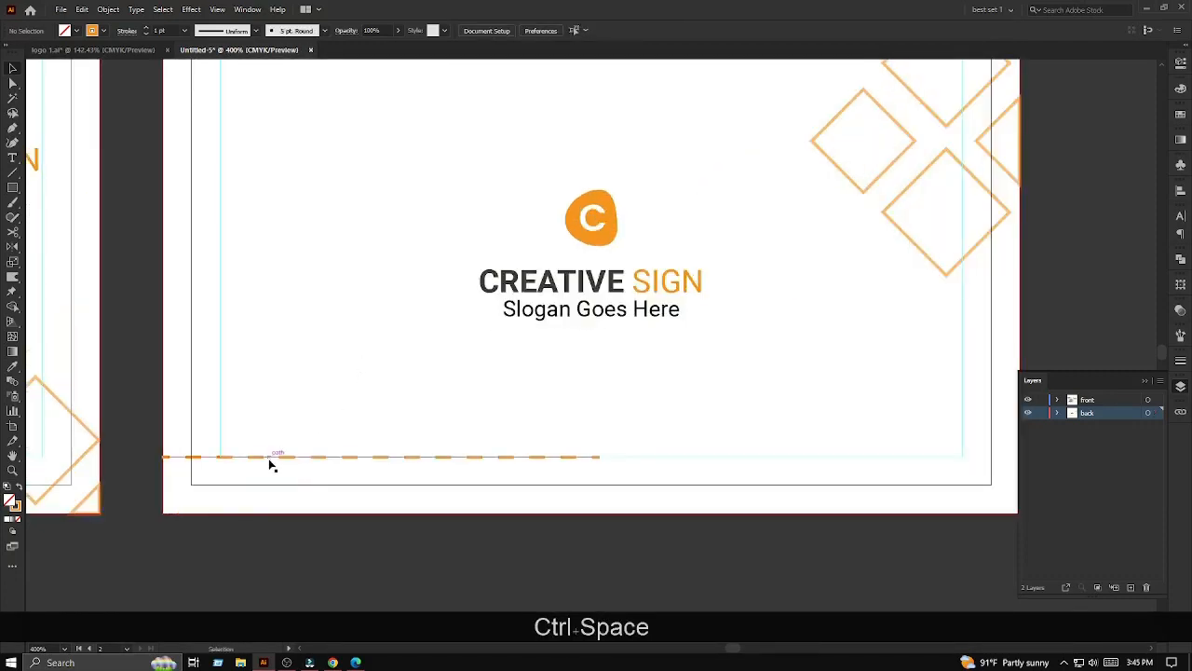
{"action": "left_click_drag", "start_coordinate": [261, 462], "coordinate": [248, 461]}
{"action": "left_click", "coordinate": [155, 416]}
{"action": "left_click", "coordinate": [270, 383], "text": "ctrl+alt"}
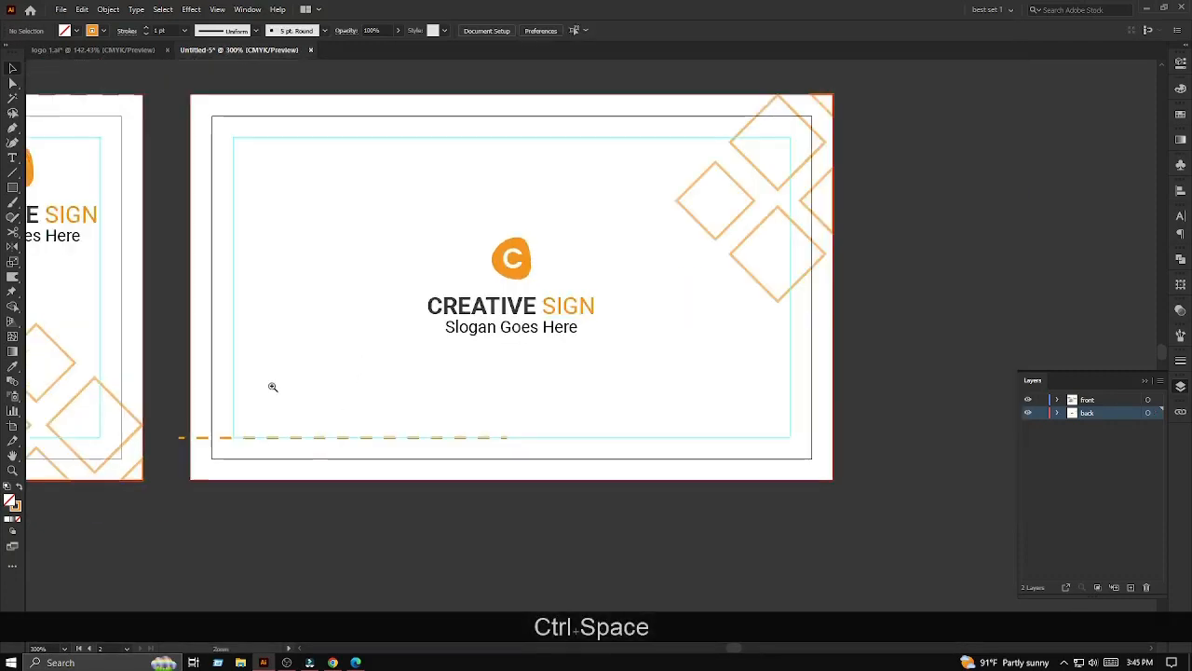
{"action": "left_click", "coordinate": [271, 389], "text": "ctrl"}
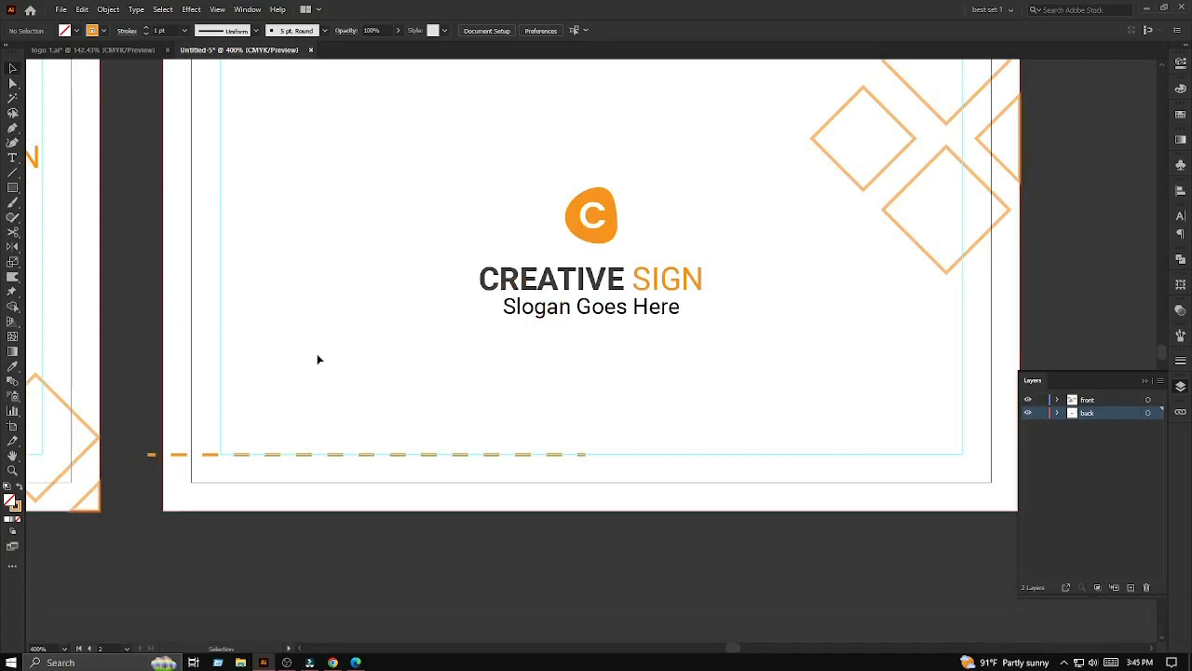
- Unlock all objects and trim the dashed line's overhang at the card back's left edge with the Shape Builder tool
{"action": "key", "text": "ctrl+alt+2"}
{"action": "left_click", "coordinate": [190, 561]}
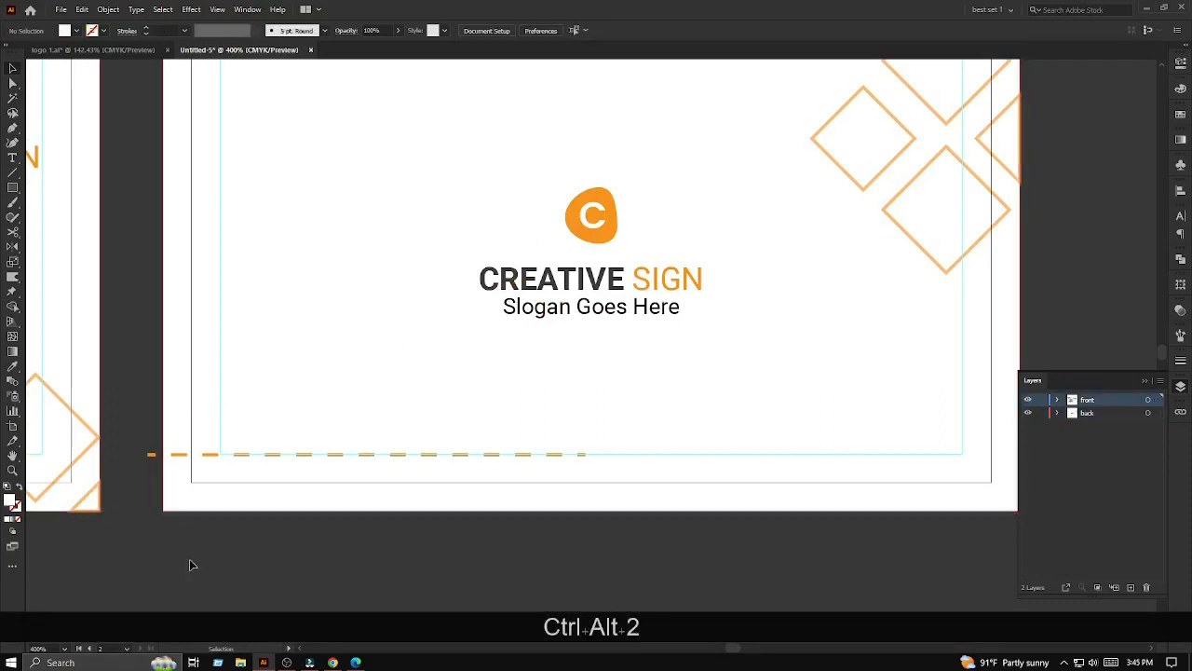
{"action": "left_click_drag", "start_coordinate": [144, 340], "coordinate": [462, 500]}
{"action": "key", "text": "shift+m"}
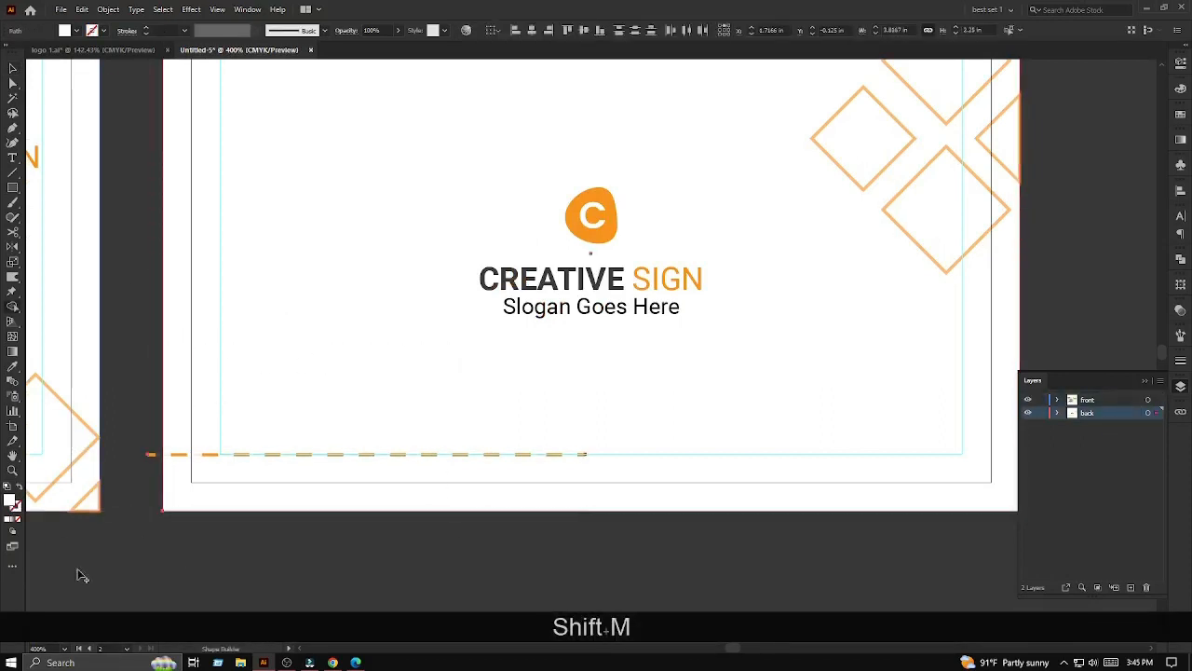
{"action": "left_click", "coordinate": [156, 456], "text": "alt"}
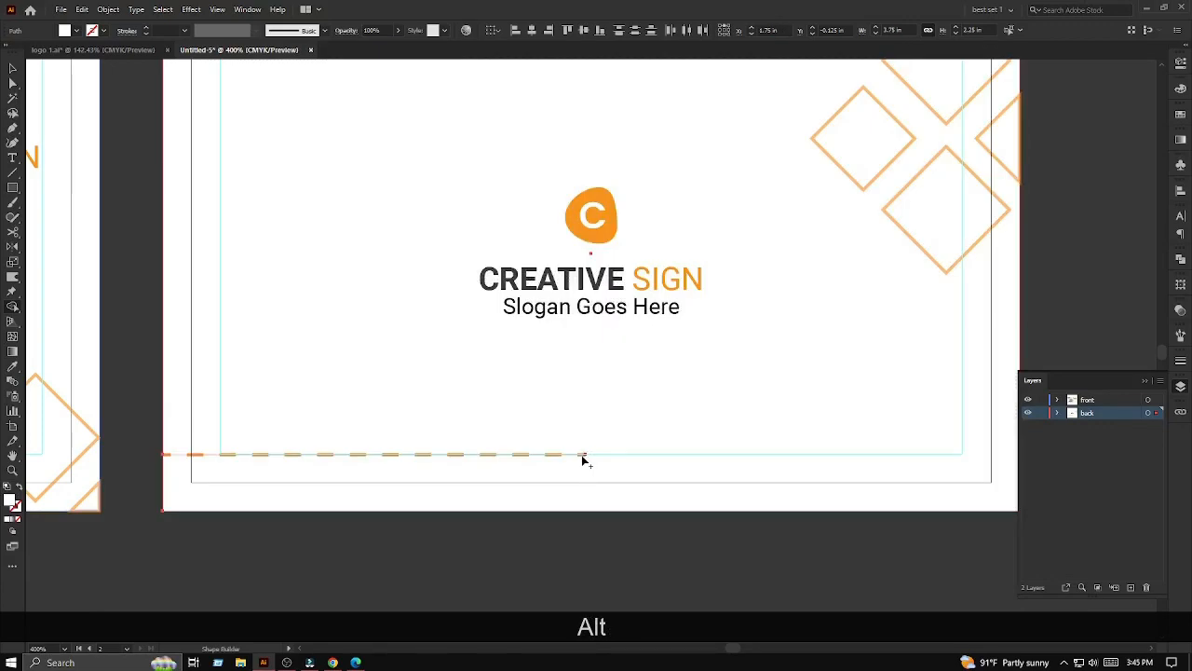
{"action": "left_click", "coordinate": [12, 68]}
{"action": "left_click", "coordinate": [134, 327]}
{"action": "scroll", "coordinate": [394, 354], "scroll_direction": "down", "scroll_amount": 1}
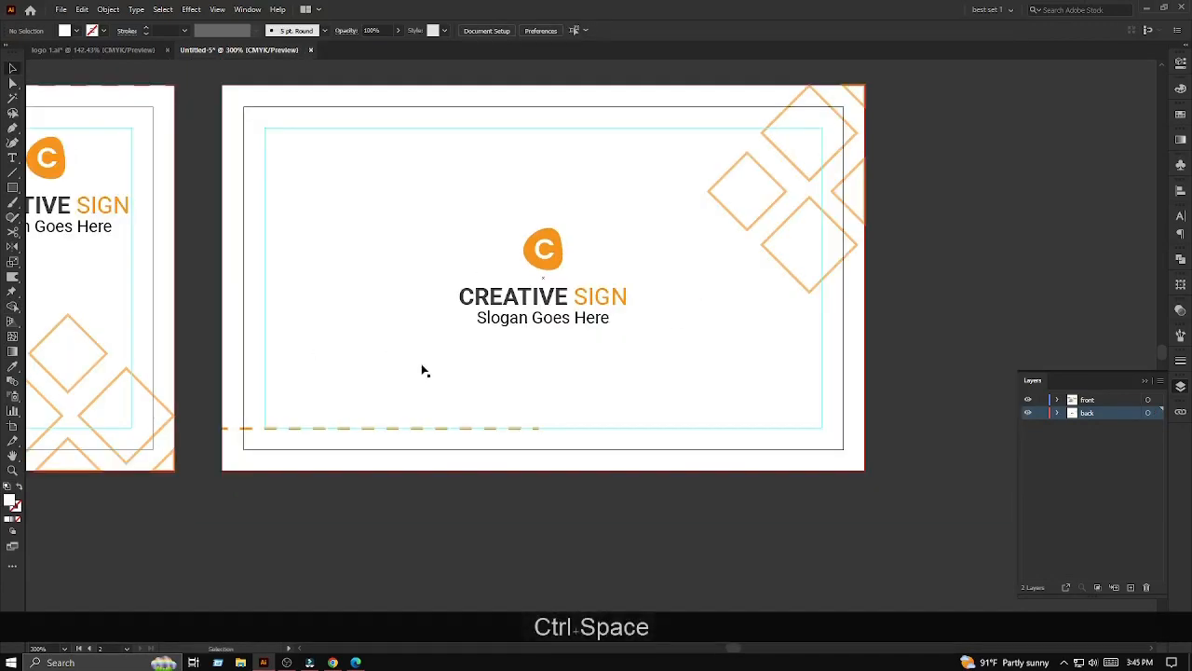
{"action": "left_click_drag", "start_coordinate": [273, 348], "coordinate": [496, 335]}
{"action": "left_click_drag", "start_coordinate": [120, 328], "coordinate": [433, 341]}
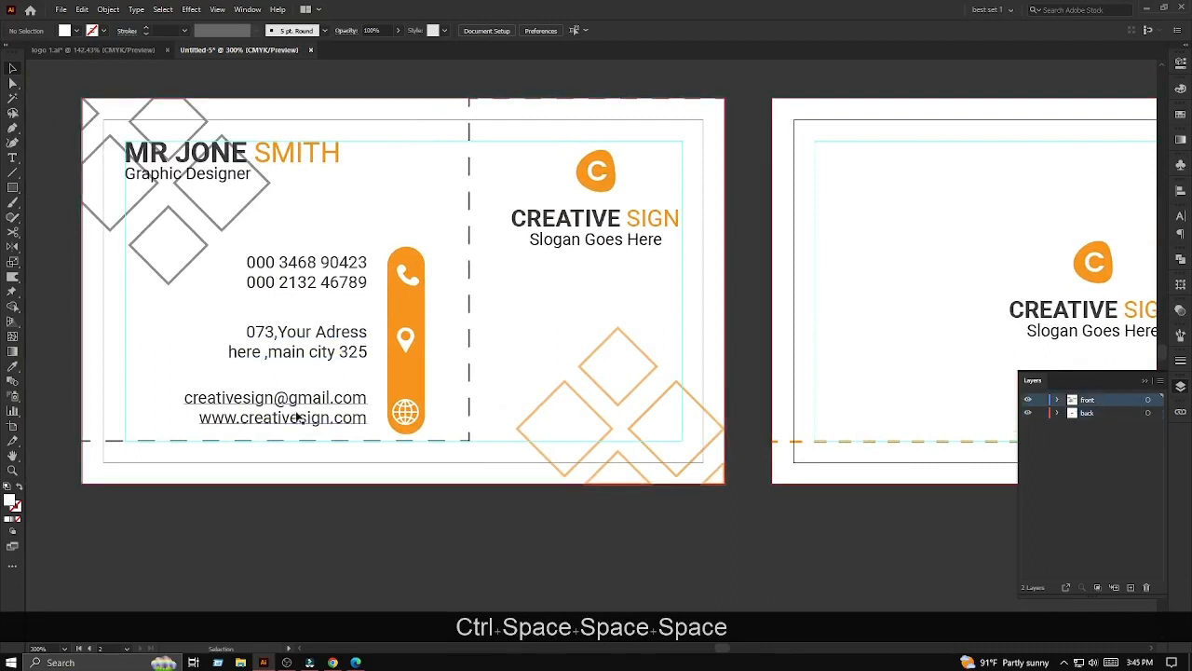
{"action": "key", "text": "t"}
{"action": "left_click_drag", "start_coordinate": [198, 418], "coordinate": [369, 421]}
{"action": "key", "text": "ctrl+c"}
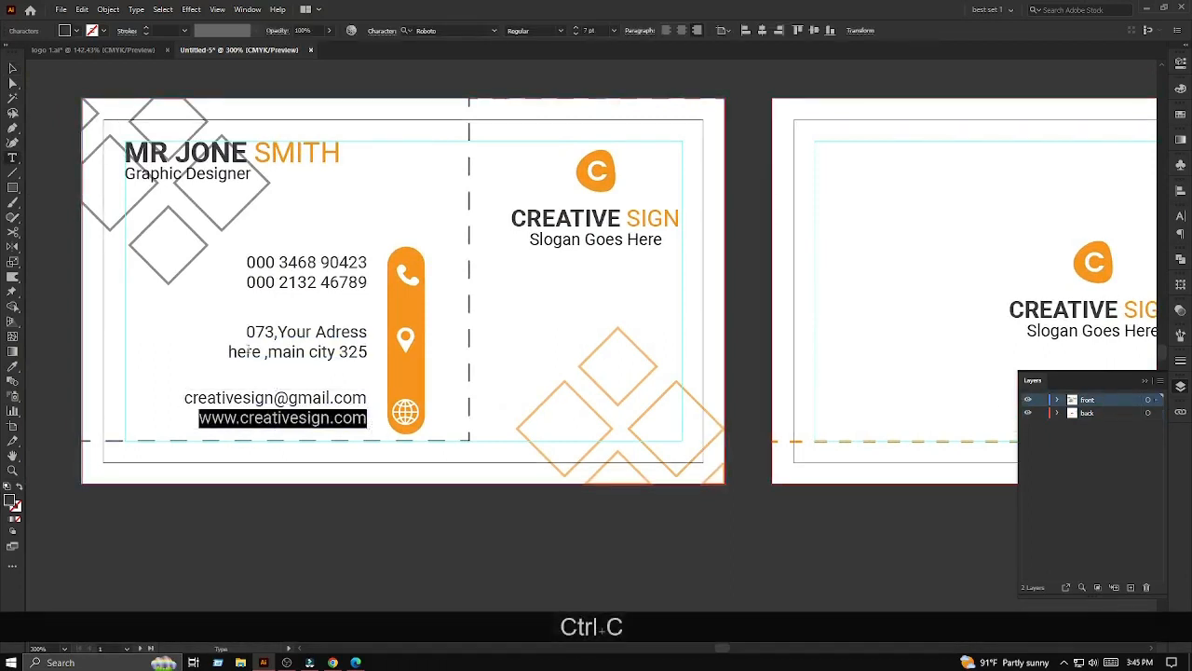
{"action": "key", "text": "Escape"}
- Paste the website text onto the card back and place it in the lower-right corner within the guides
{"action": "left_click_drag", "start_coordinate": [894, 315], "coordinate": [295, 327]}
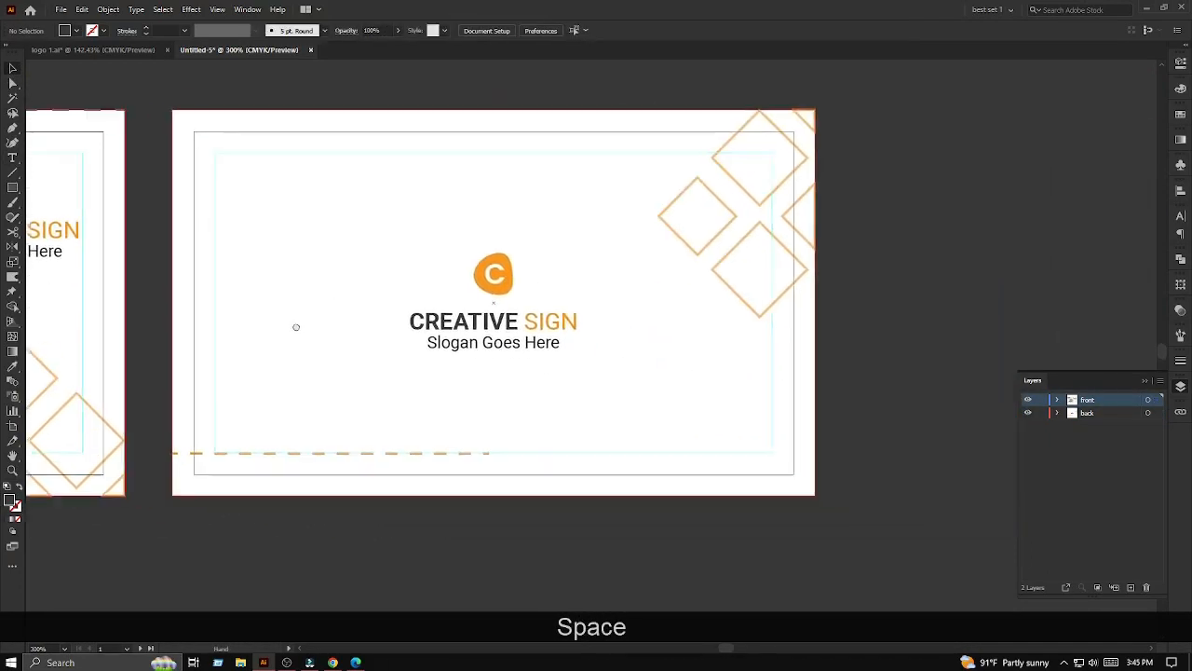
{"action": "key", "text": "ctrl+v"}
{"action": "left_click_drag", "start_coordinate": [593, 352], "coordinate": [686, 448]}
{"action": "left_click", "coordinate": [641, 536]}
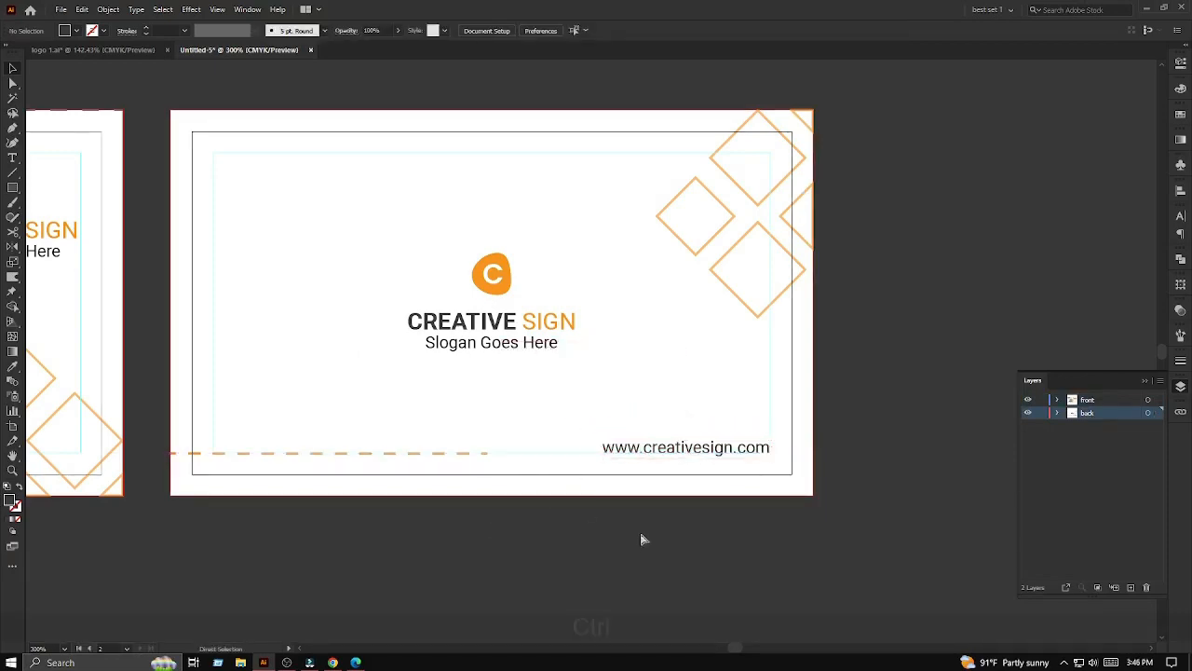
- Hide the guides on both sides of the business card
{"action": "left_click", "coordinate": [643, 526], "text": "ctrl+alt"}
{"action": "left_click", "coordinate": [642, 526], "text": "ctrl+alt"}
{"action": "left_click_drag", "start_coordinate": [606, 522], "coordinate": [579, 416]}
{"action": "left_click", "coordinate": [496, 445], "text": "ctrl"}
{"action": "left_click_drag", "start_coordinate": [523, 460], "coordinate": [668, 457]}
{"action": "left_click", "coordinate": [701, 496], "text": "ctrl+alt"}
{"action": "key", "text": "ctrl+;"}
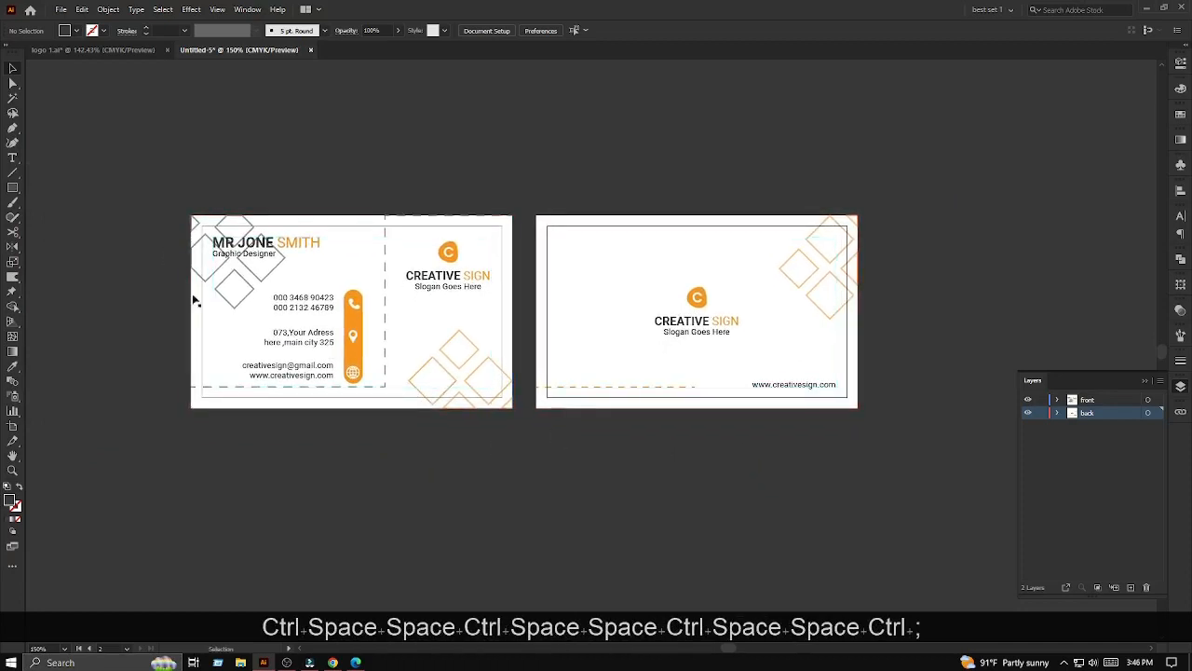